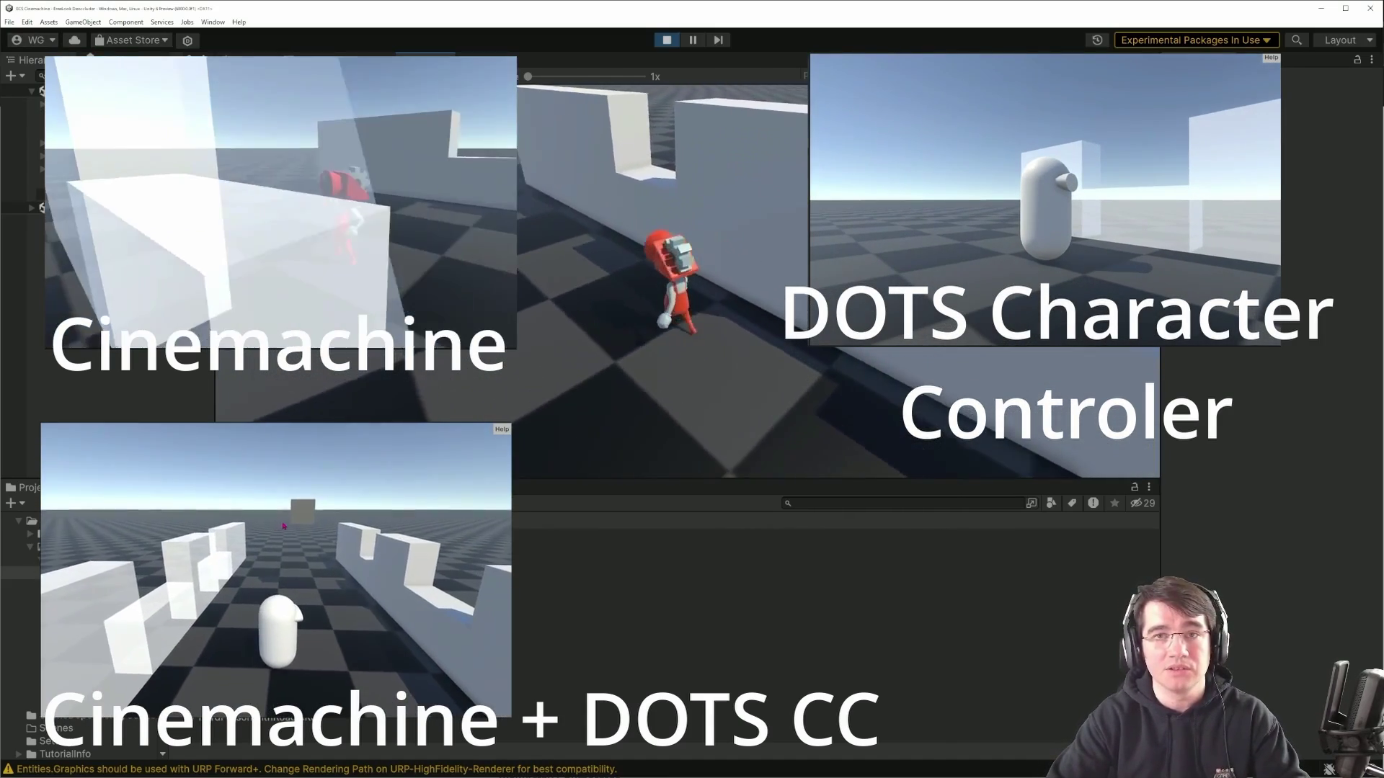
Step: Steer the character back and forth along the right wall
{"action": "key", "text": "d"}
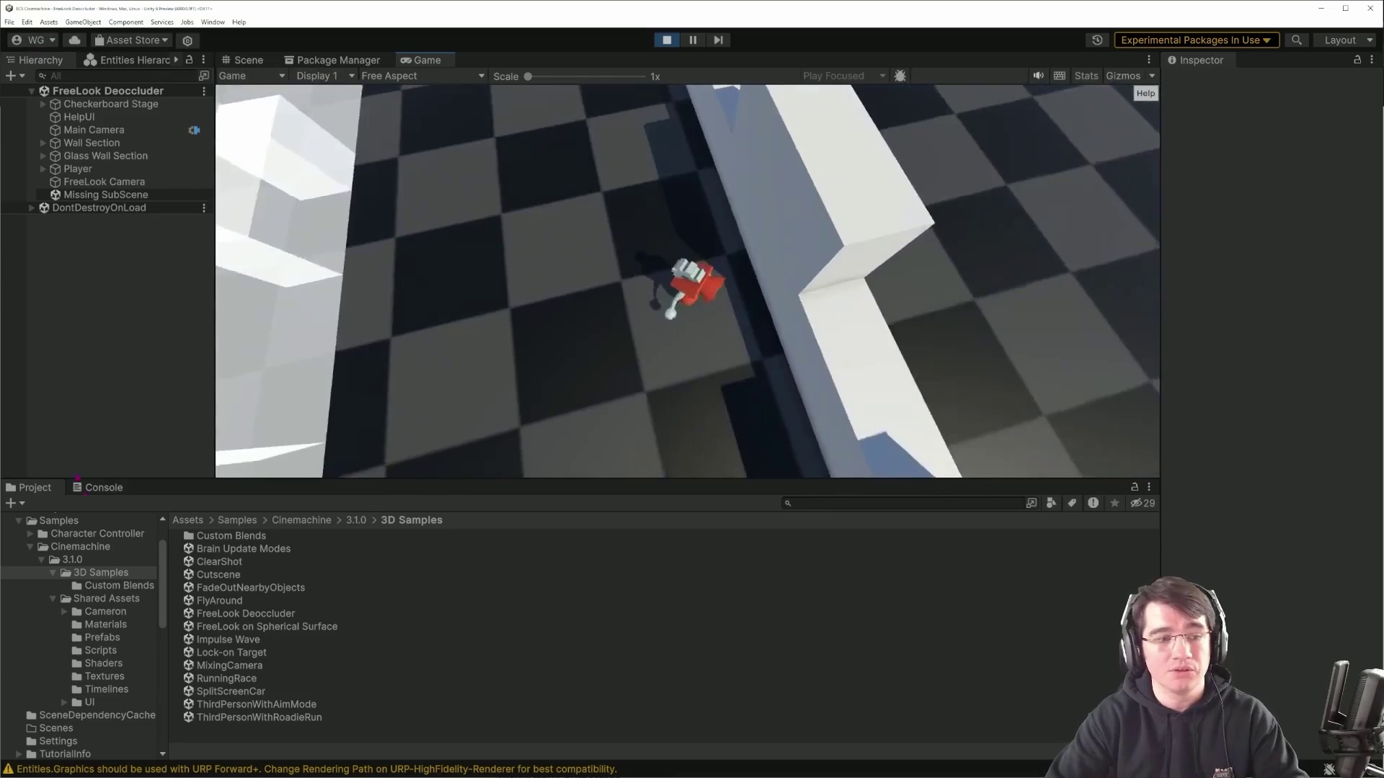
{"action": "key", "text": "a"}
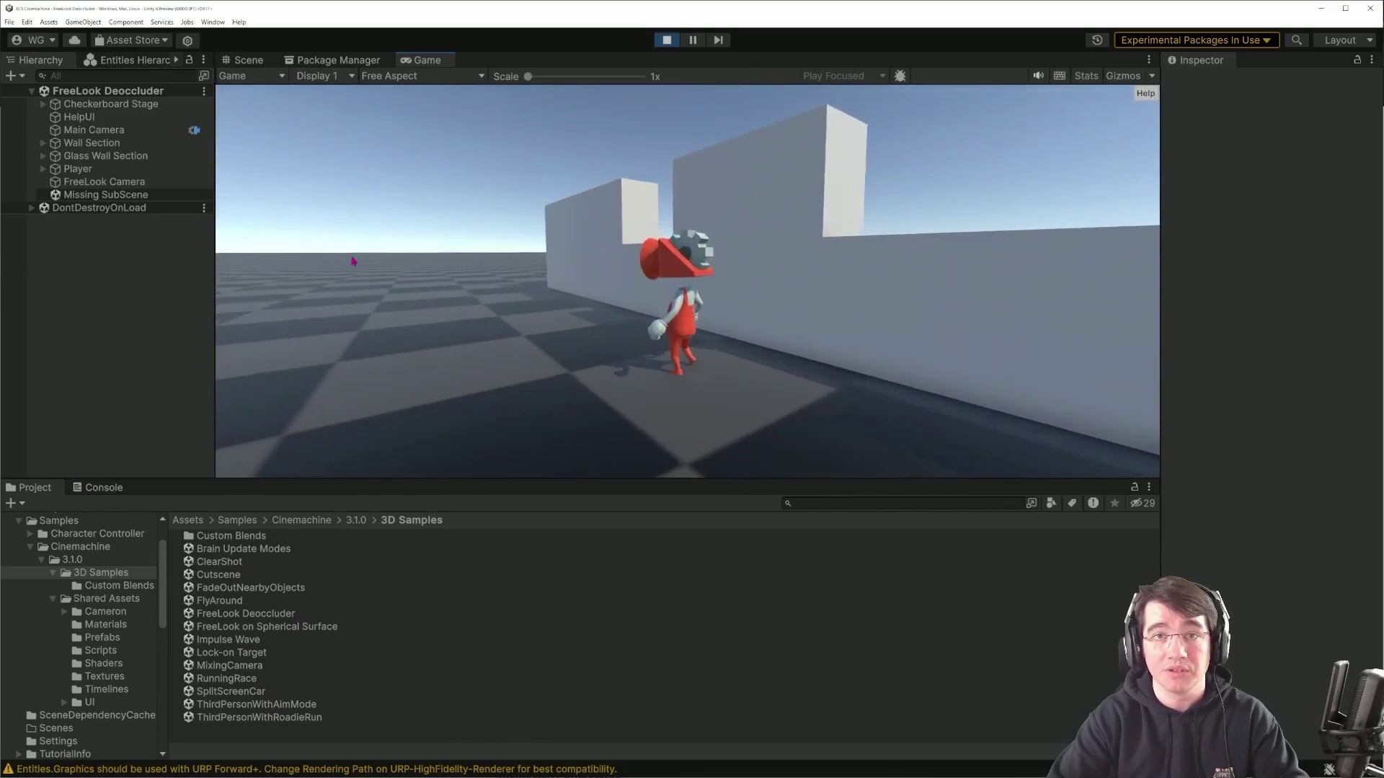
{"action": "key", "text": "d"}
{"action": "key", "text": "d"}
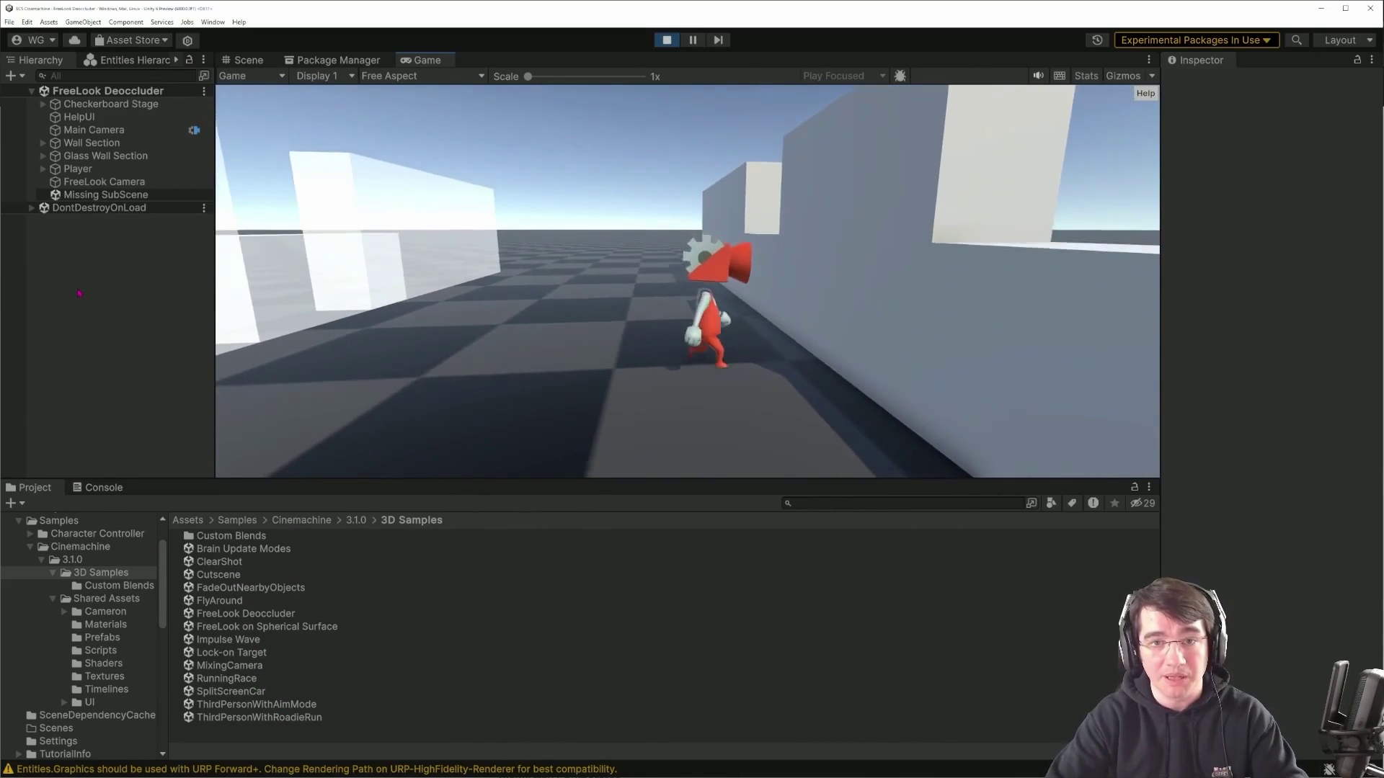
Step: Check in Package Manager that Cinemachine 3.1.0 is installed, then return to the running game
{"action": "left_click", "coordinate": [307, 66]}
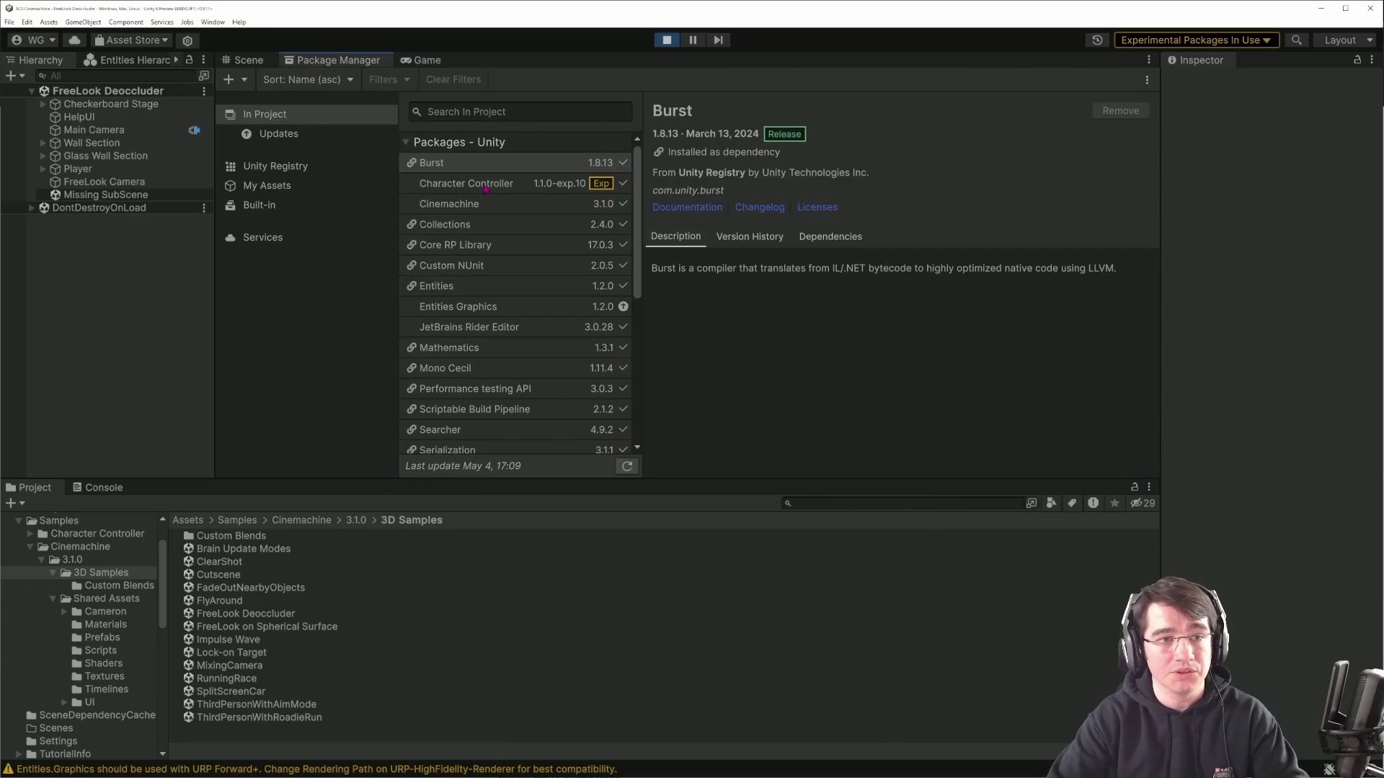
{"action": "left_click", "coordinate": [468, 206]}
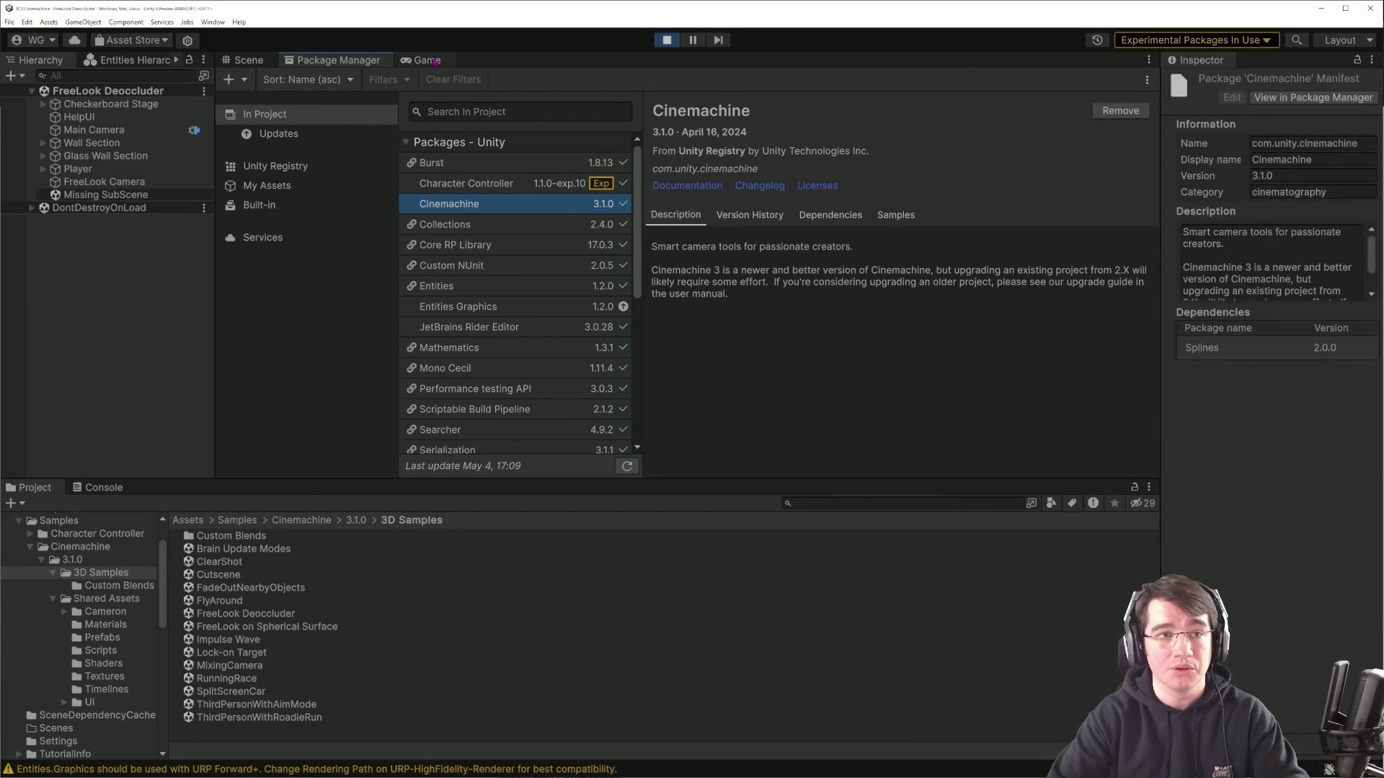
{"action": "left_click", "coordinate": [421, 60]}
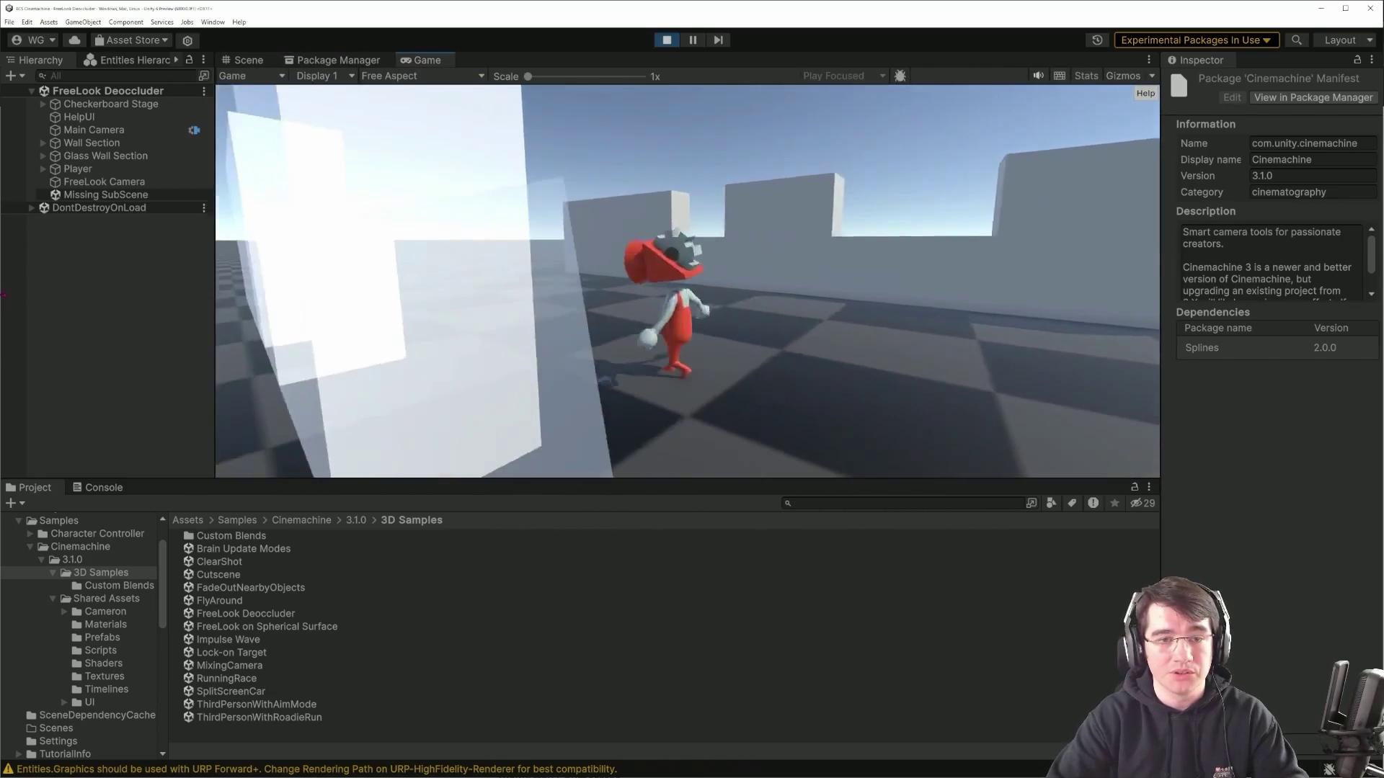
Step: Run the character forward, then show the Character Controller 1.1.0-exp.10 package details
{"action": "key", "text": "w"}
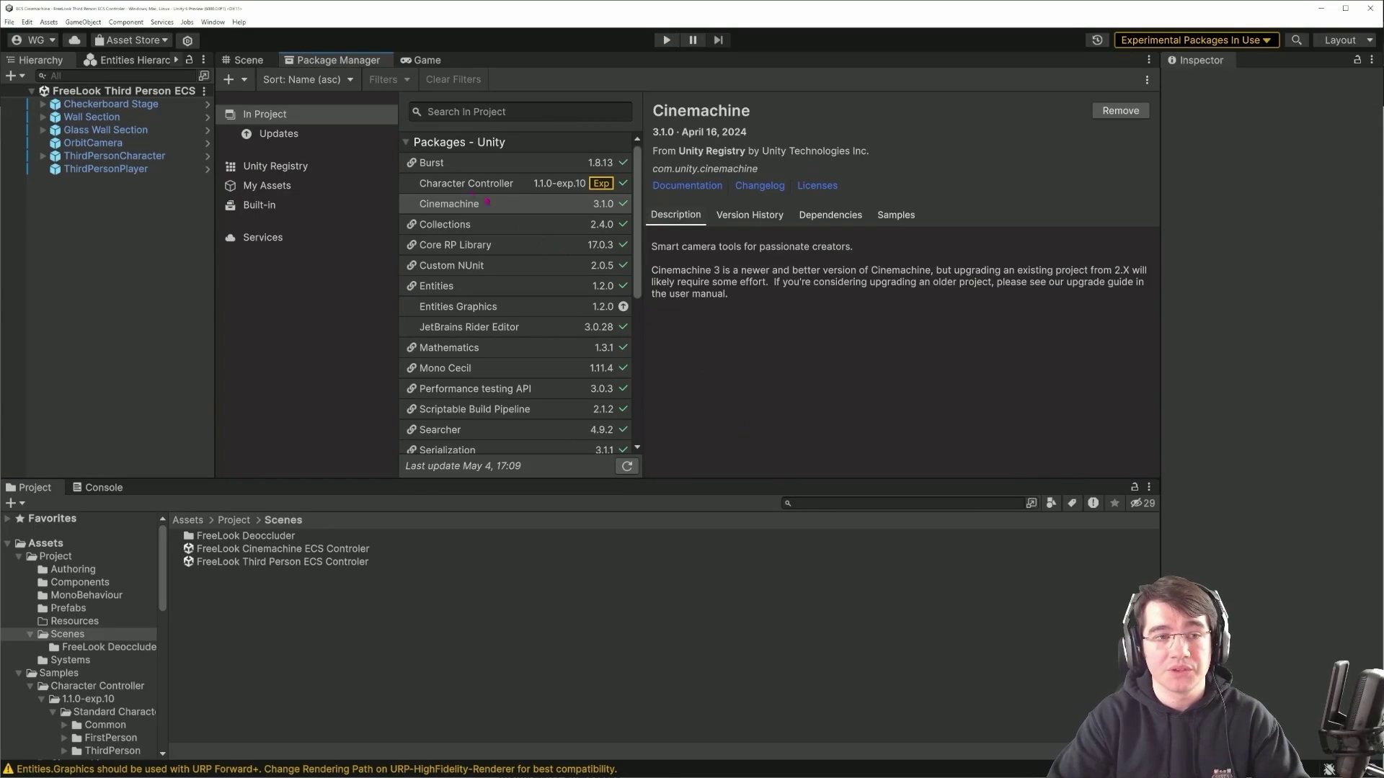
{"action": "key", "text": "Up"}
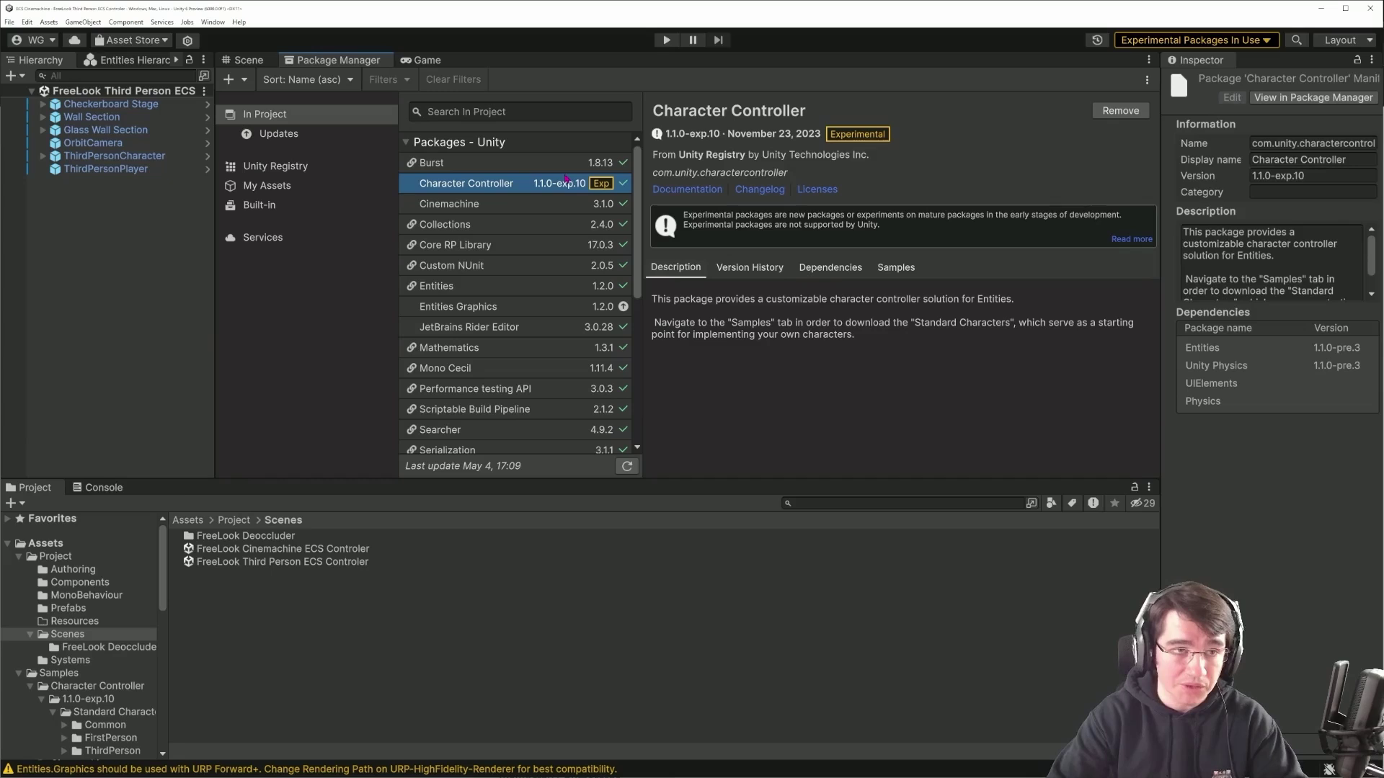
Step: Review Character Controller's dependencies: Entities, Entities Graphics and Unity Physics
{"action": "left_click", "coordinate": [817, 276]}
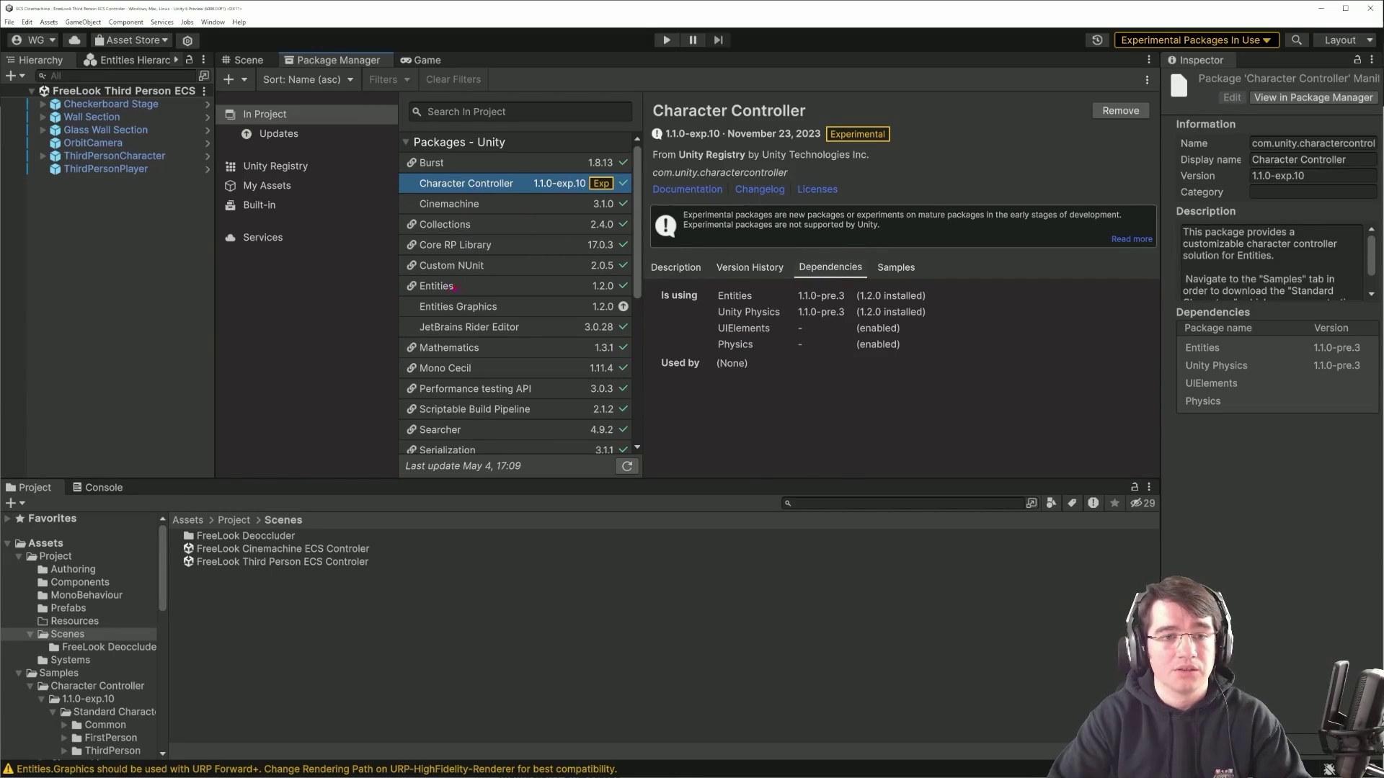
{"action": "left_click", "coordinate": [454, 287]}
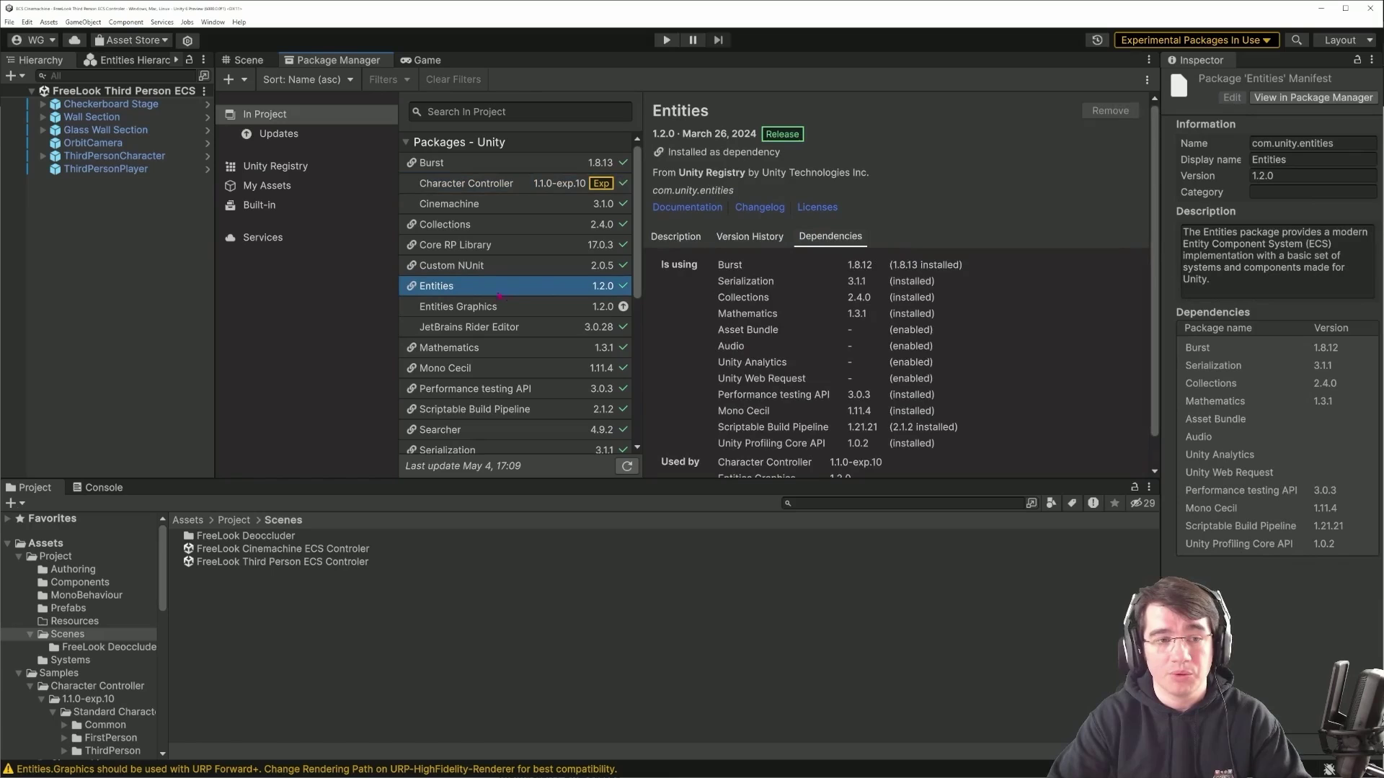
{"action": "left_click", "coordinate": [570, 310]}
{"action": "scroll", "coordinate": [465, 402], "scroll_direction": "down", "scroll_amount": 8}
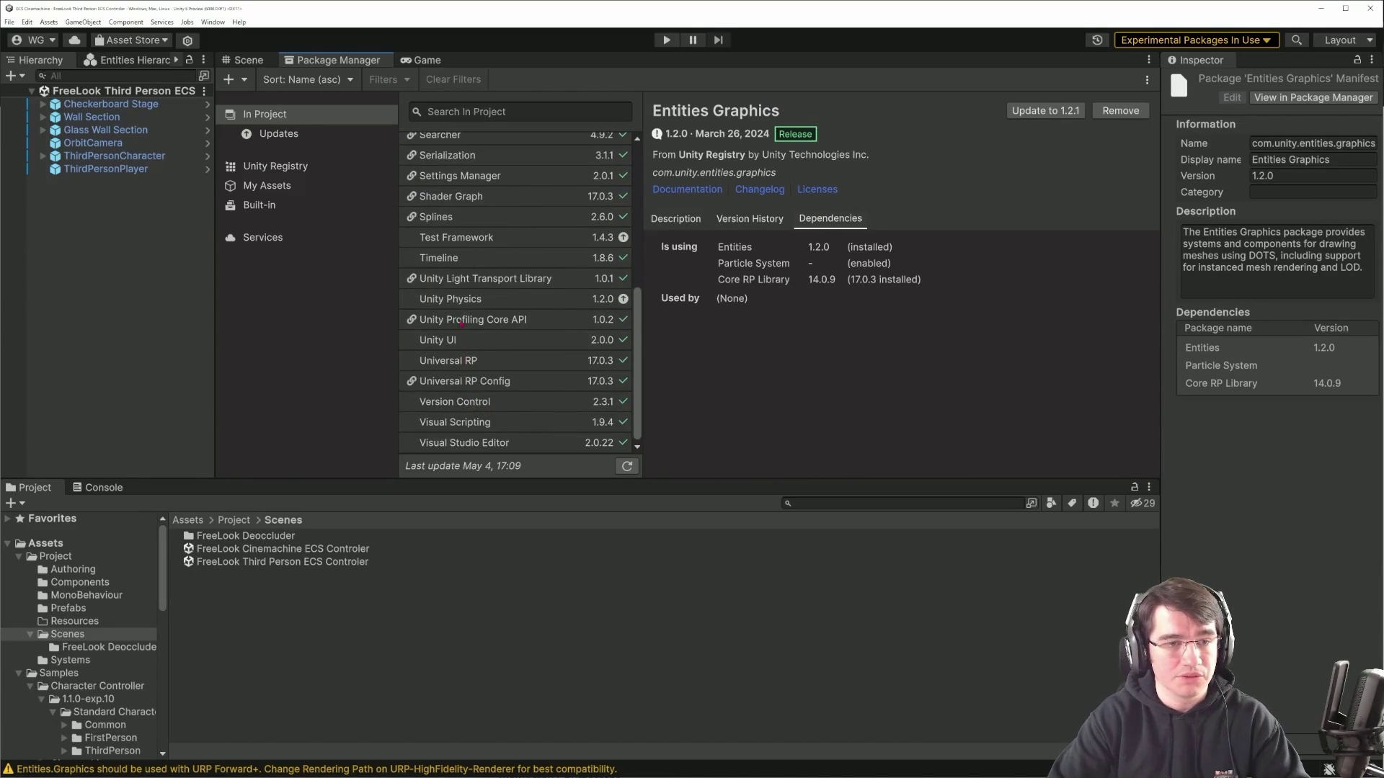
{"action": "left_click", "coordinate": [587, 300]}
{"action": "scroll", "coordinate": [485, 307], "scroll_direction": "up", "scroll_amount": 8}
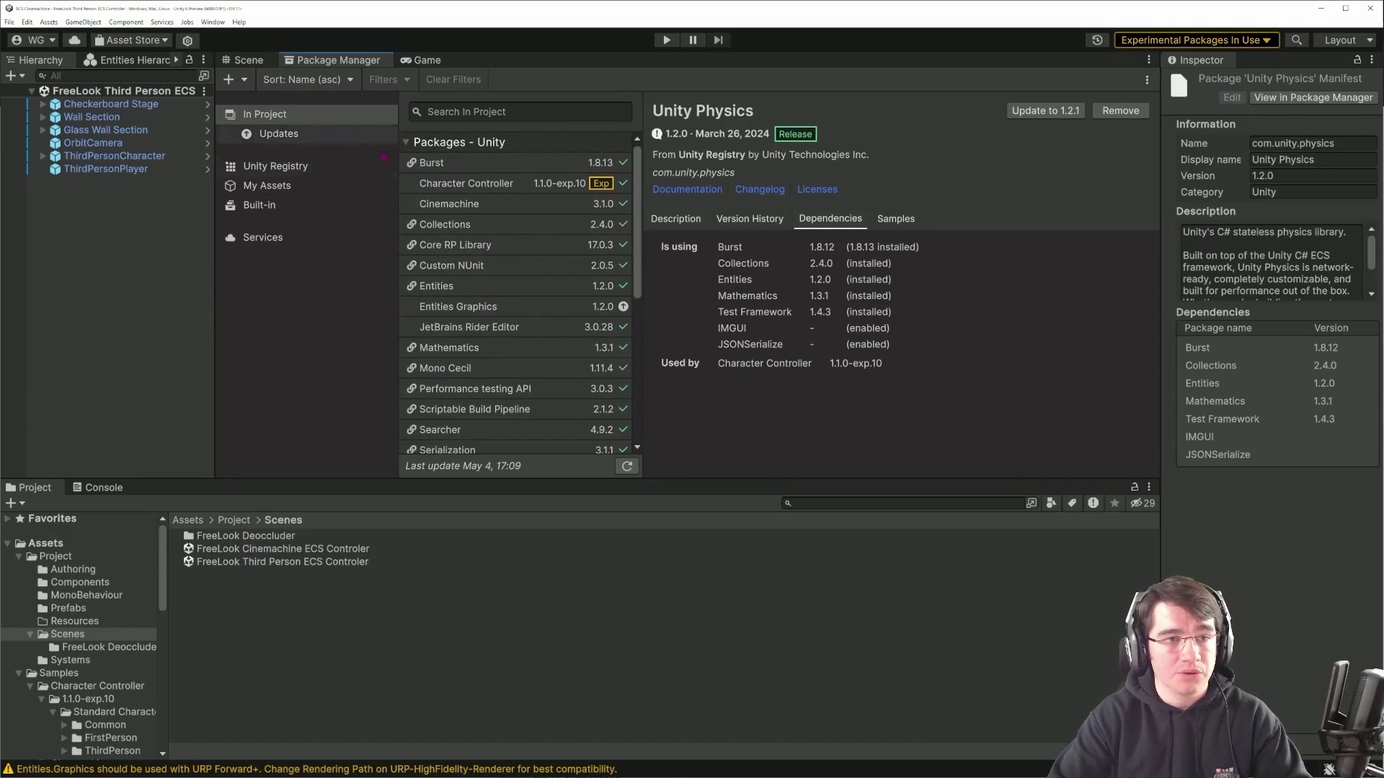
Step: Return to Character Controller and view its imported Standard Characters sample
{"action": "left_click", "coordinate": [466, 183]}
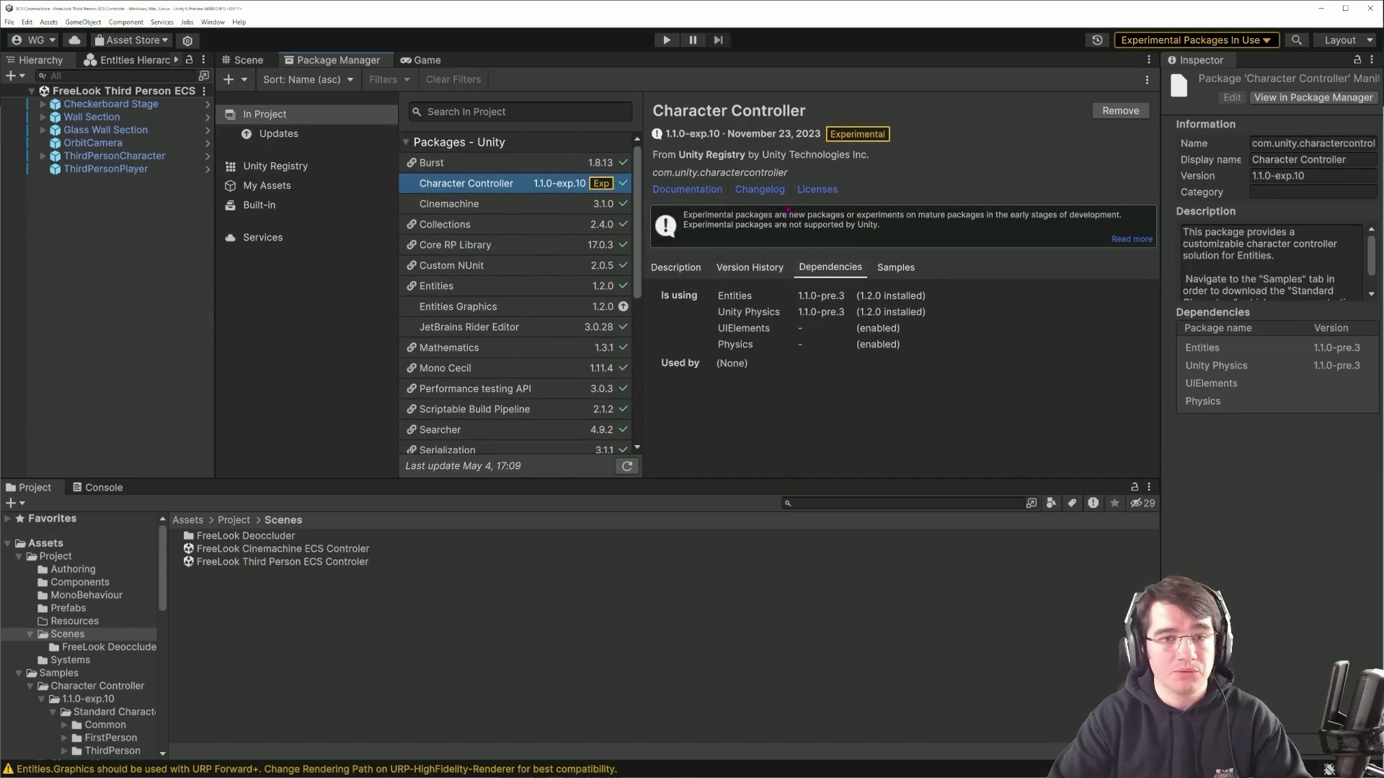
{"action": "left_click", "coordinate": [892, 276]}
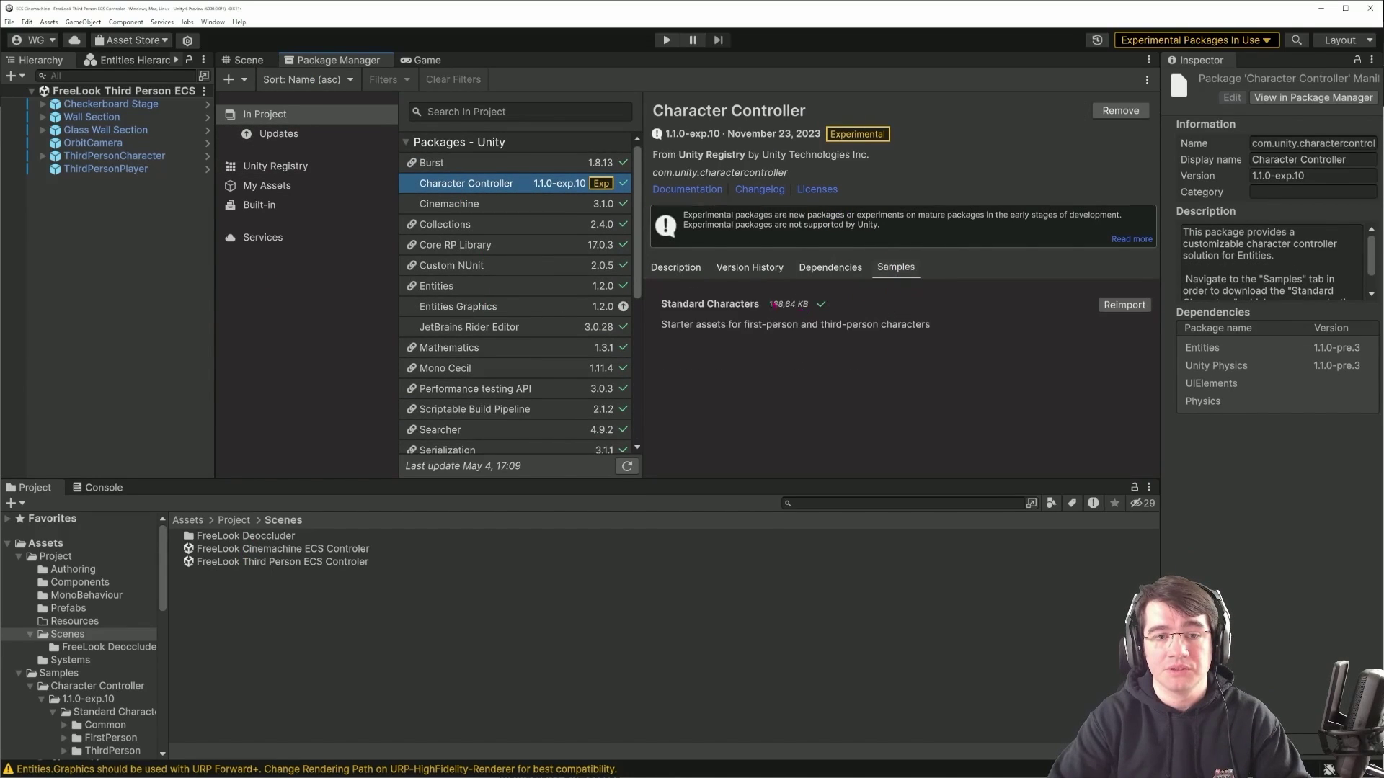
{"action": "scroll", "coordinate": [101, 685], "scroll_direction": "down", "scroll_amount": 3}
Step: Browse to the ThirdPerson Prefabs folder, then load the FreeLook Third Person ECS Controler scene
{"action": "left_click", "coordinate": [109, 702]}
{"action": "double_click", "coordinate": [216, 536]}
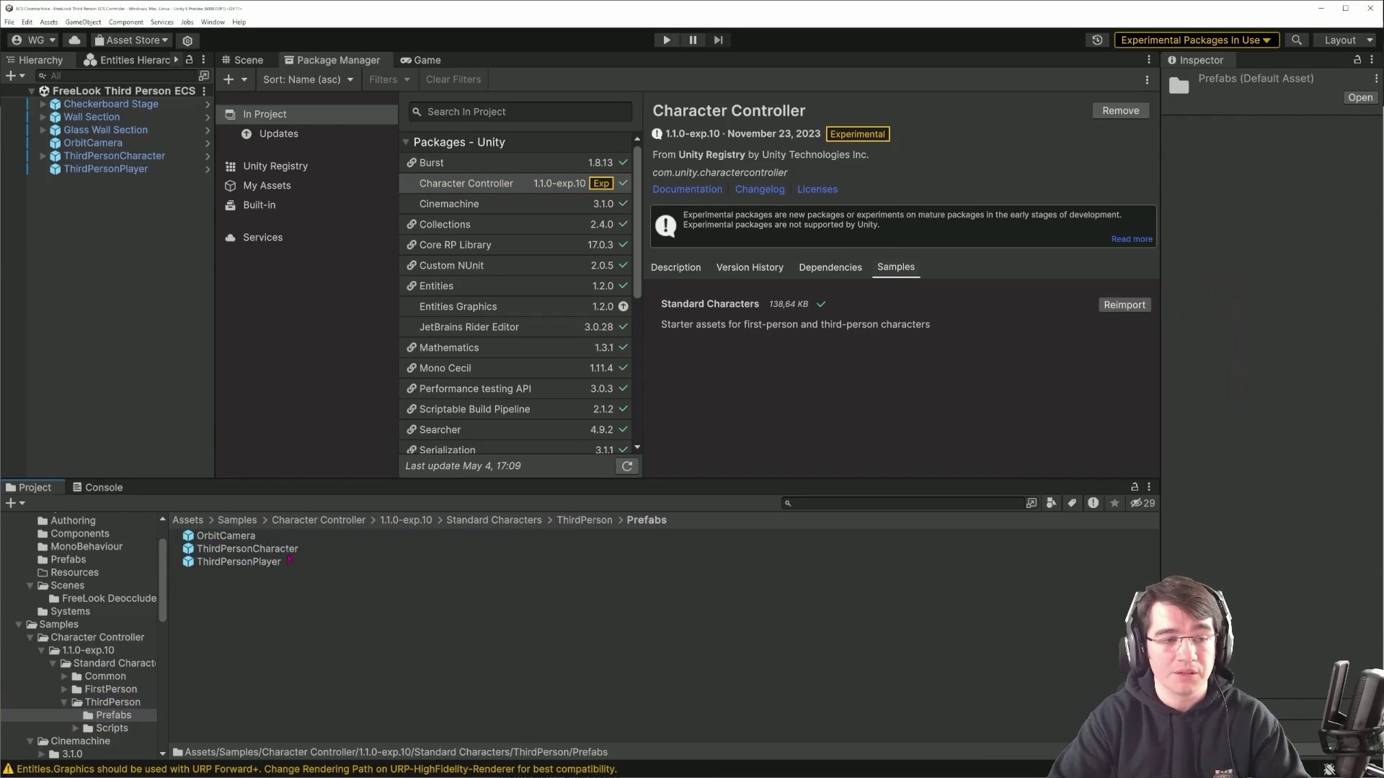
{"action": "scroll", "coordinate": [110, 611], "scroll_direction": "up", "scroll_amount": 3}
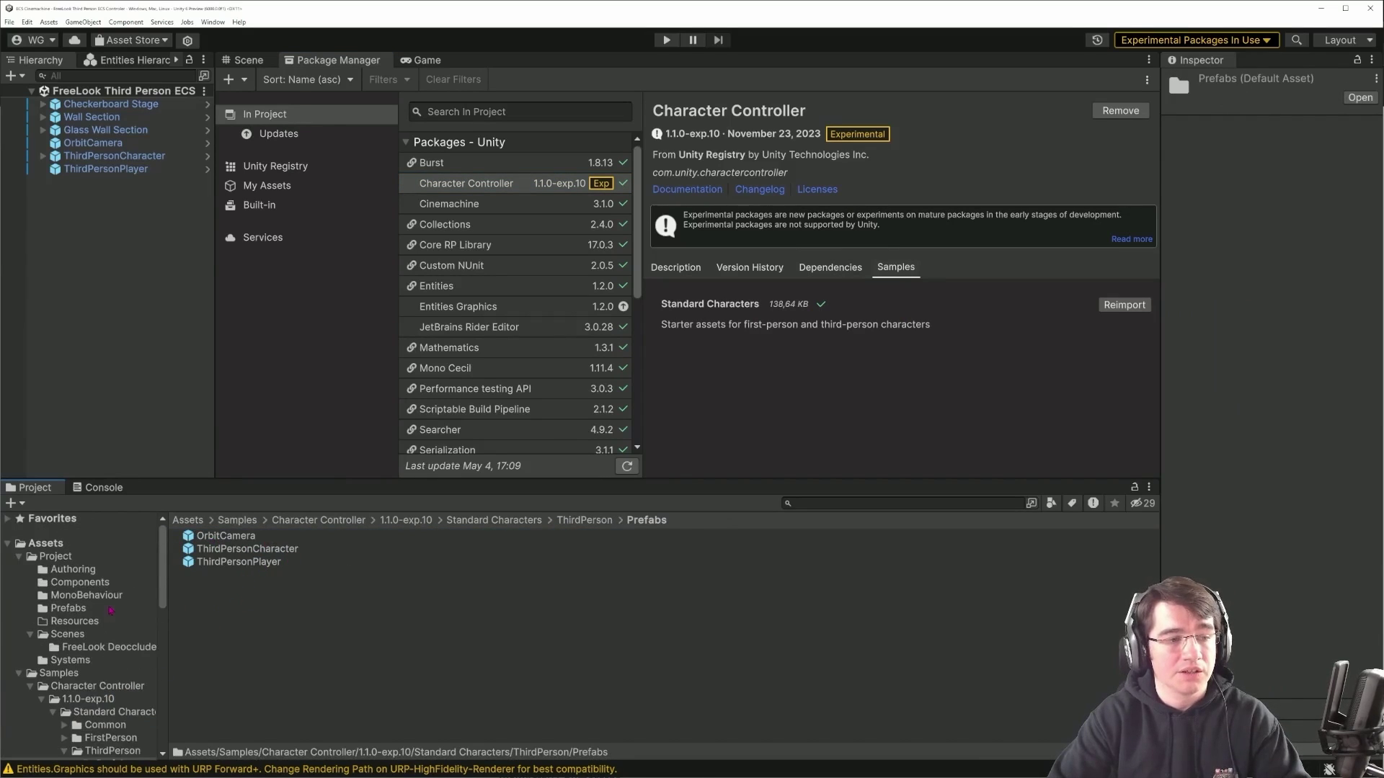
{"action": "left_click", "coordinate": [67, 638]}
{"action": "double_click", "coordinate": [290, 563]}
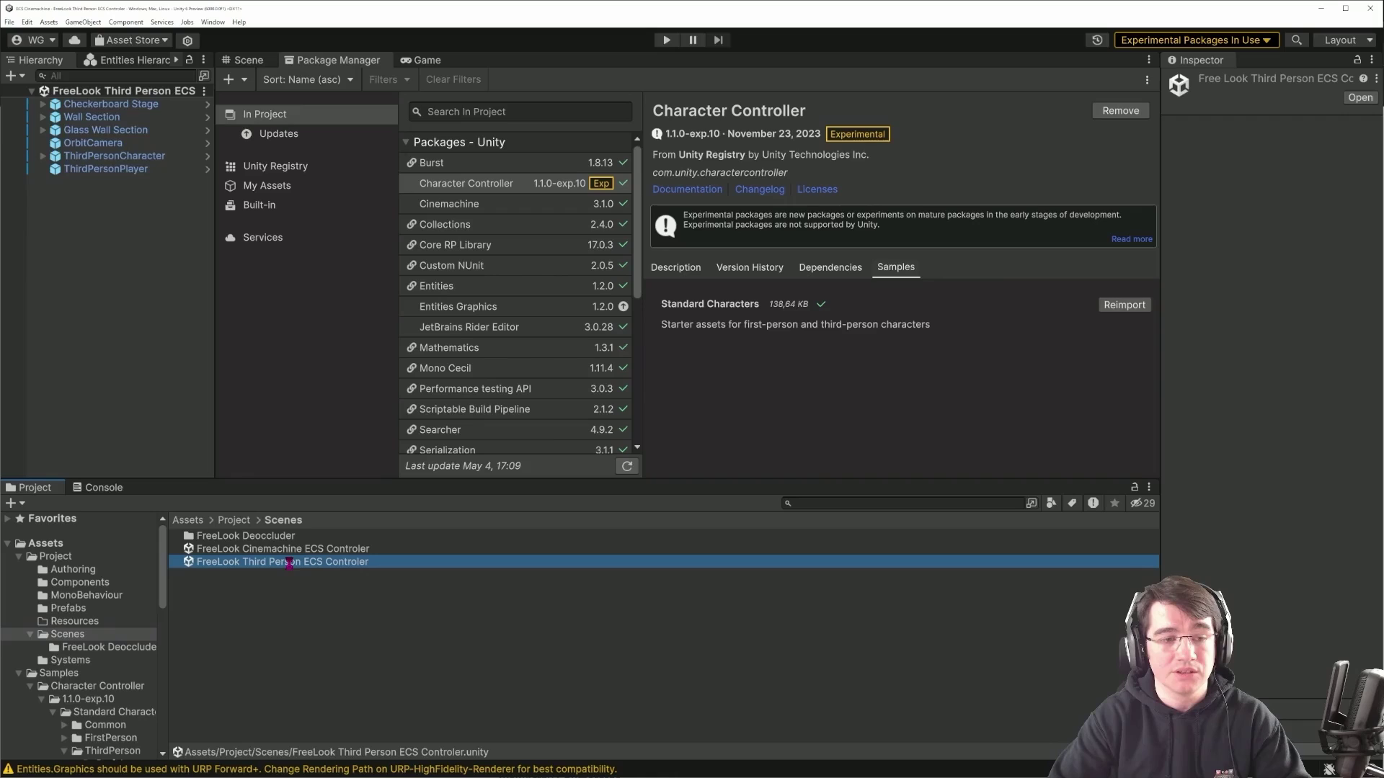
Step: Frame the walls and capsule from a perspective angle in the Scene view
{"action": "left_click", "coordinate": [266, 64]}
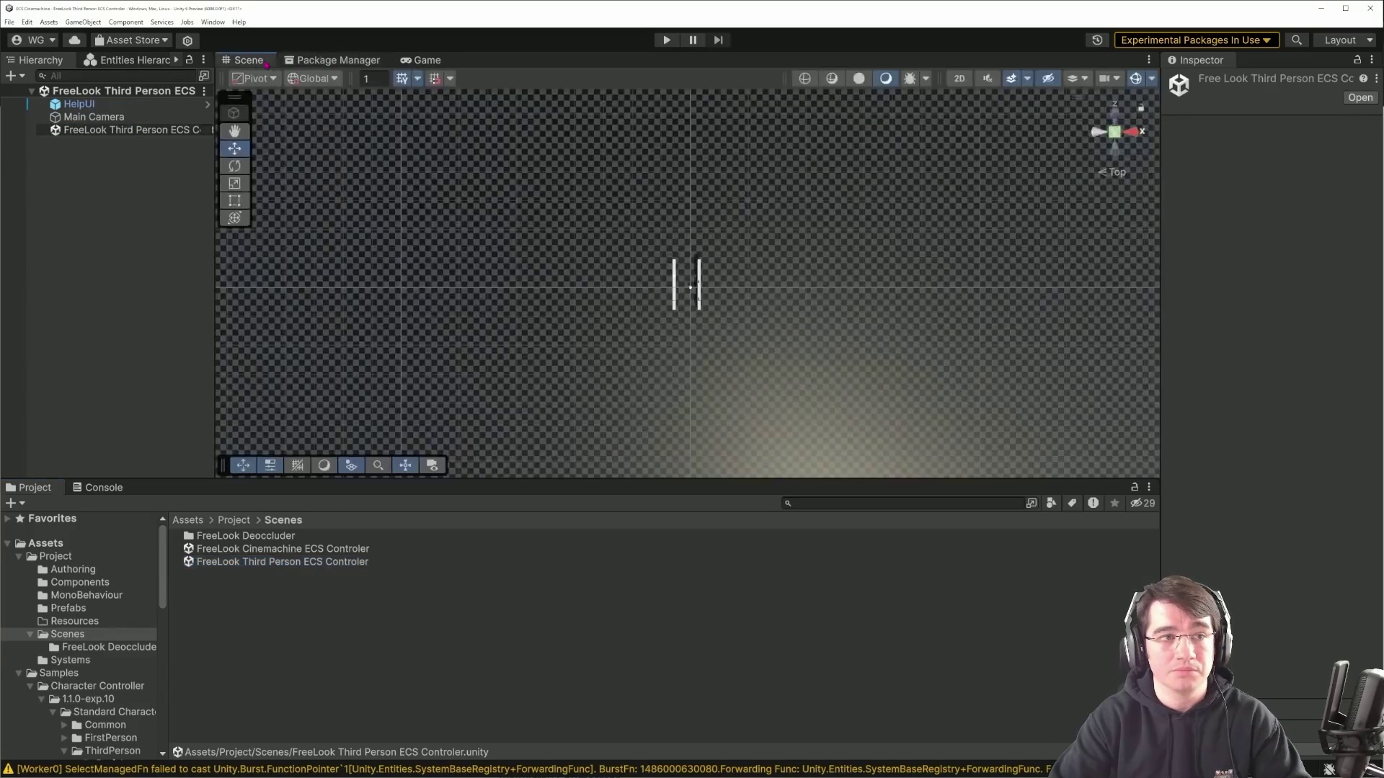
{"action": "scroll", "coordinate": [719, 358], "scroll_direction": "up", "scroll_amount": 8}
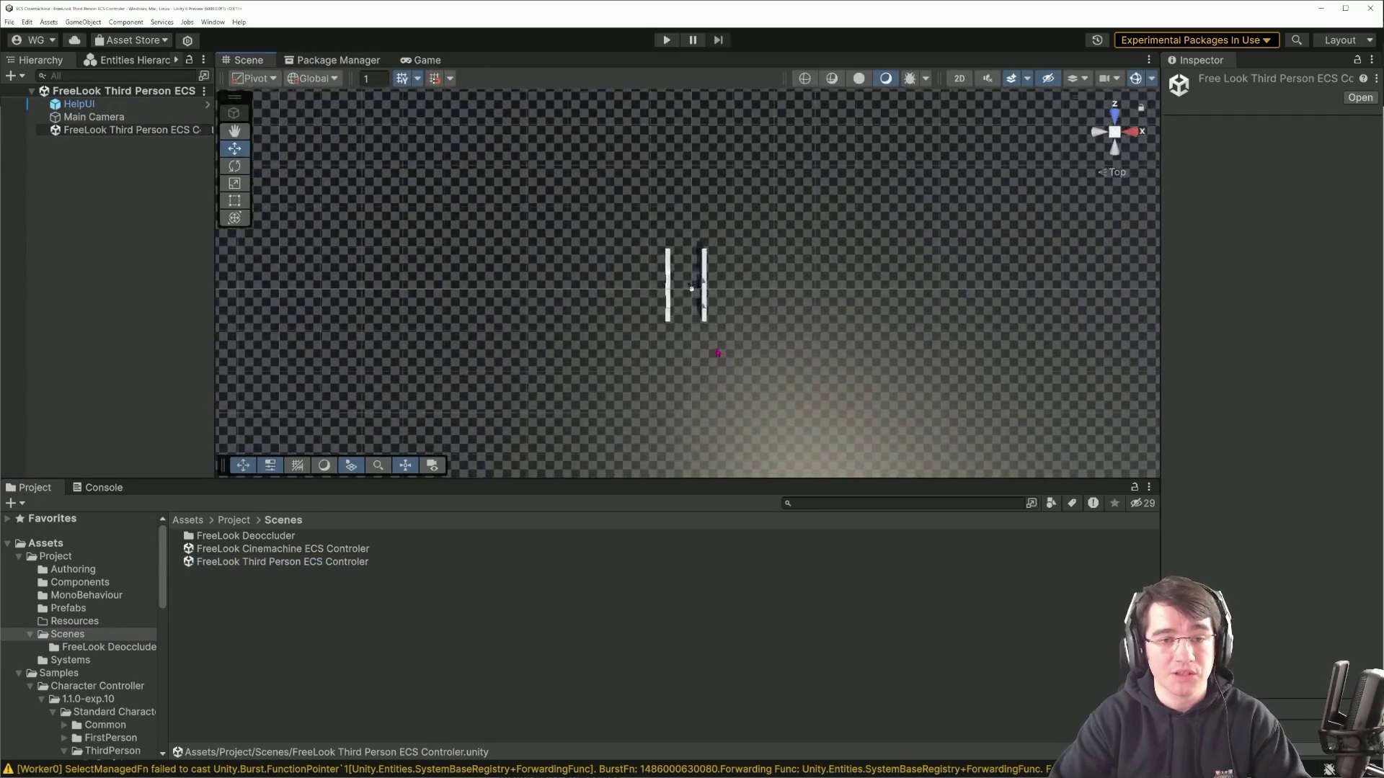
{"action": "right_click_drag", "start_coordinate": [718, 351], "coordinate": [757, 219]}
{"action": "middle_click_drag", "start_coordinate": [672, 369], "coordinate": [693, 166]}
{"action": "scroll", "coordinate": [694, 166], "scroll_direction": "up", "scroll_amount": 6}
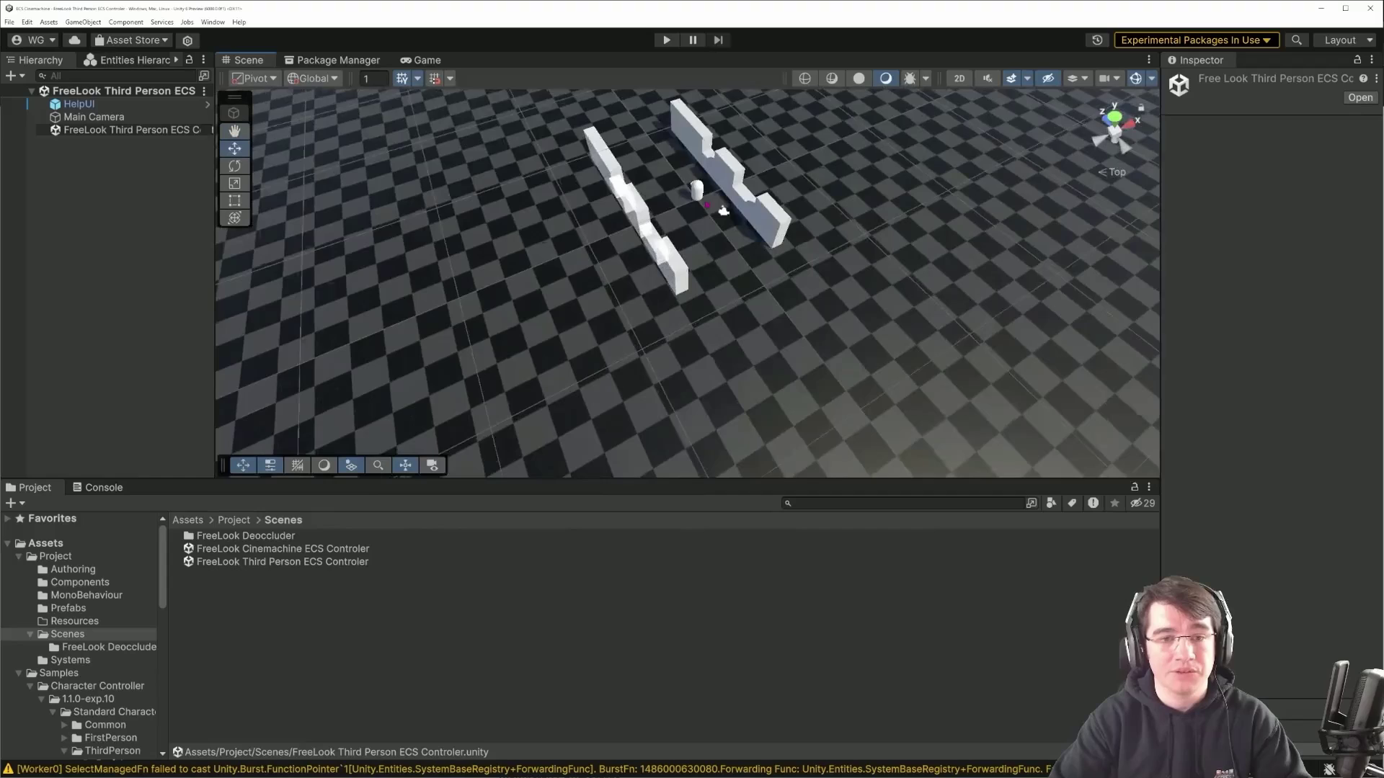
{"action": "middle_click_drag", "start_coordinate": [737, 234], "coordinate": [733, 345]}
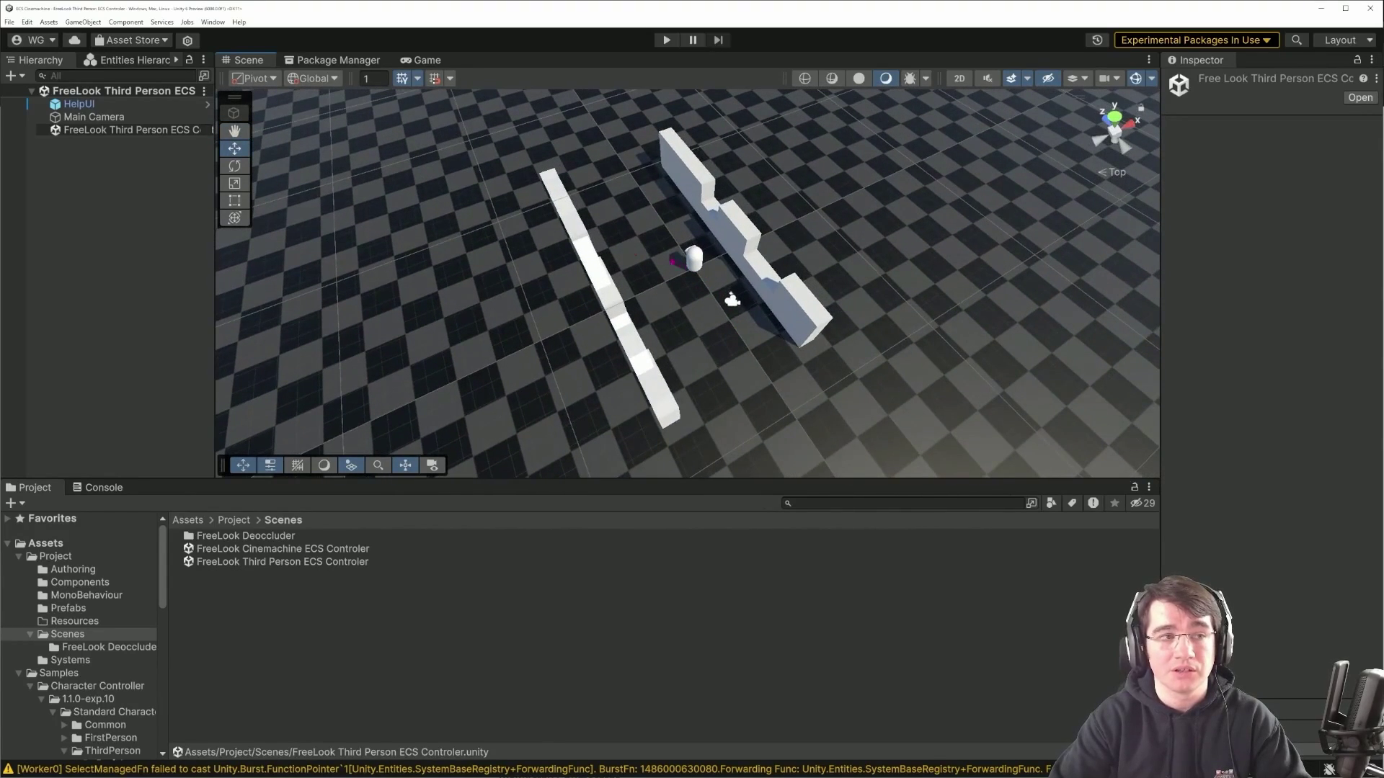
Step: Open the subscene, select the stage and both walls, then inspect ThirdPersonPlayer in a wider Inspector
{"action": "left_click_drag", "start_coordinate": [214, 133], "coordinate": [364, 133]}
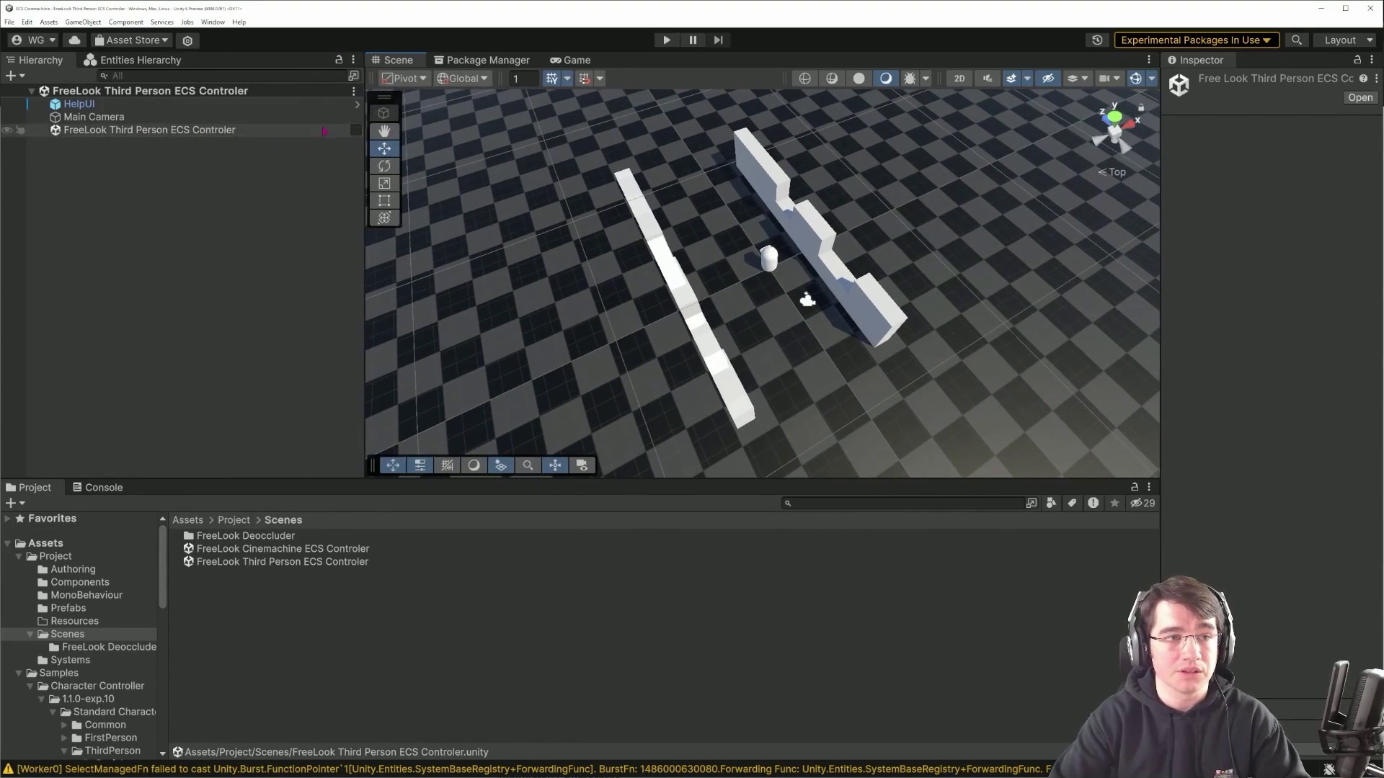
{"action": "left_click", "coordinate": [356, 130]}
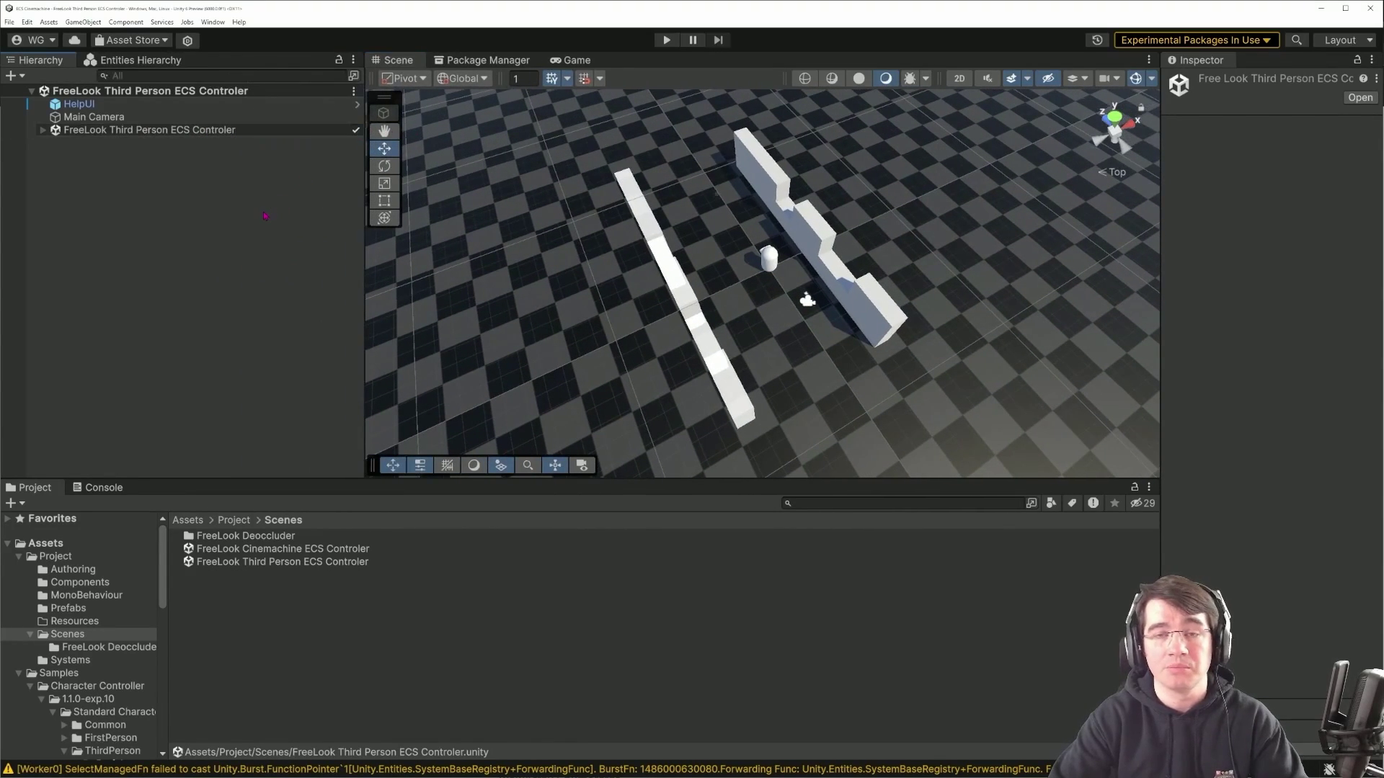
{"action": "left_click", "coordinate": [43, 130]}
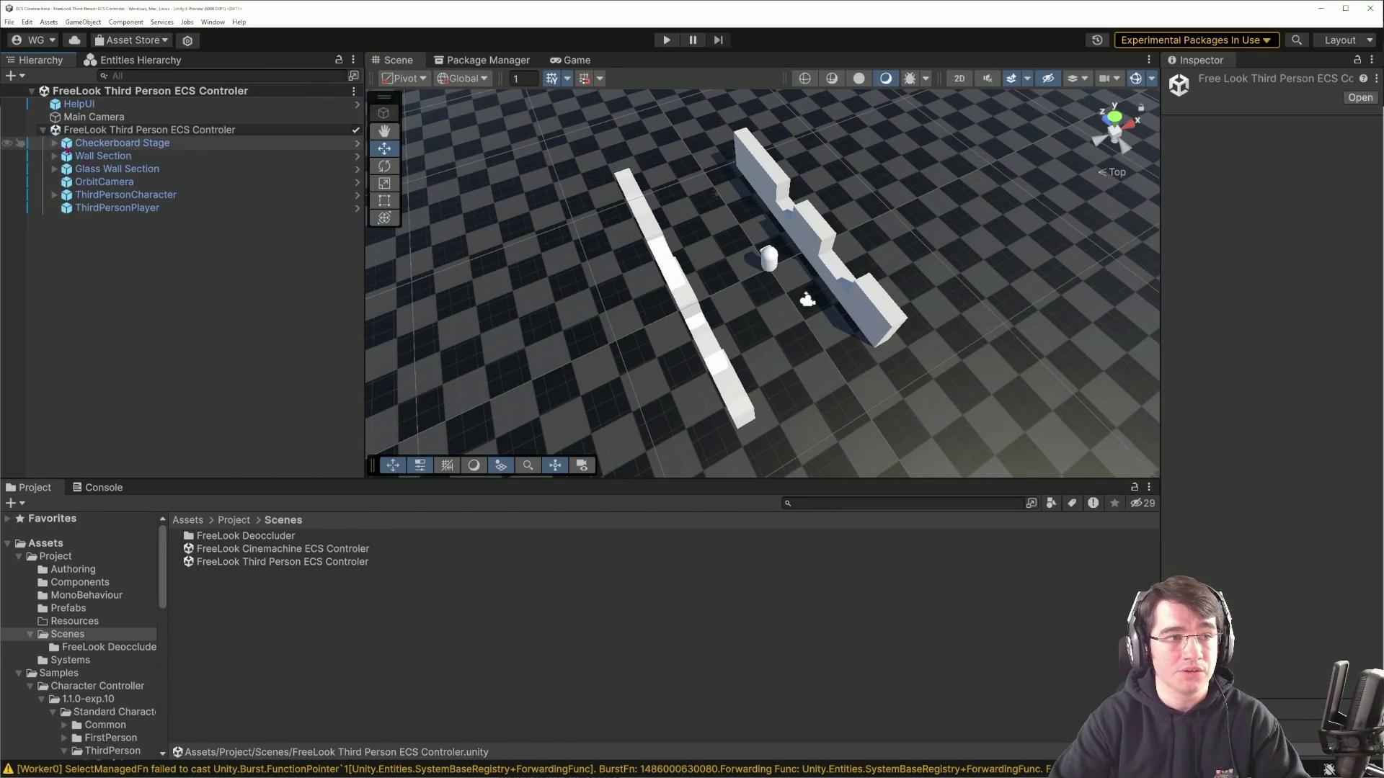
{"action": "left_click", "coordinate": [119, 144]}
{"action": "left_click", "coordinate": [117, 157], "text": "ctrl"}
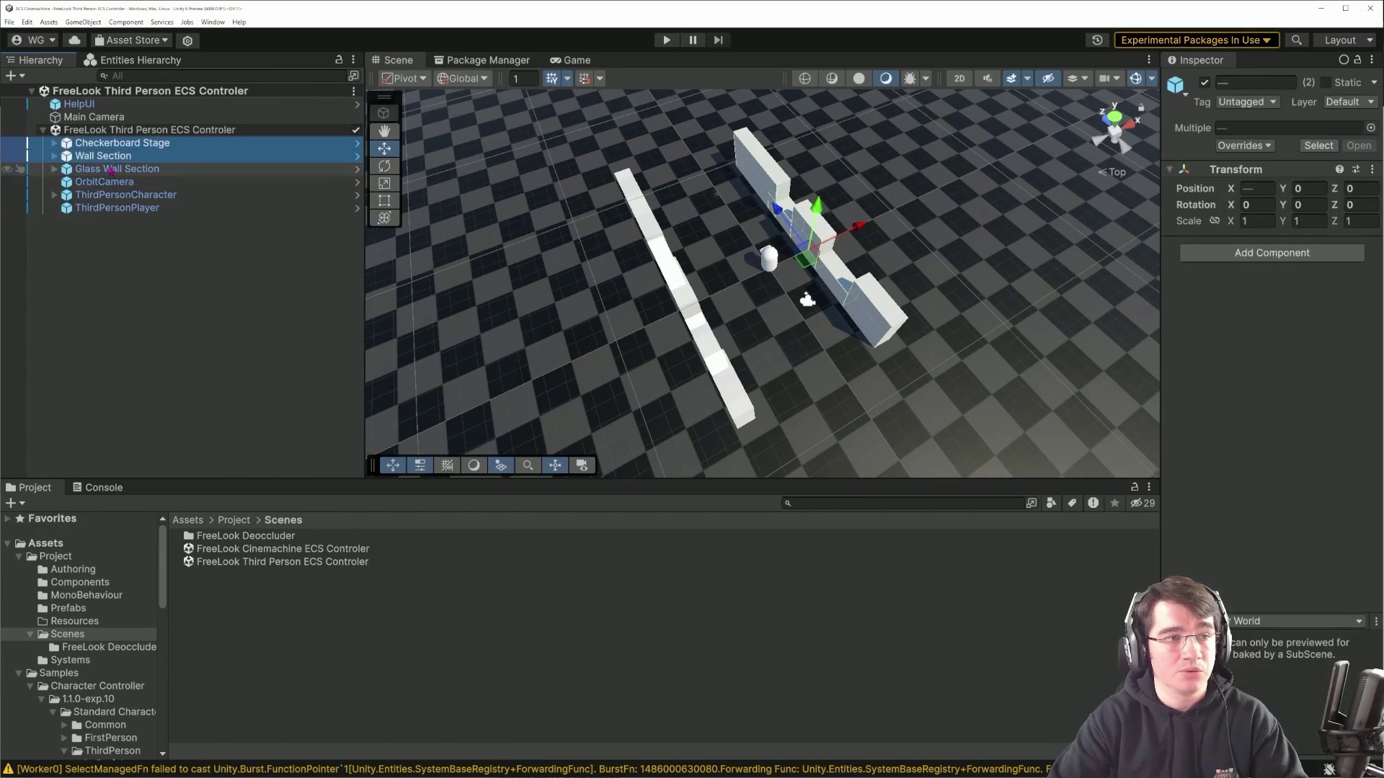
{"action": "left_click", "coordinate": [147, 169], "text": "ctrl"}
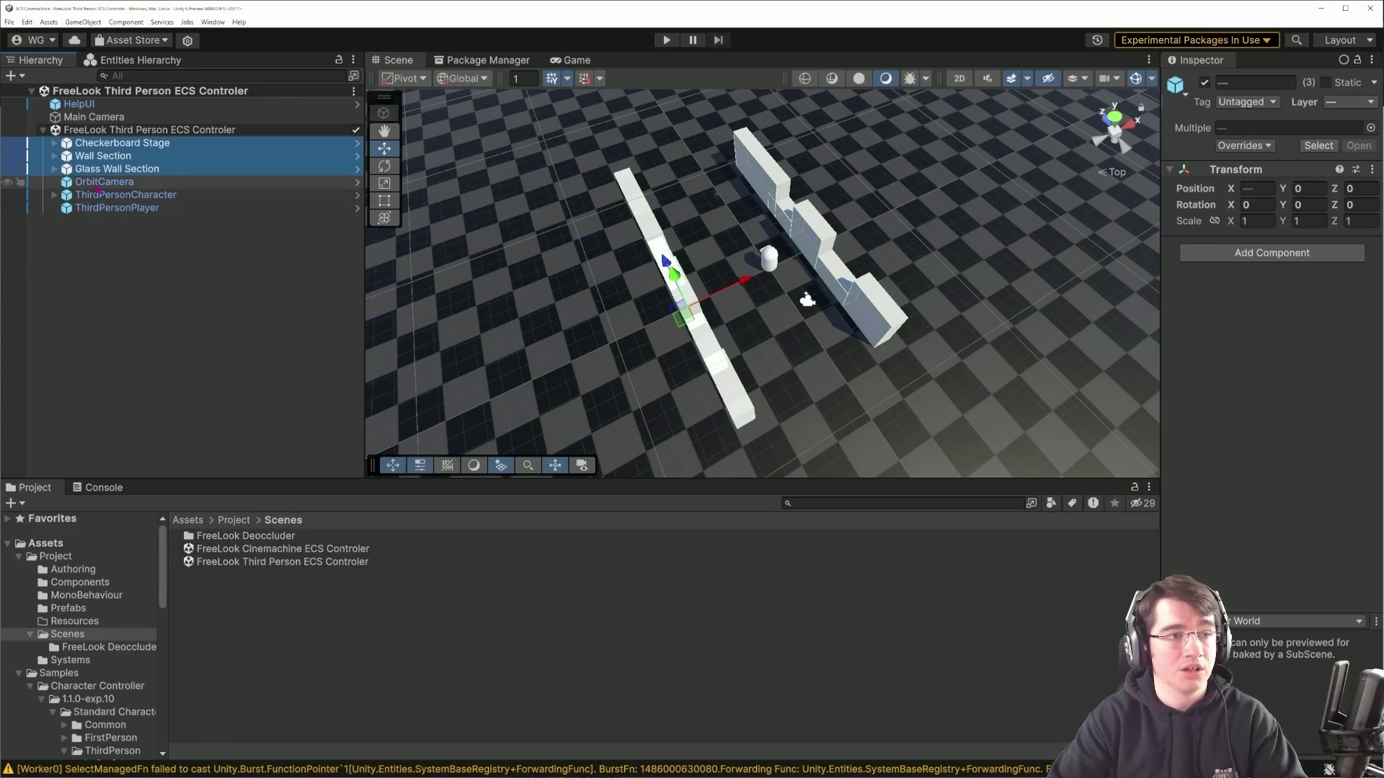
{"action": "left_click", "coordinate": [106, 209]}
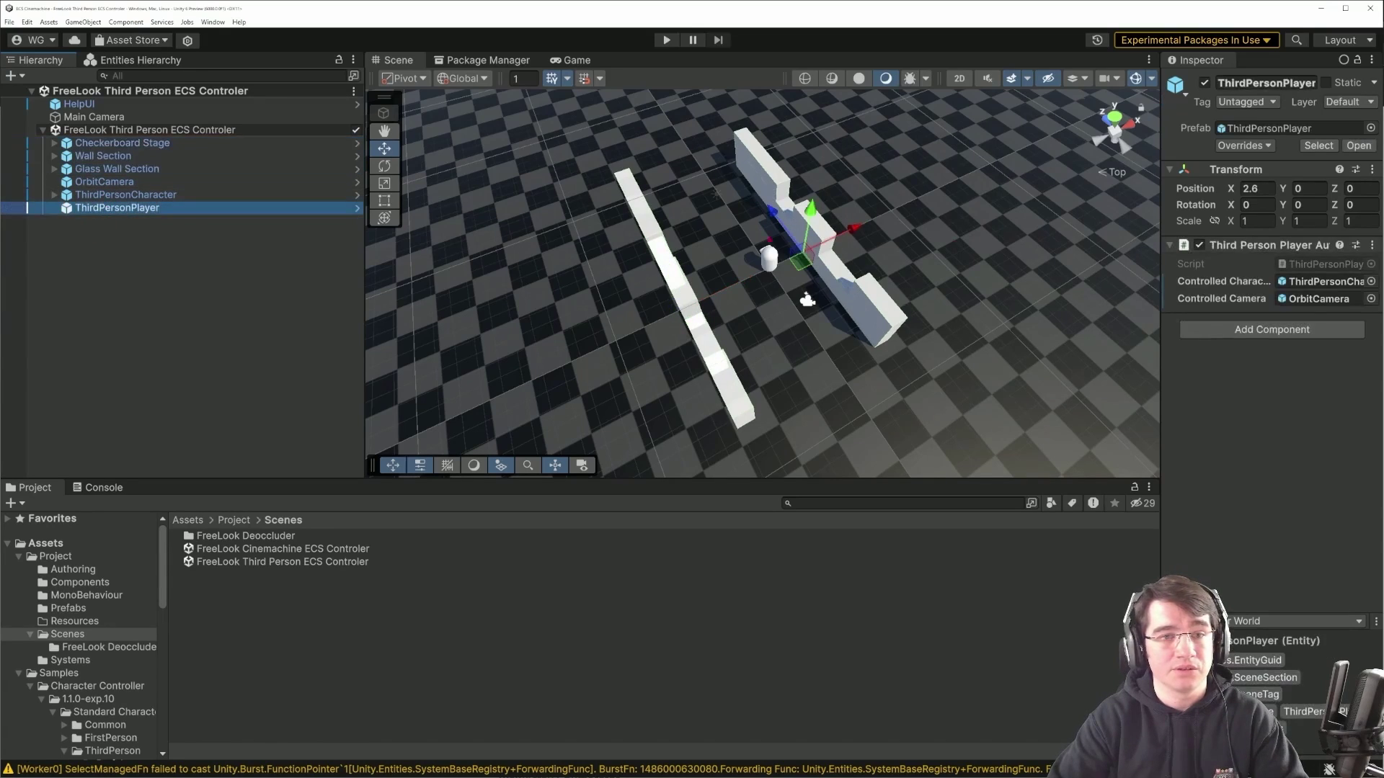
{"action": "left_click_drag", "start_coordinate": [1161, 272], "coordinate": [920, 270]}
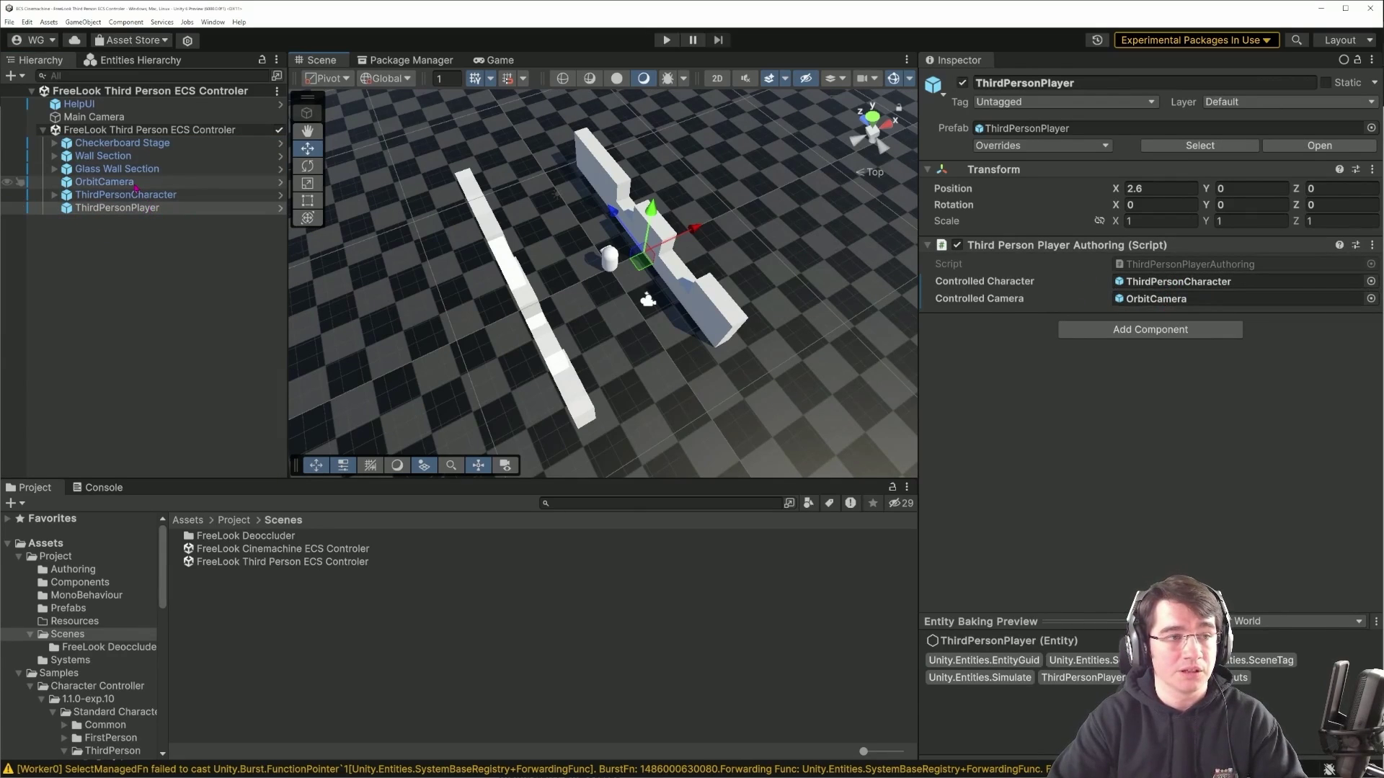
Step: Play the scene, drive the capsule with WASD, and zoom the orbit camera in and out
{"action": "key", "text": "ctrl+p"}
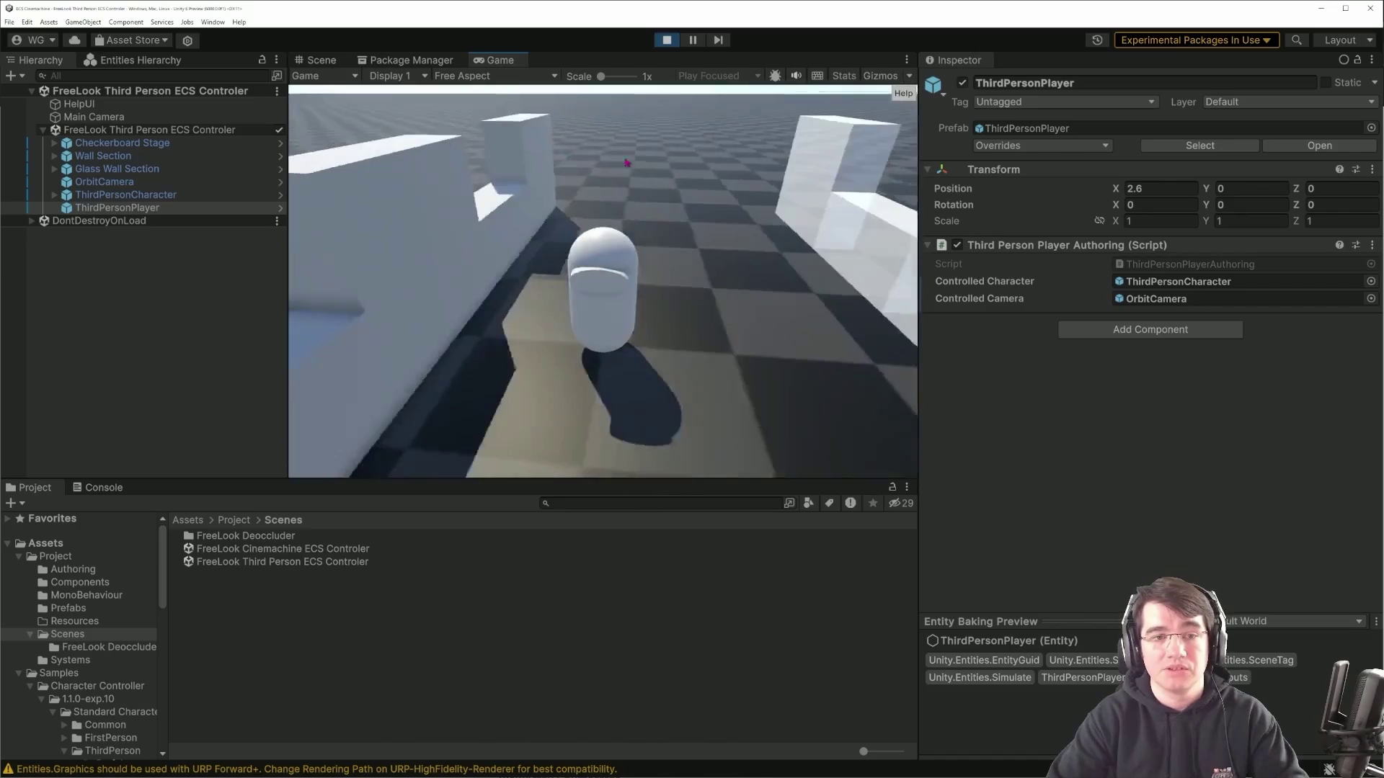
{"action": "key", "text": "d"}
{"action": "key", "text": "a"}
{"action": "key", "text": "w"}
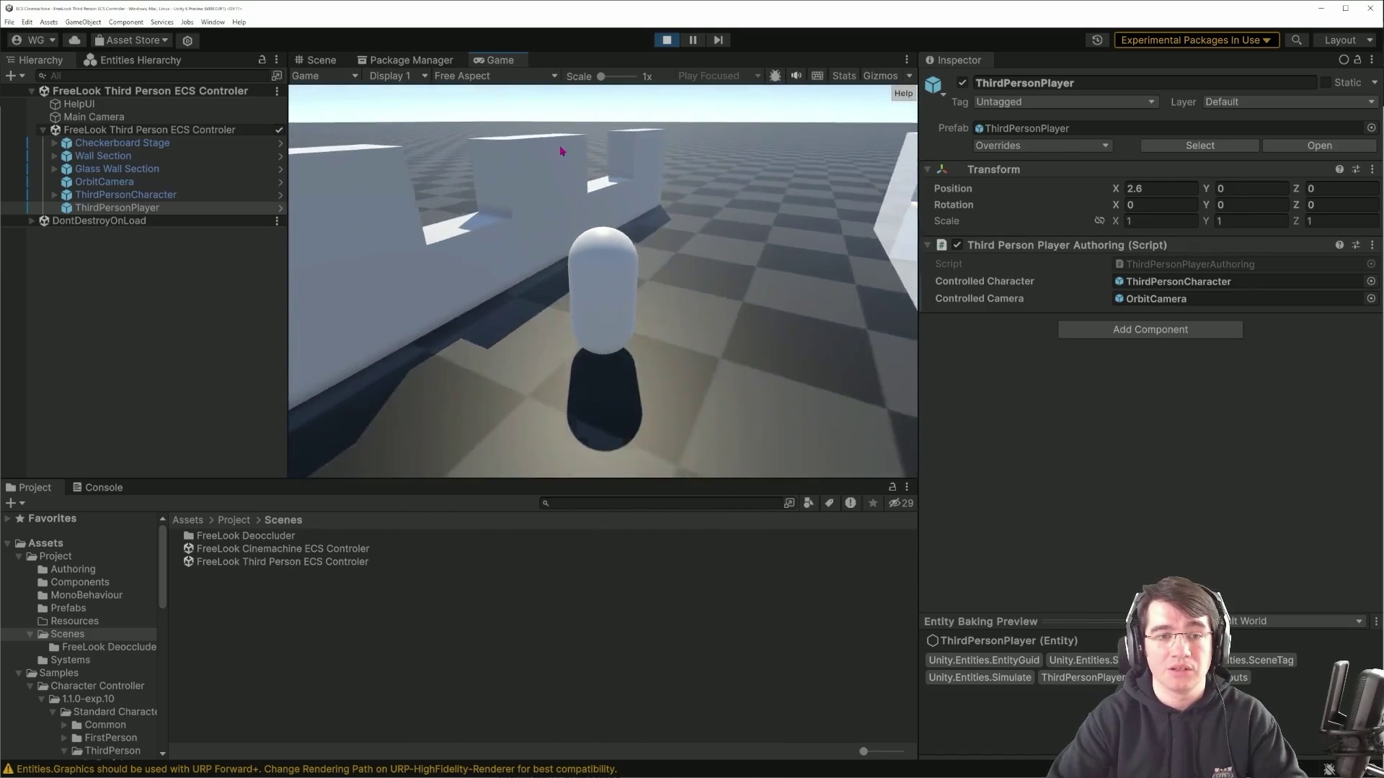
{"action": "scroll", "coordinate": [584, 149], "scroll_direction": "up", "scroll_amount": 5}
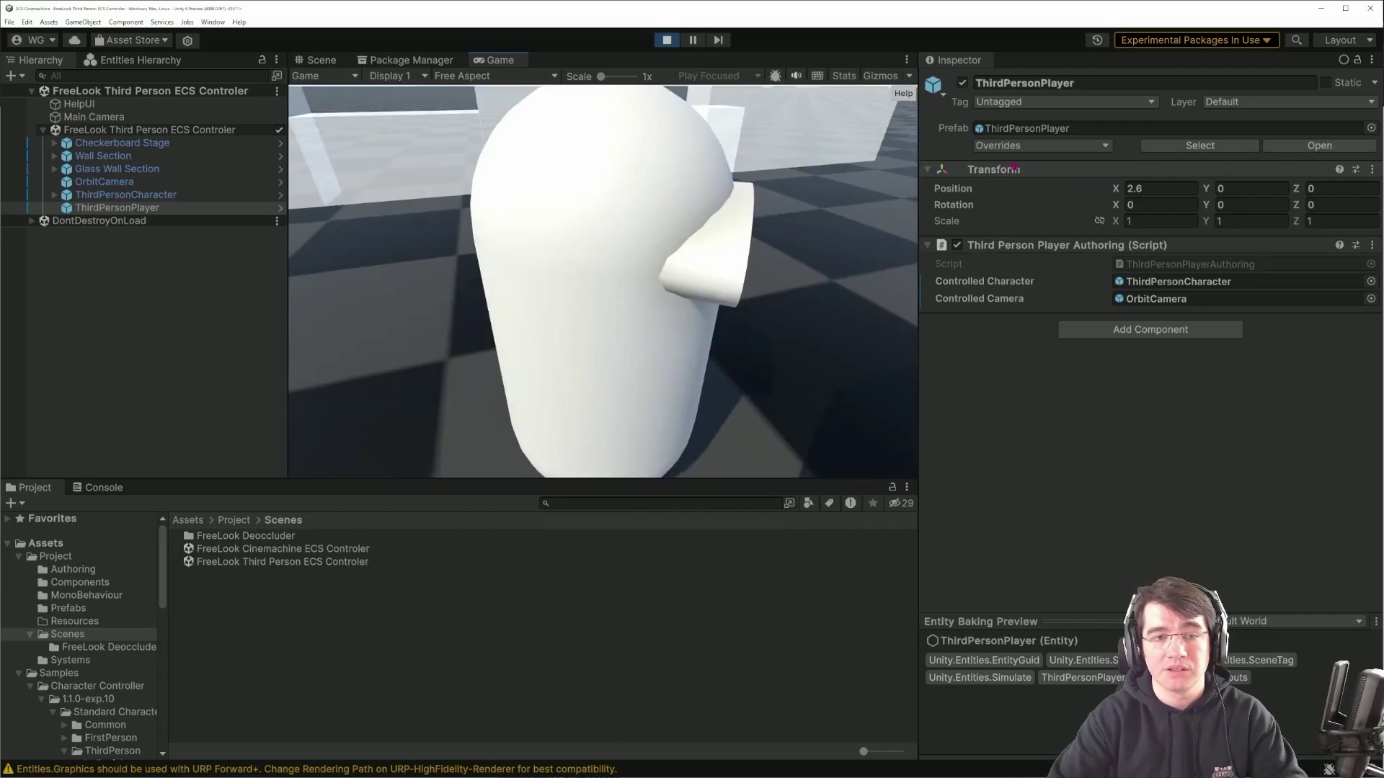
{"action": "scroll", "coordinate": [603, 281], "scroll_direction": "down", "scroll_amount": 5}
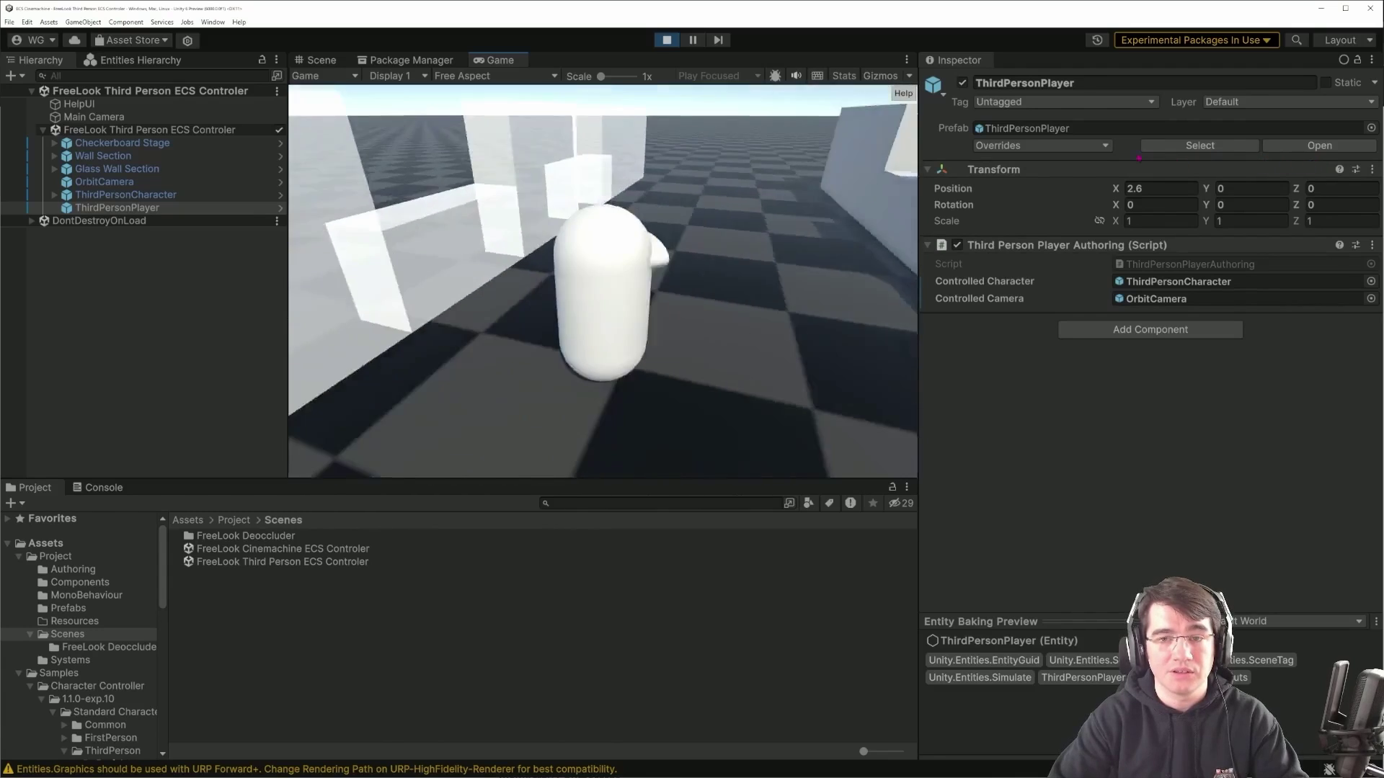
Step: Stop Play mode and add an empty Element 0 to OrbitCamera's Ignored Entities list
{"action": "left_click", "coordinate": [667, 40]}
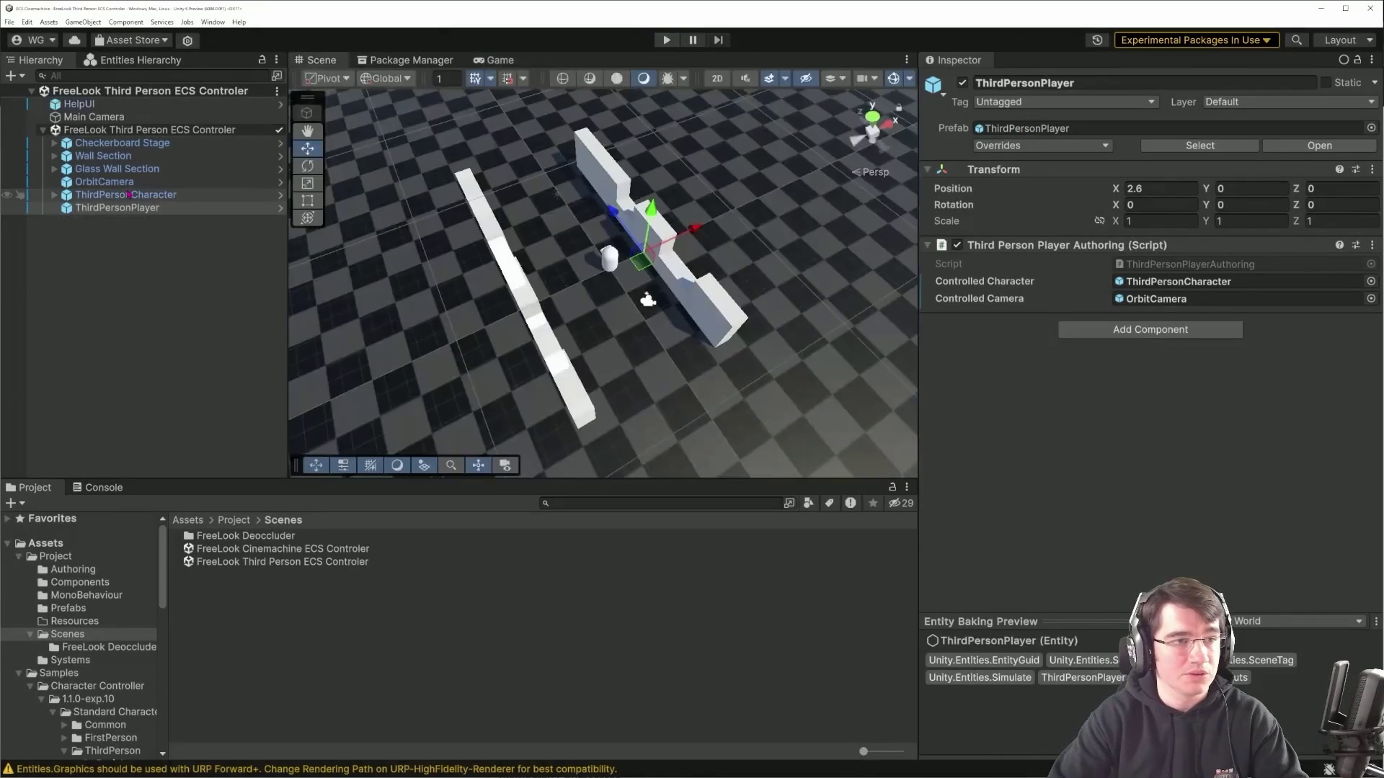
{"action": "left_click", "coordinate": [104, 182]}
{"action": "scroll", "coordinate": [1074, 321], "scroll_direction": "down", "scroll_amount": 3}
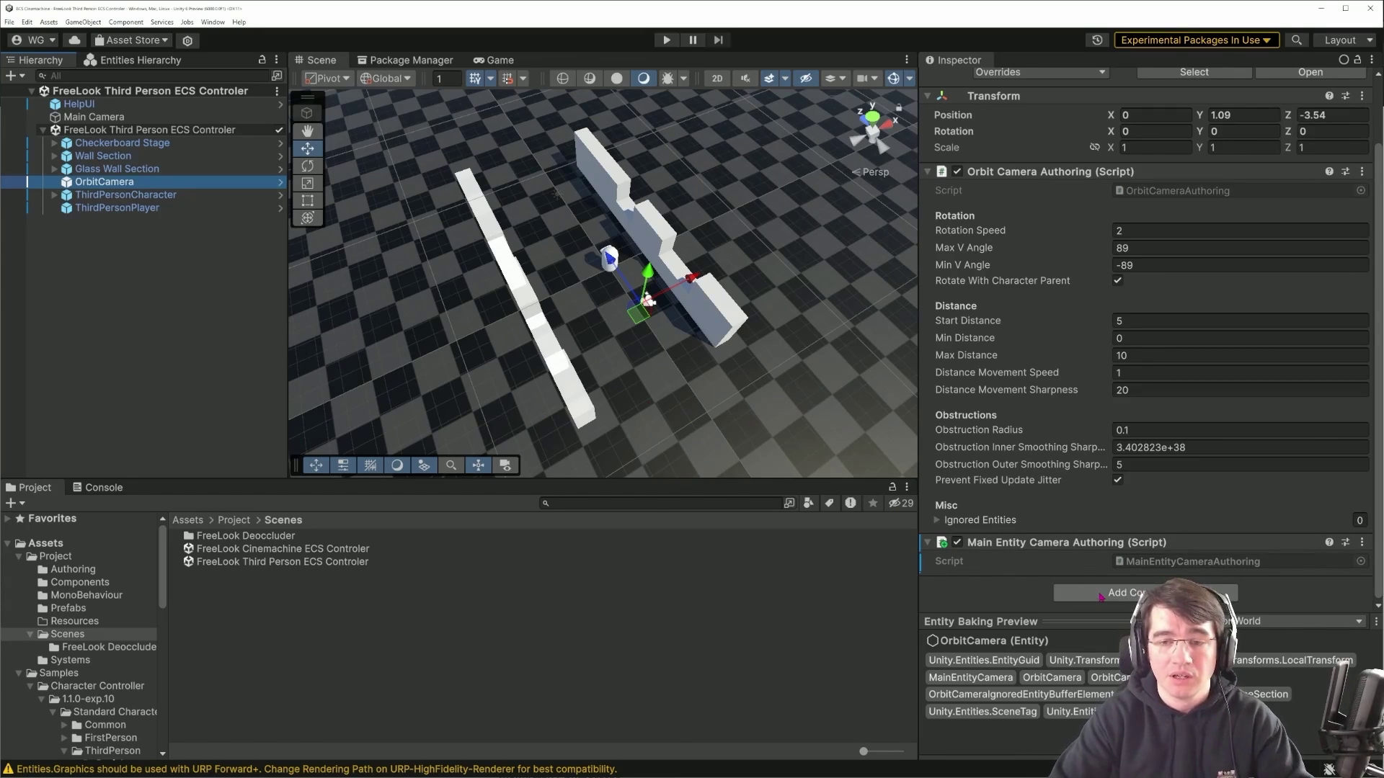
{"action": "left_click", "coordinate": [939, 521]}
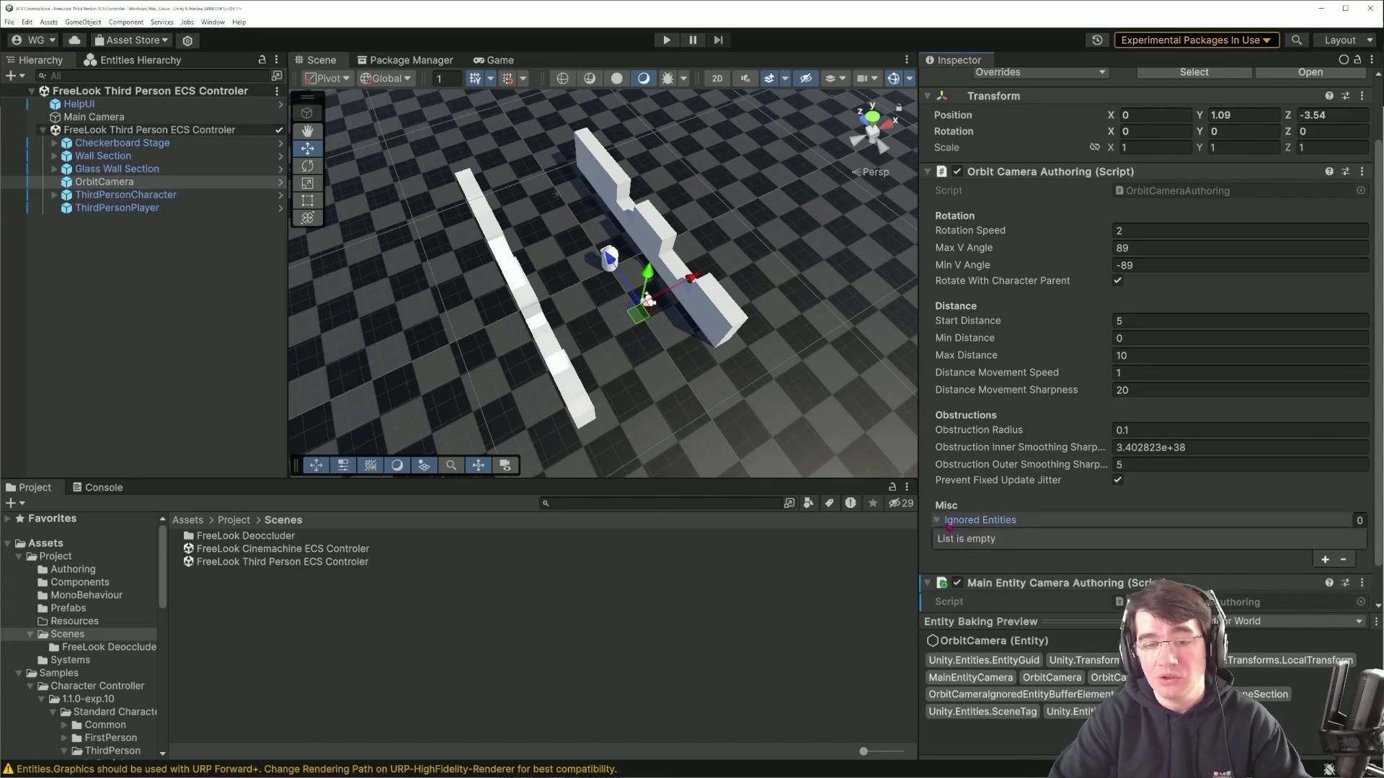
{"action": "left_click", "coordinate": [1324, 560]}
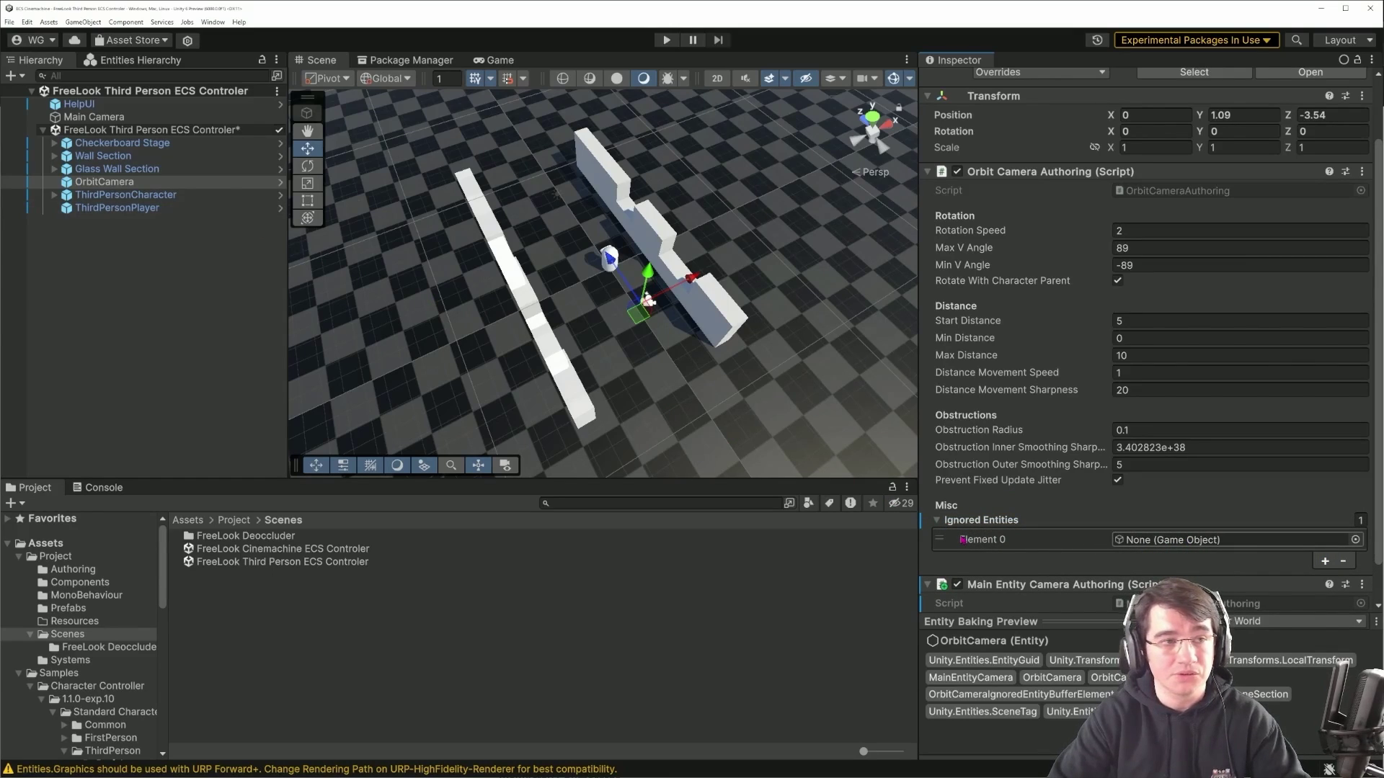
{"action": "left_click", "coordinate": [937, 520]}
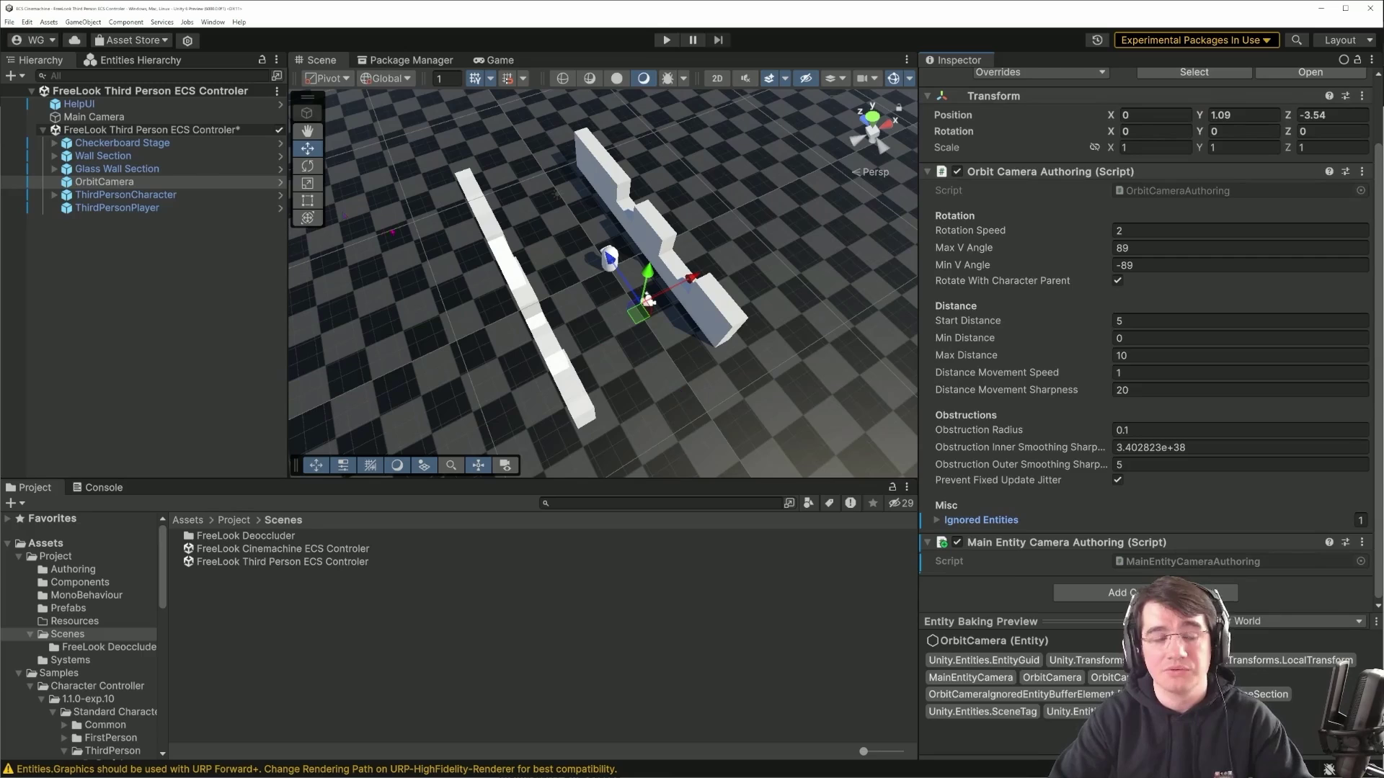
Step: Set Wall Section and its children to TransparentFX, undo it, then check Glass Wall Section's layer
{"action": "left_click", "coordinate": [141, 156]}
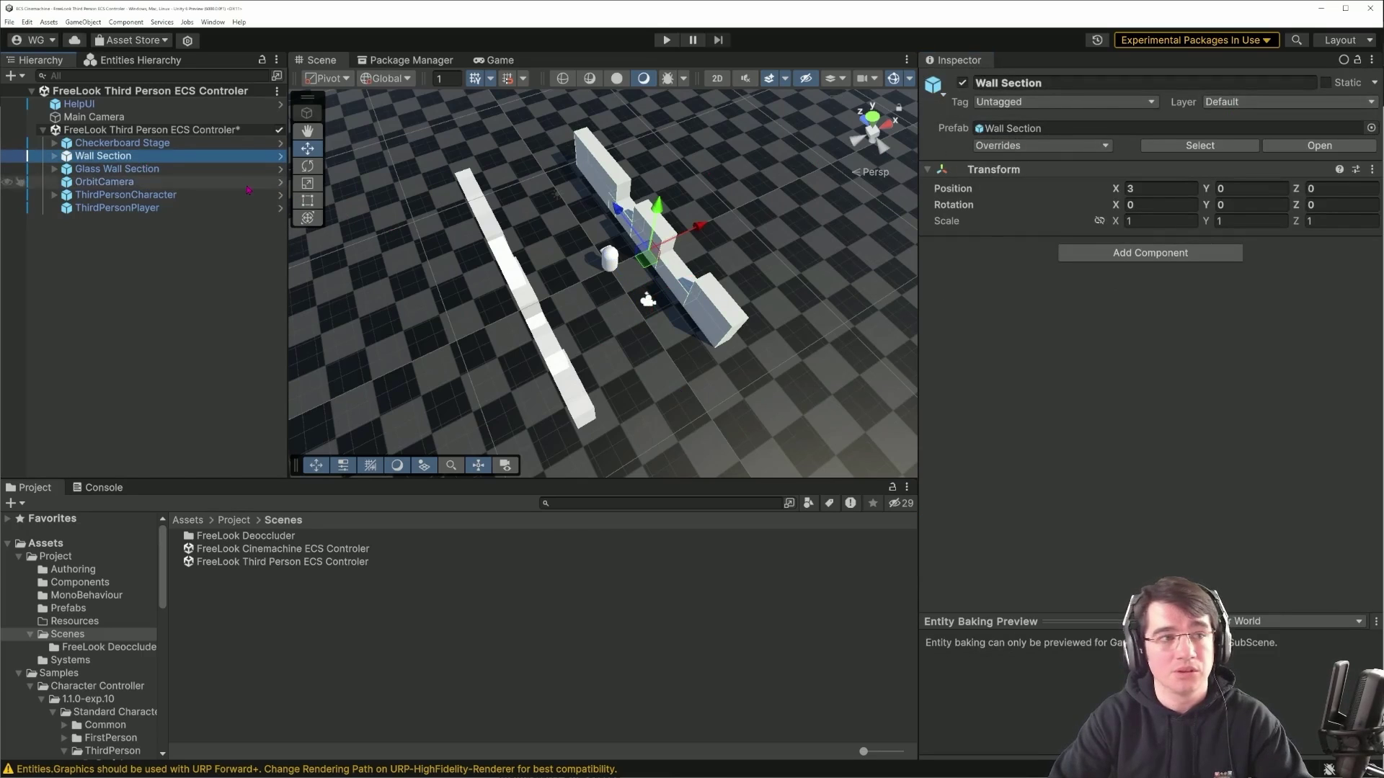
{"action": "left_click", "coordinate": [1249, 101]}
{"action": "left_click", "coordinate": [1249, 129]}
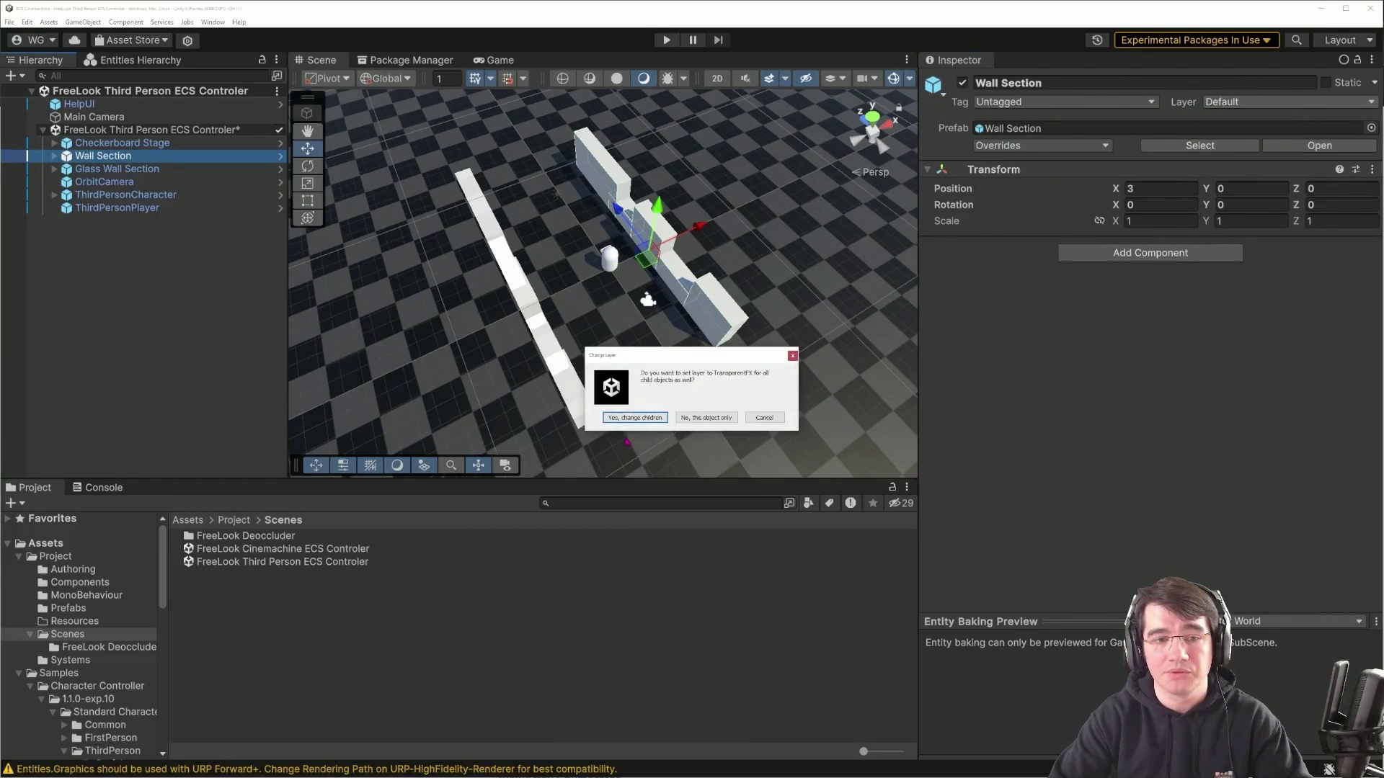
{"action": "left_click", "coordinate": [635, 418]}
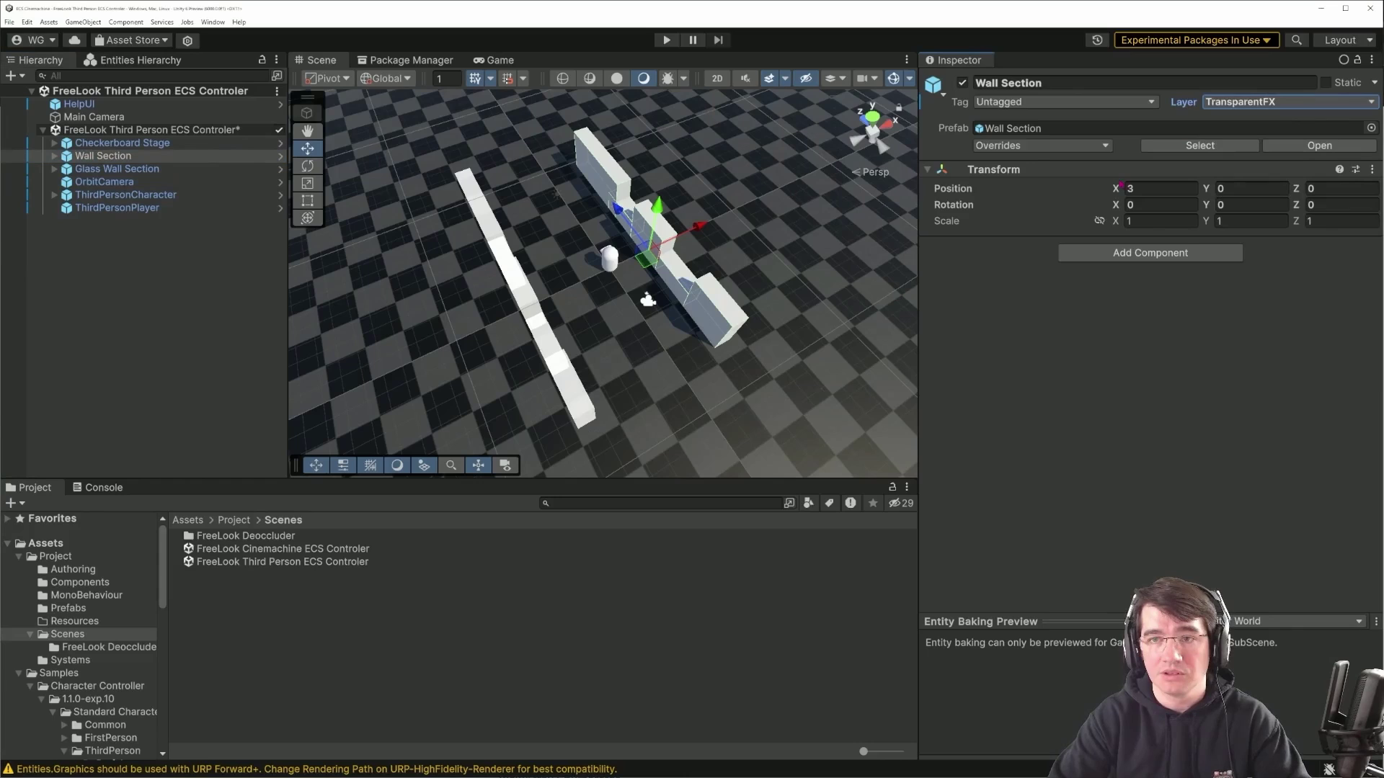
{"action": "key", "text": "ctrl+z"}
{"action": "left_click", "coordinate": [137, 169]}
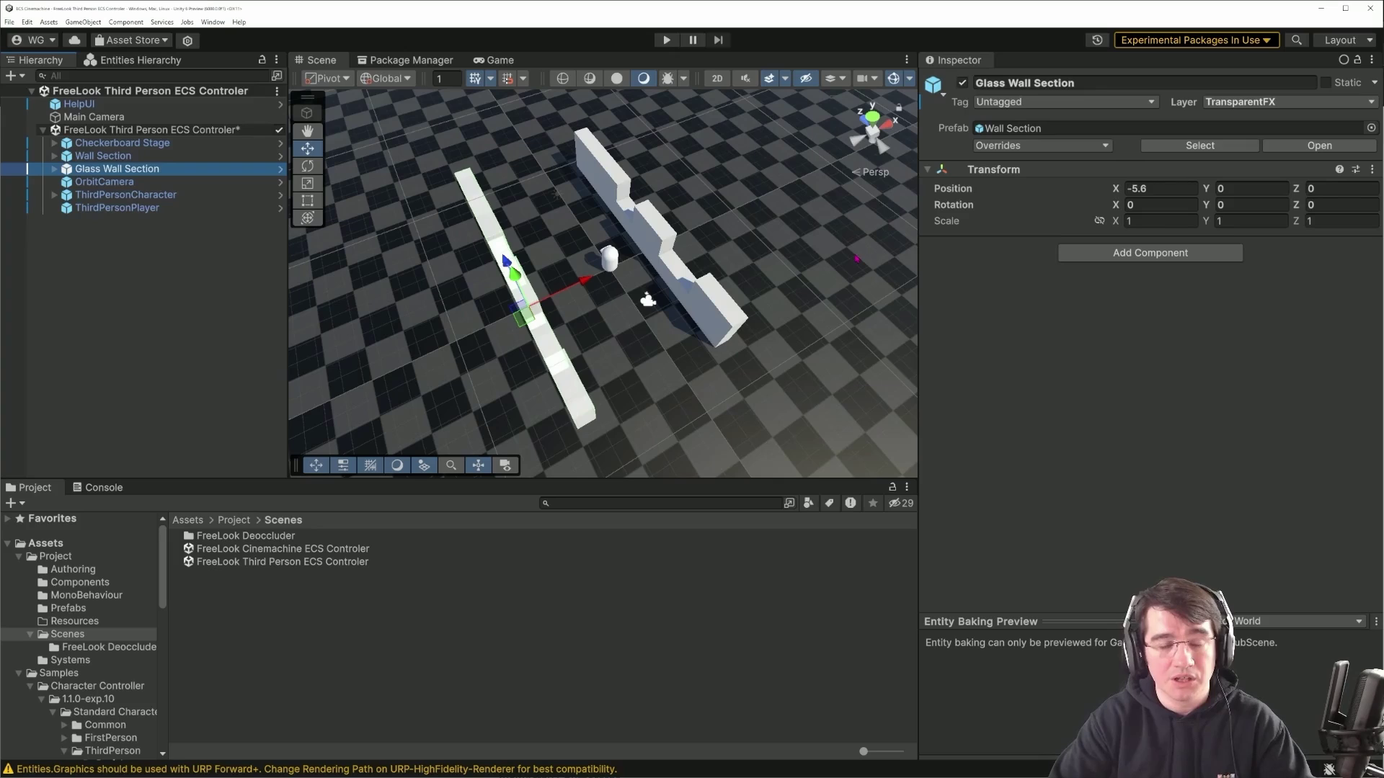
{"action": "left_click", "coordinate": [161, 264]}
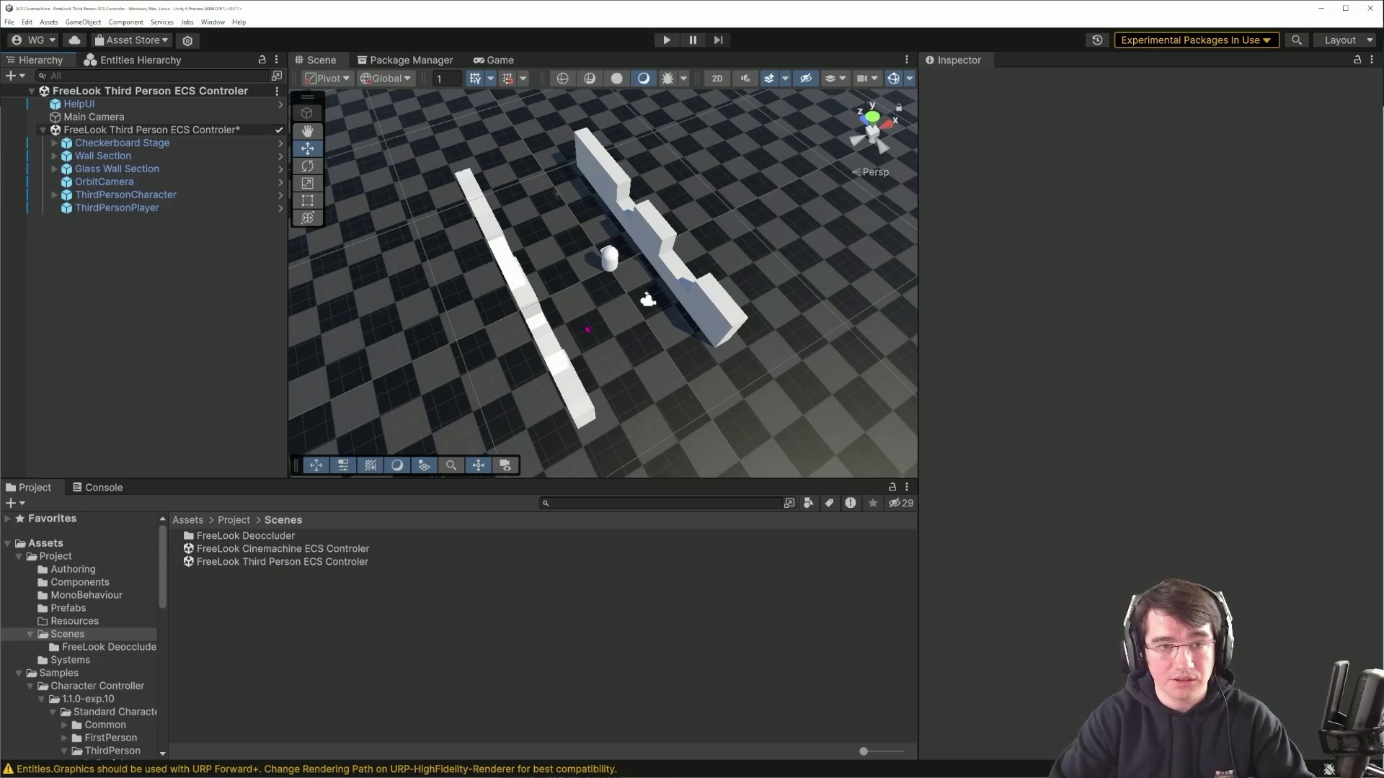
Step: Open the FreeLook Cinemachine ECS Controler scene without saving, then inspect ThirdPersonPlayer and CinemachineCamera
{"action": "double_click", "coordinate": [303, 550]}
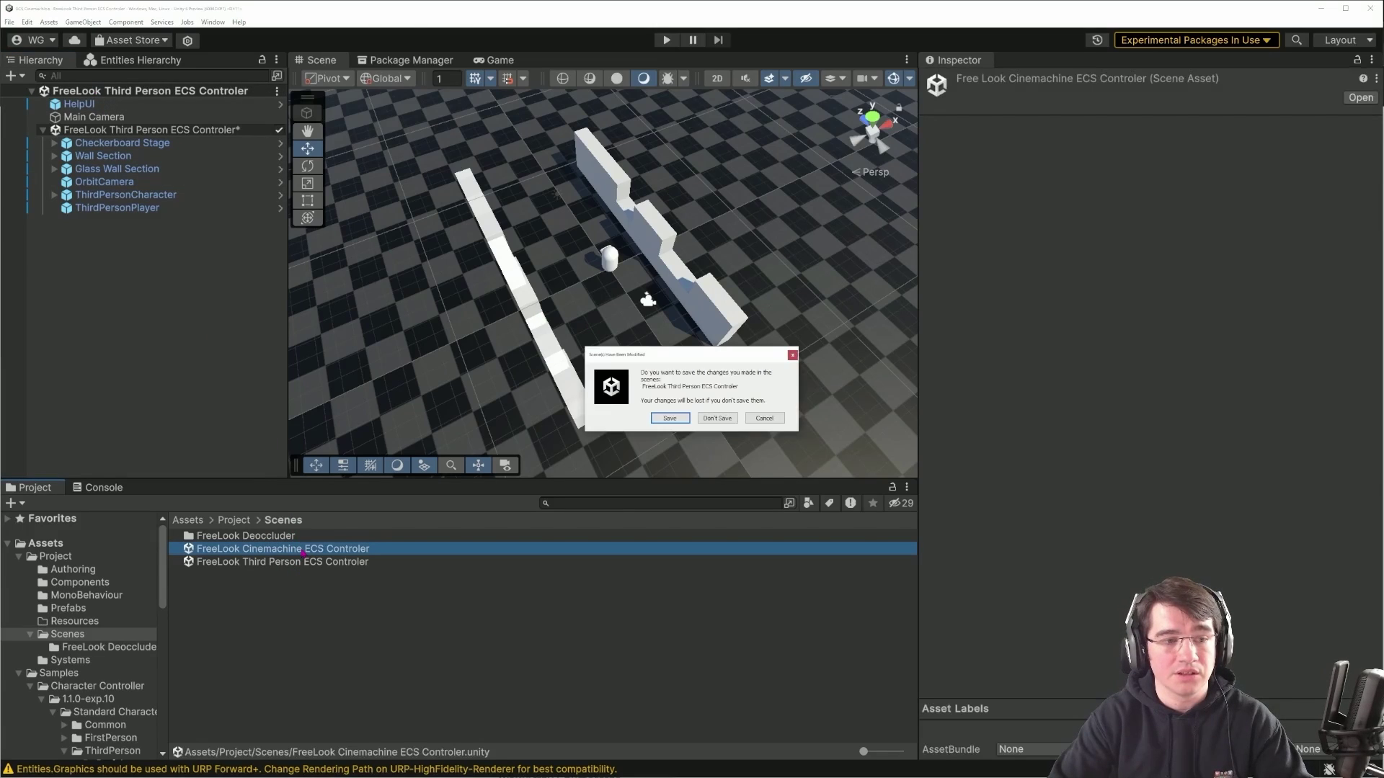
{"action": "left_click", "coordinate": [717, 418]}
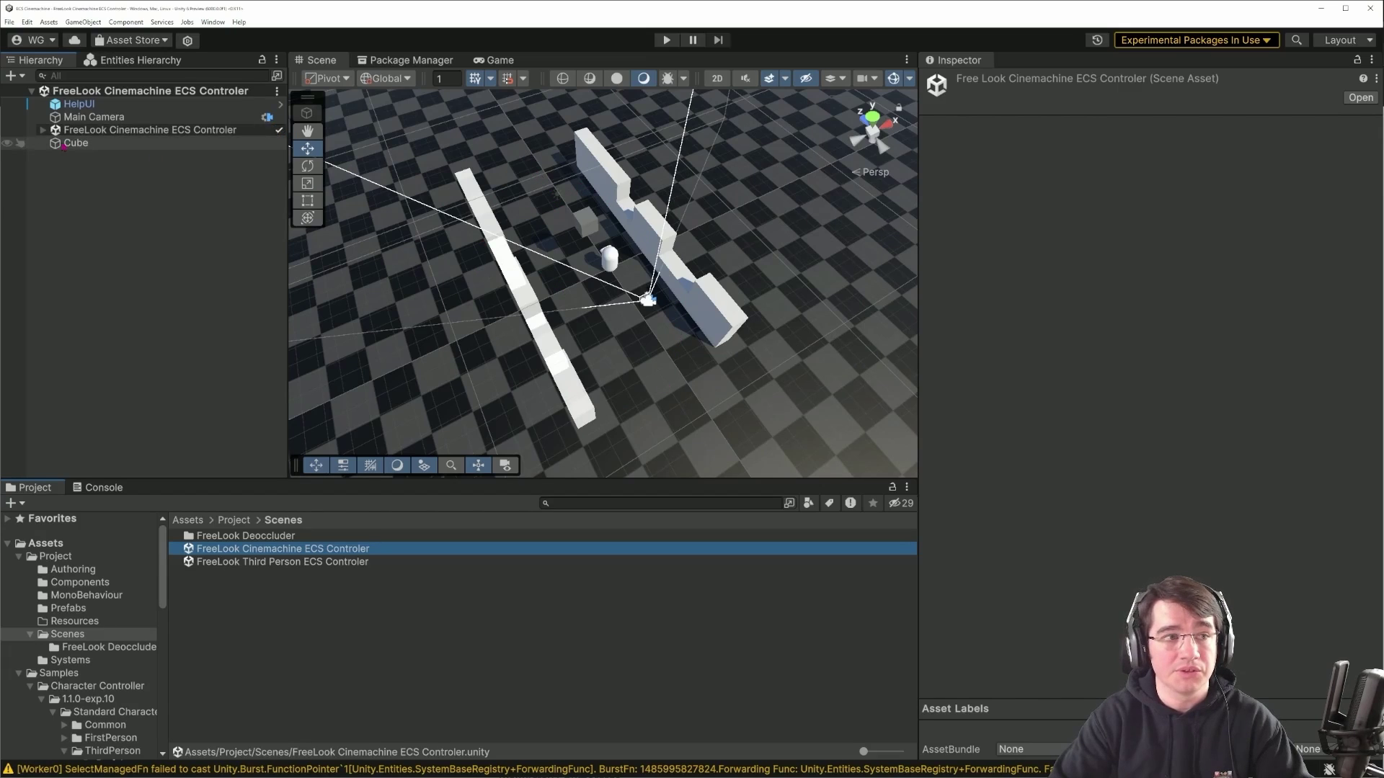
{"action": "left_click", "coordinate": [44, 130]}
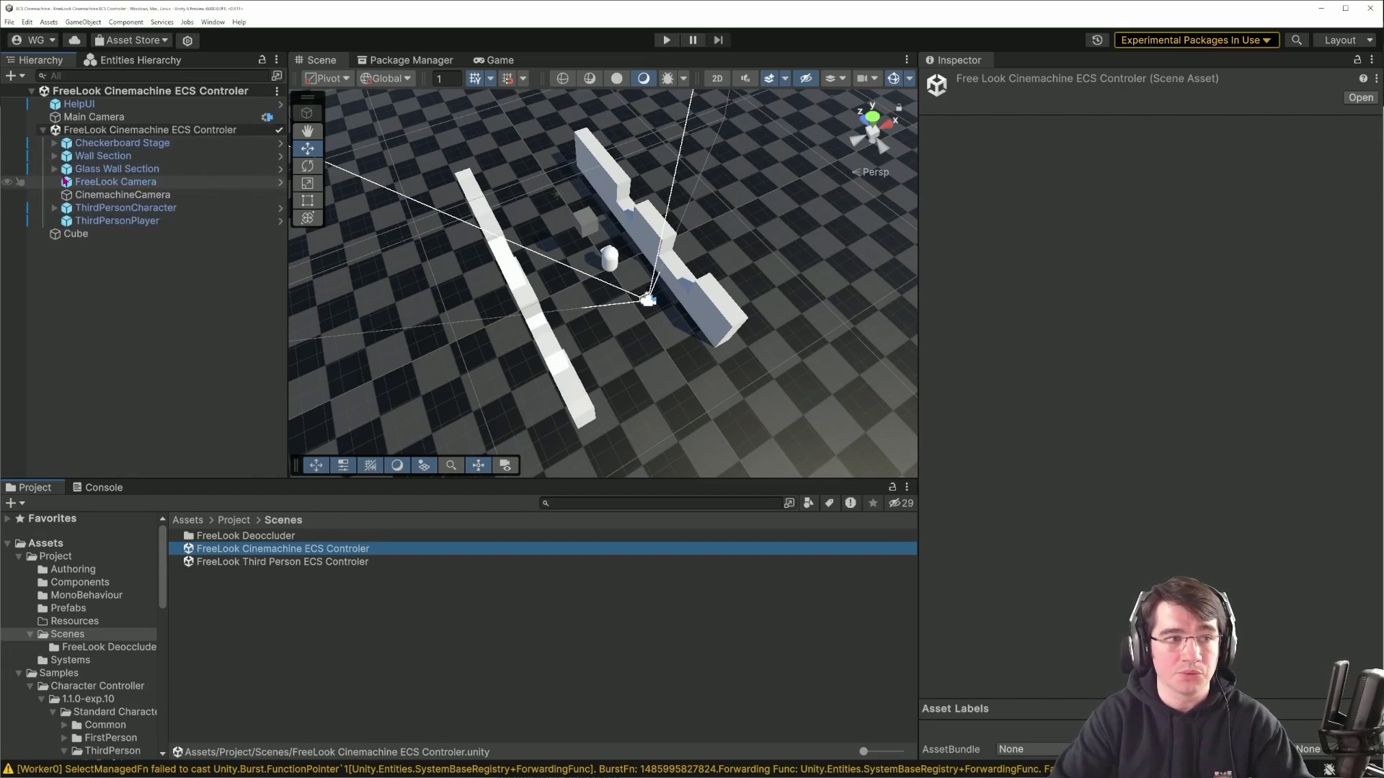
{"action": "left_click", "coordinate": [159, 221]}
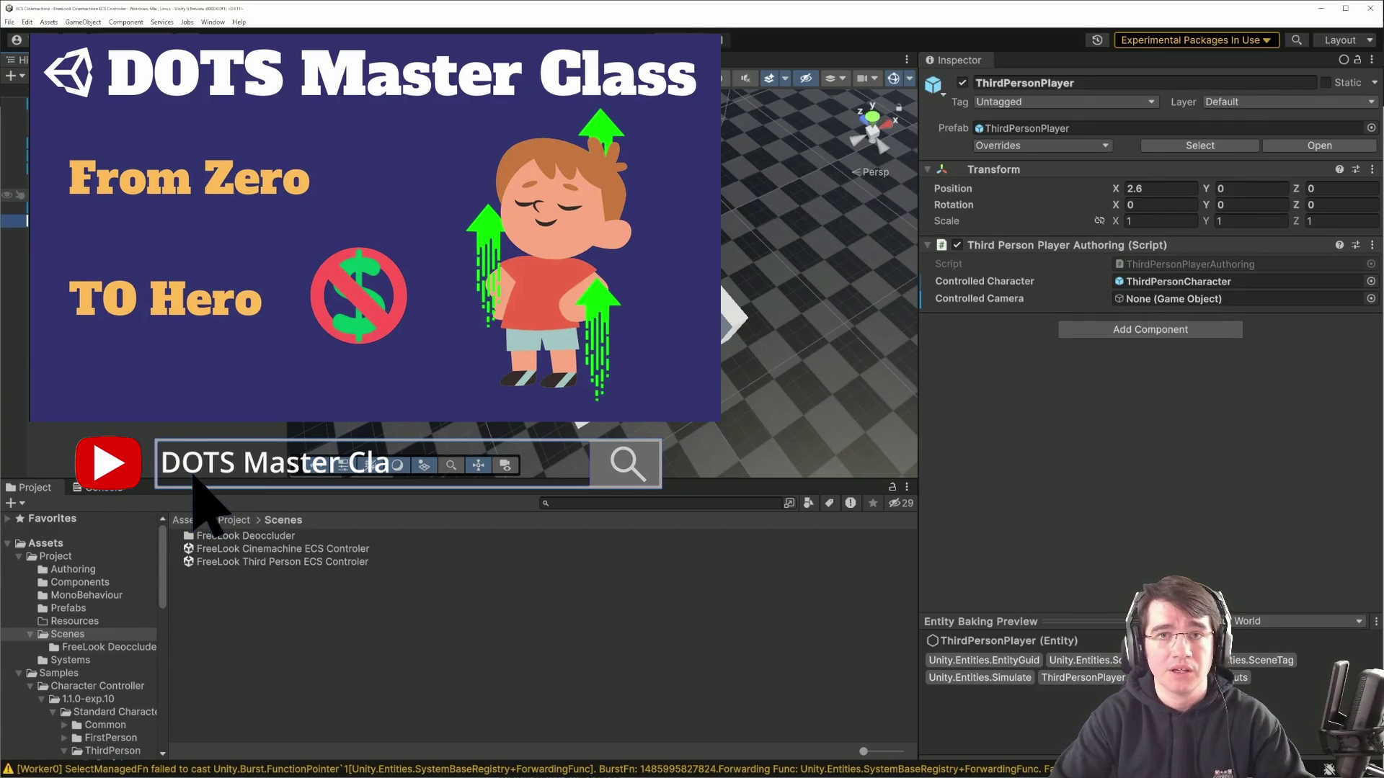
{"action": "left_click", "coordinate": [94, 196]}
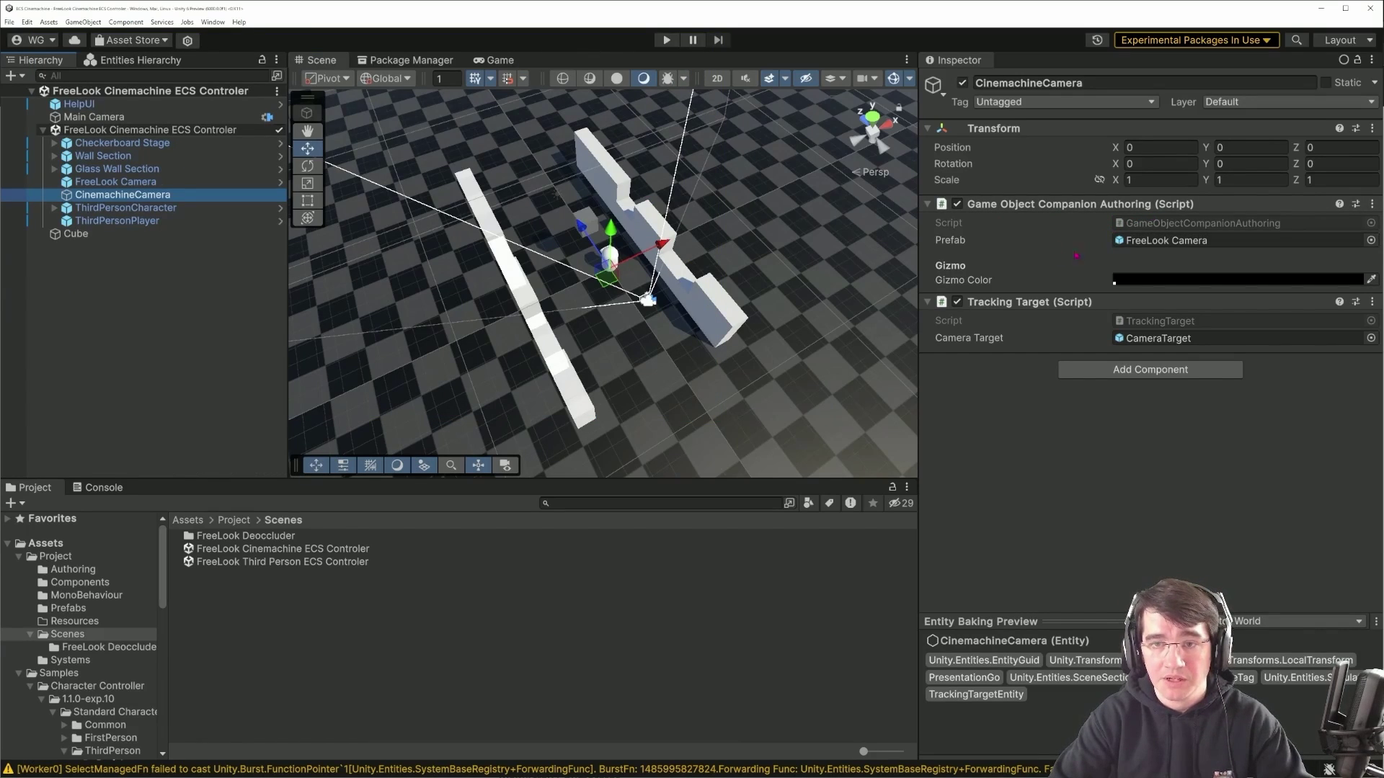
Step: Open the FreeLook Camera prefab, review Orbital Follow and Rotation Composer, then exit back to the scene
{"action": "double_click", "coordinate": [1168, 241]}
{"action": "left_click", "coordinate": [94, 111]}
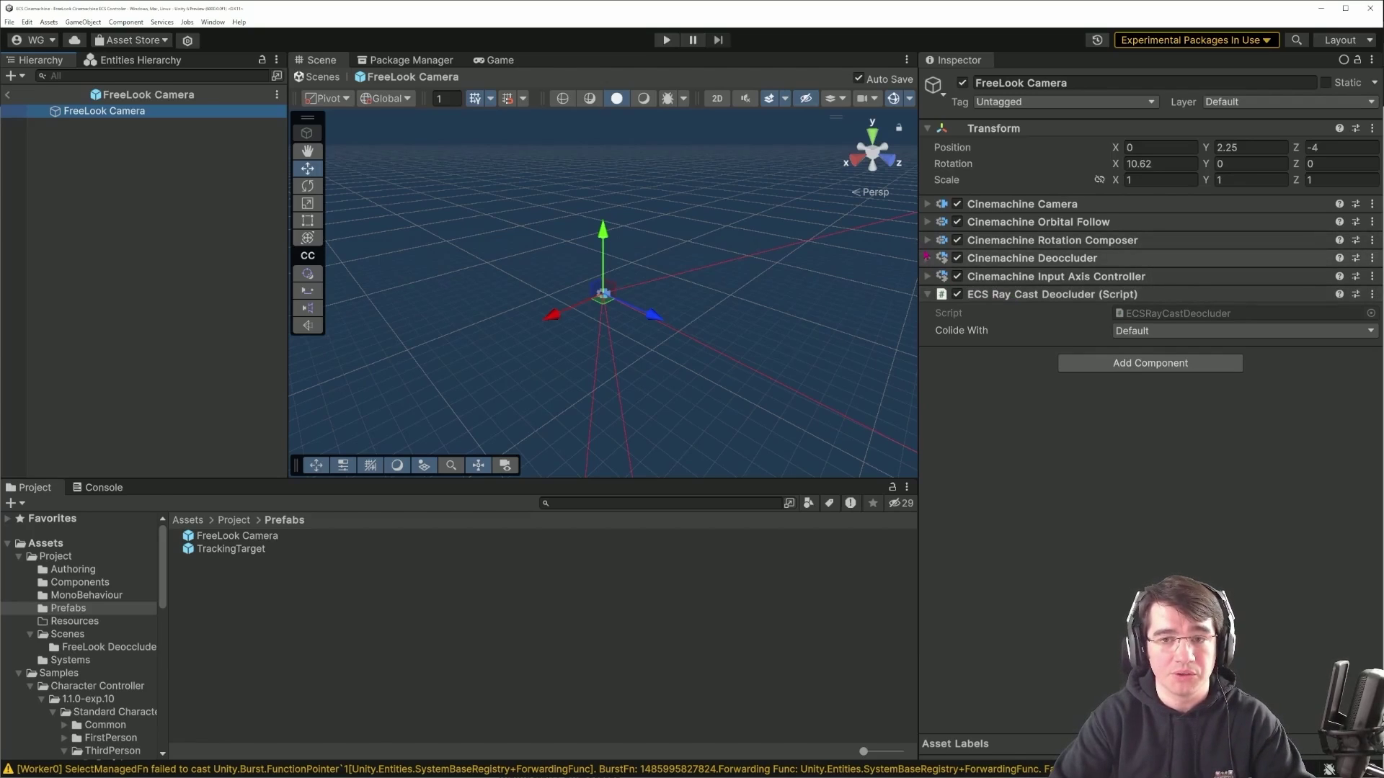
{"action": "left_click", "coordinate": [1088, 223]}
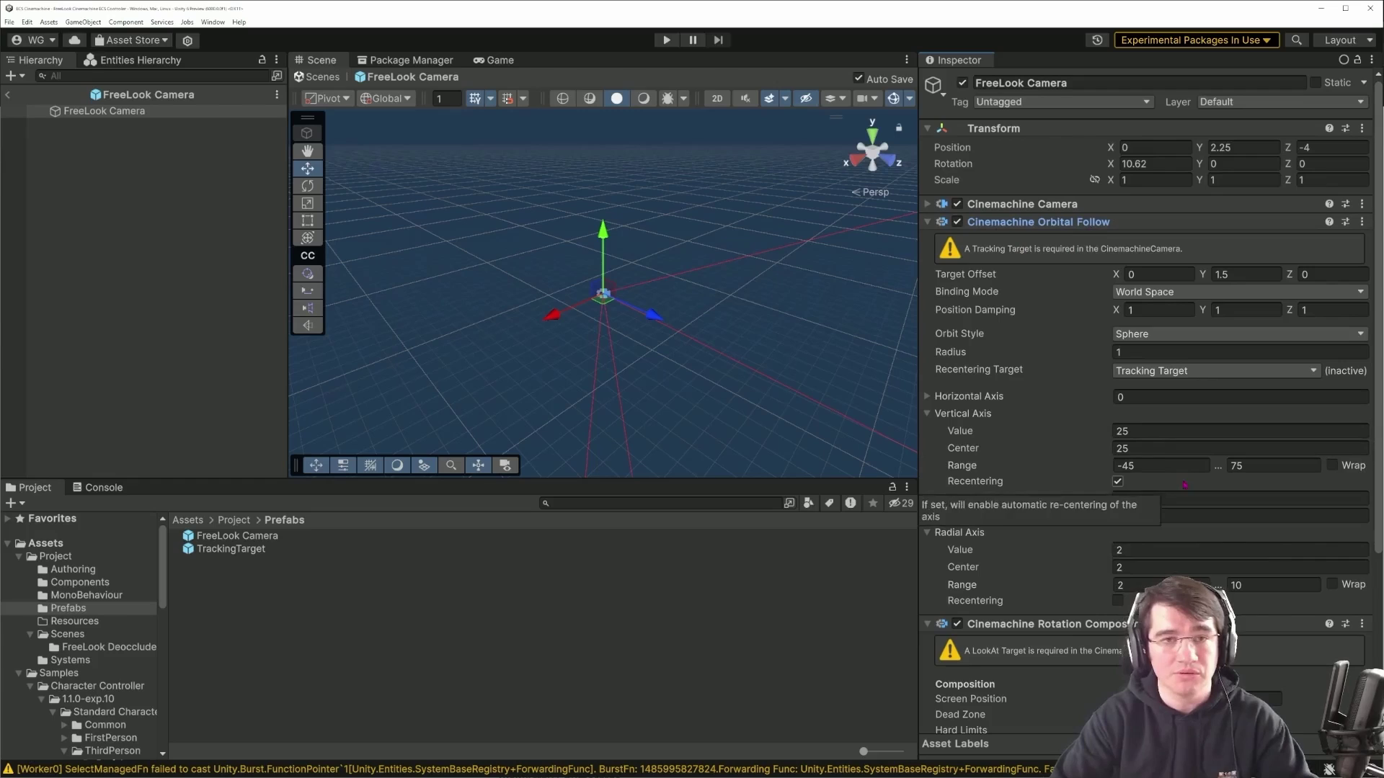
{"action": "left_click", "coordinate": [929, 224]}
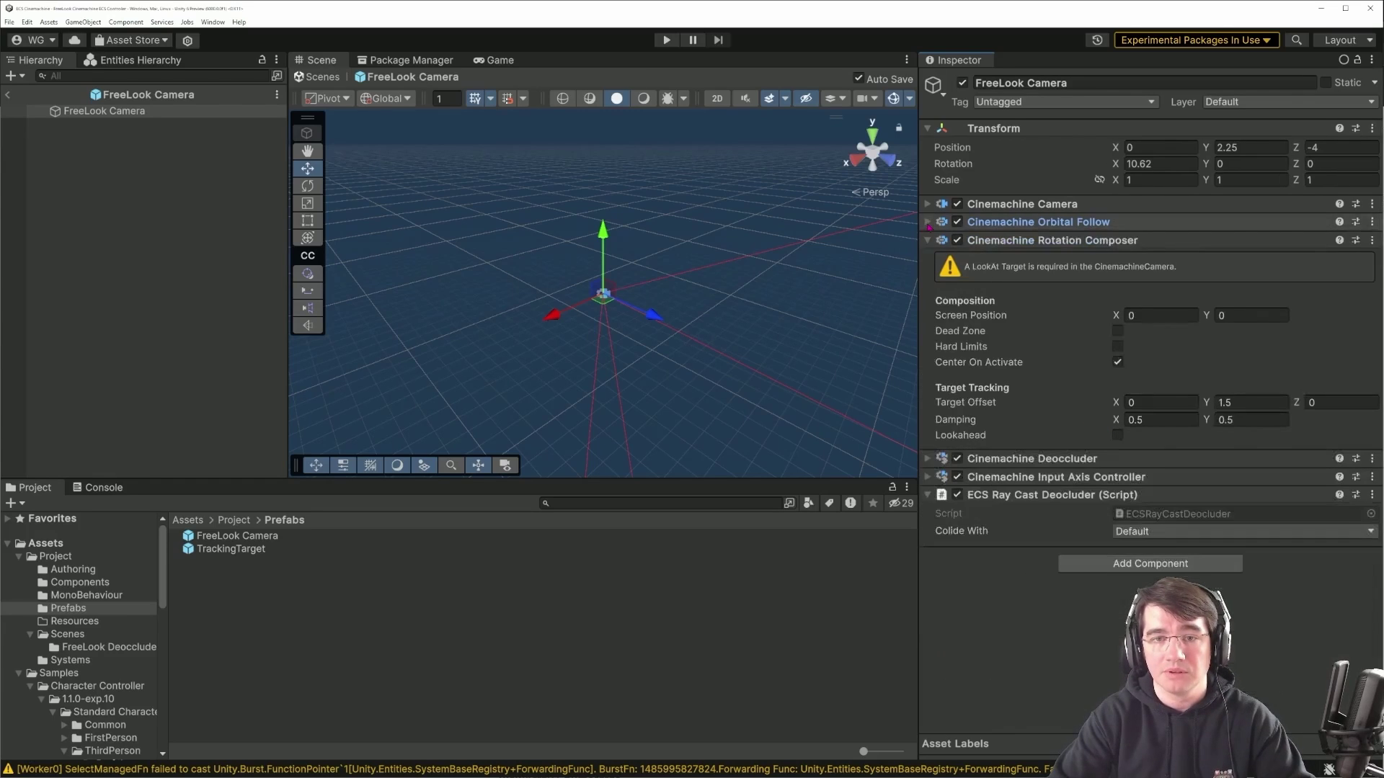
{"action": "left_click", "coordinate": [928, 240]}
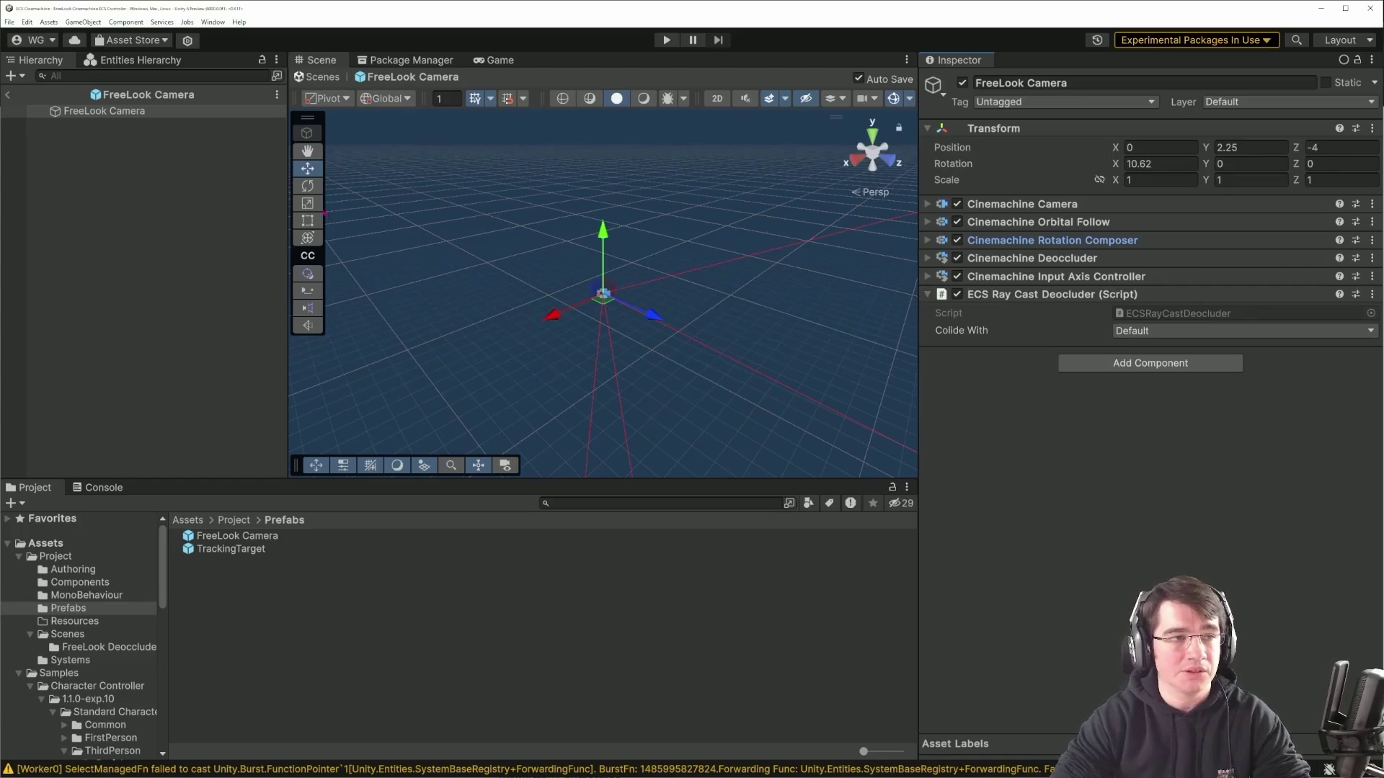
{"action": "left_click", "coordinate": [7, 95]}
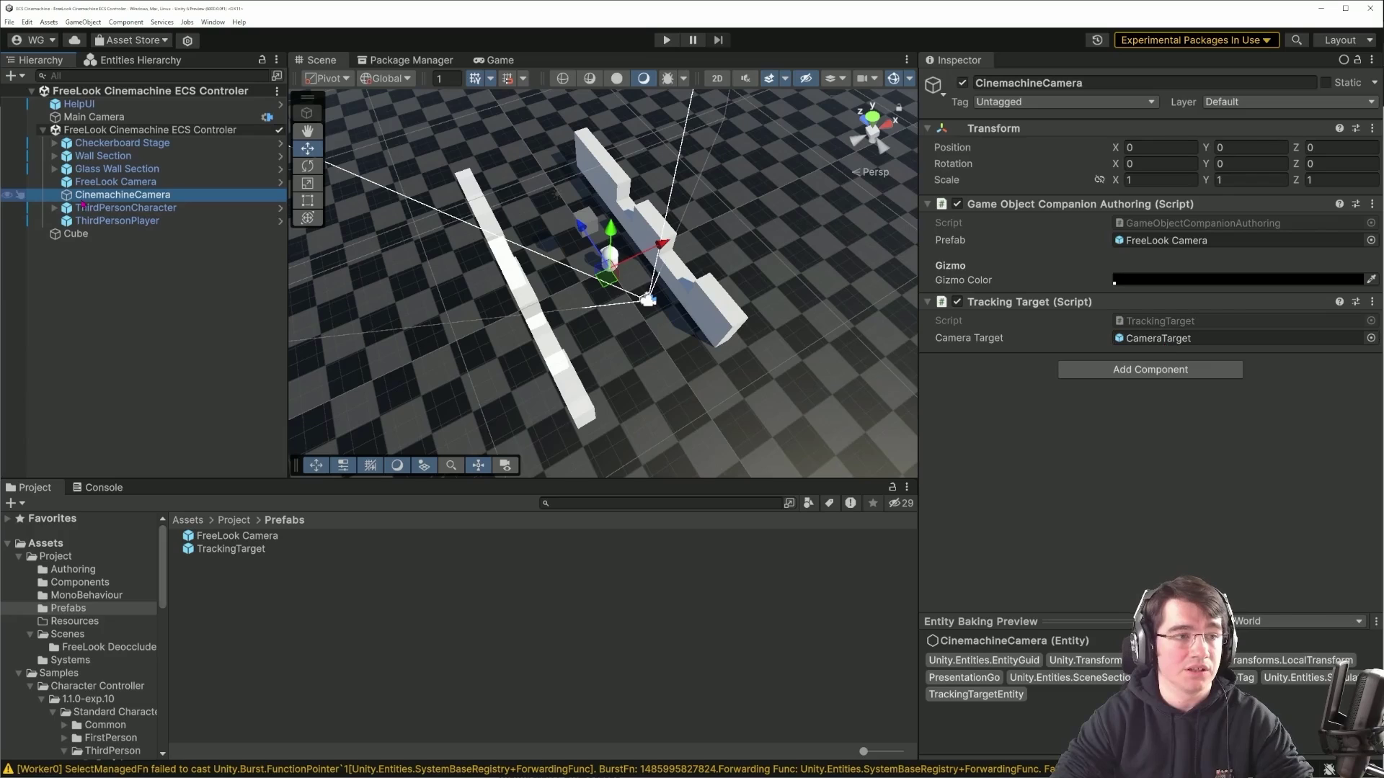
Step: Expand ThirdPersonCharacter and select its CameraTarget child
{"action": "left_click", "coordinate": [52, 209]}
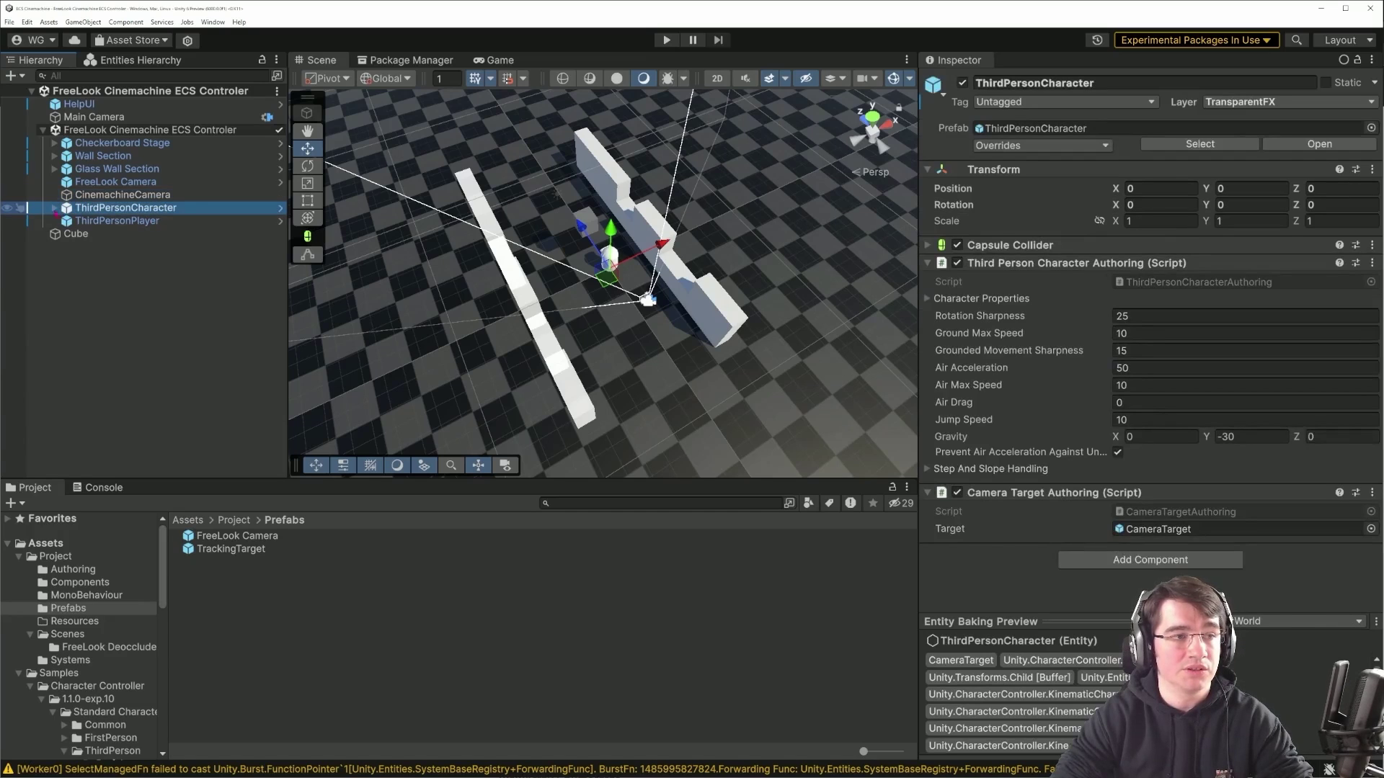
{"action": "left_click", "coordinate": [54, 208]}
{"action": "left_click", "coordinate": [105, 235]}
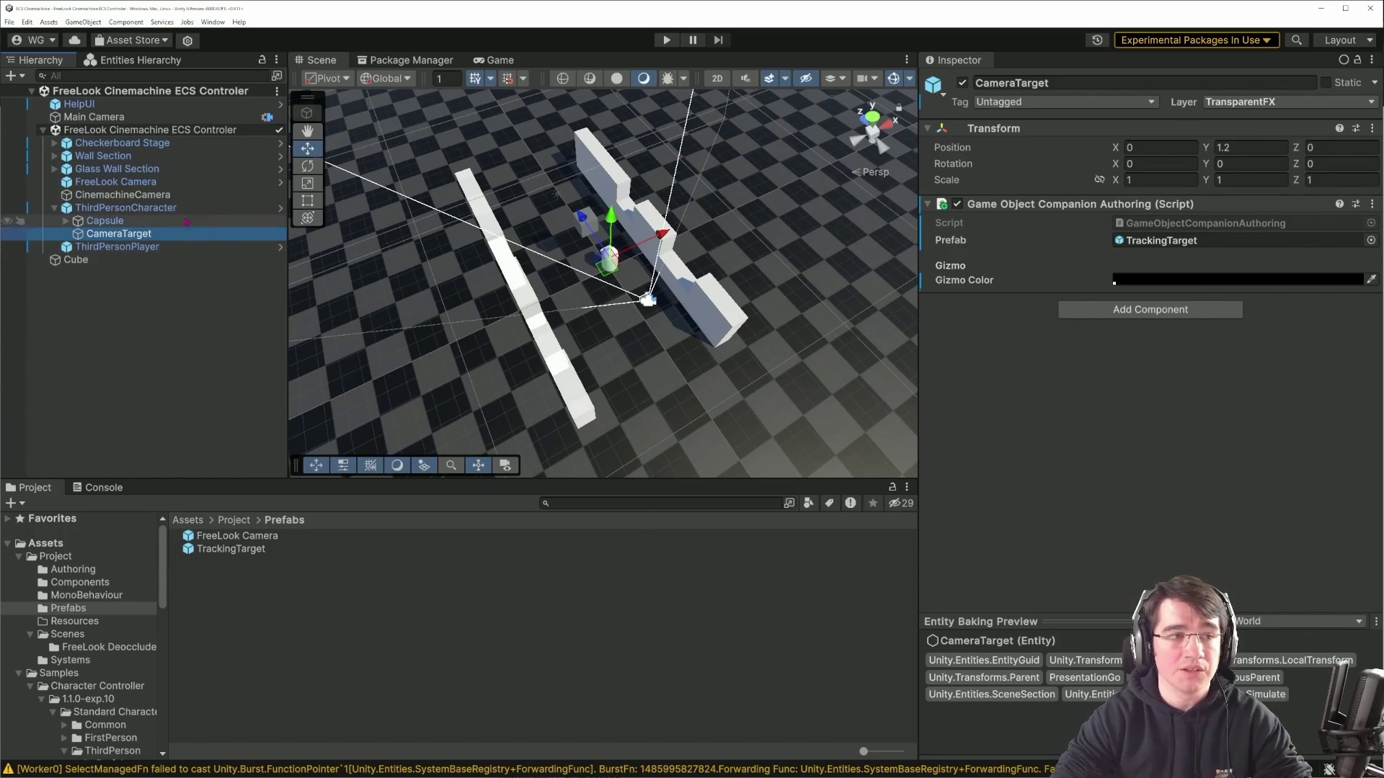
Step: Open the FreeLook Camera prefab's TrackingTarget.cs script in the code editor
{"action": "left_click", "coordinate": [151, 197]}
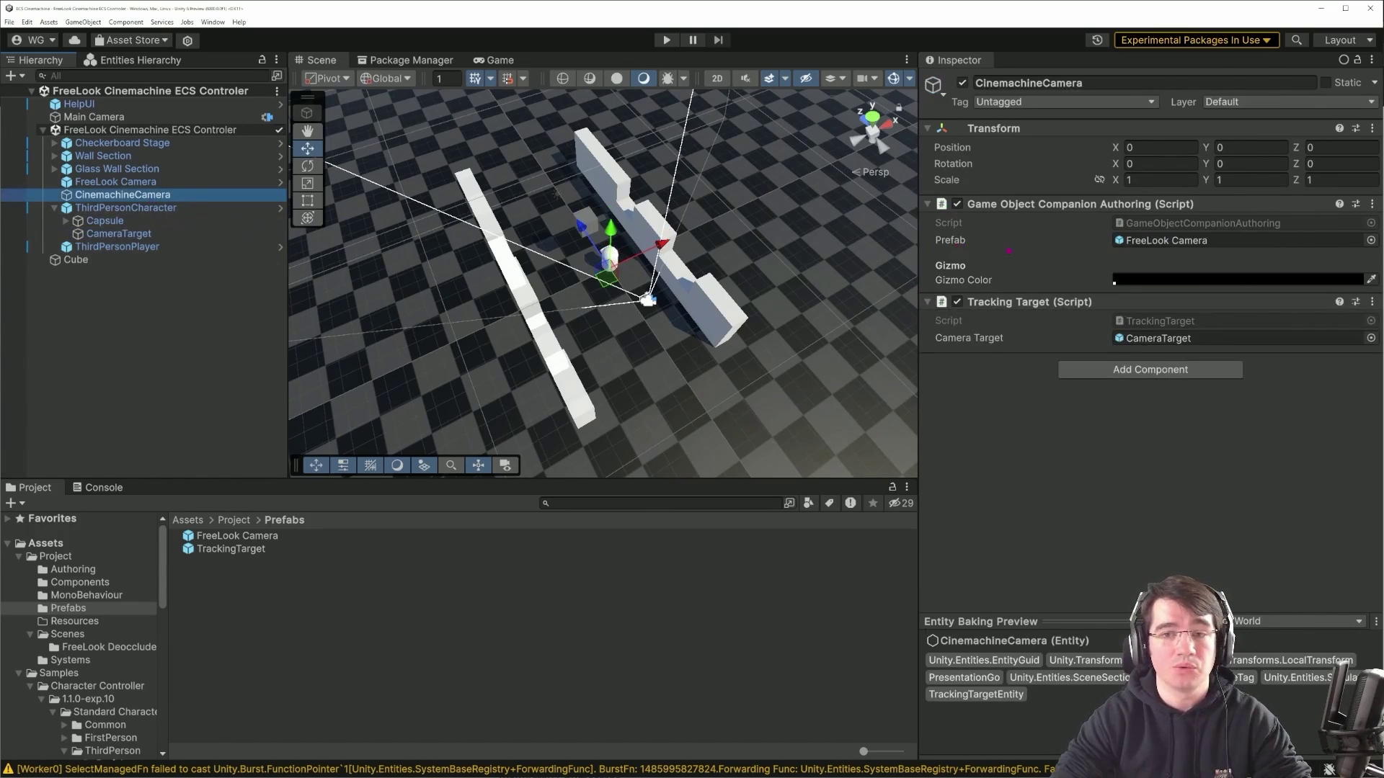
{"action": "double_click", "coordinate": [1168, 240]}
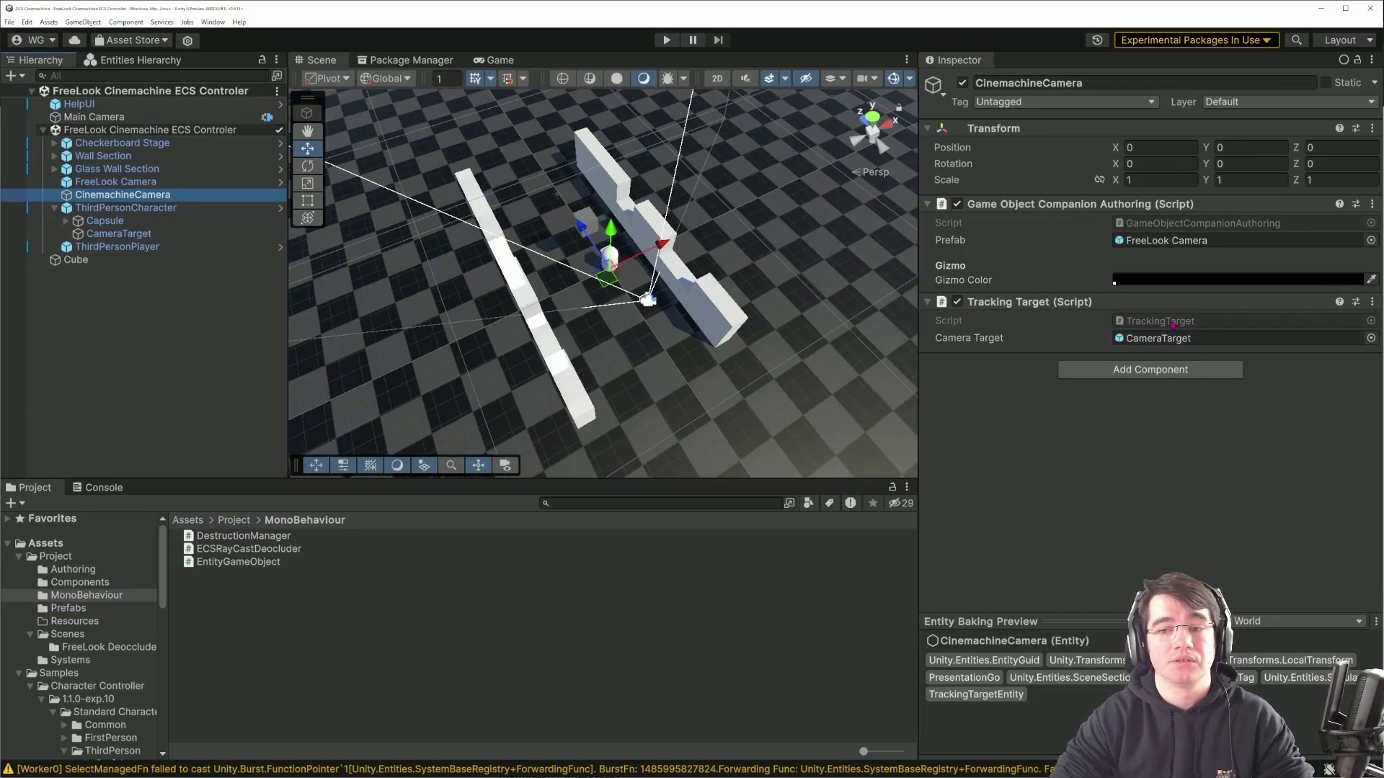
{"action": "left_click", "coordinate": [1161, 321]}
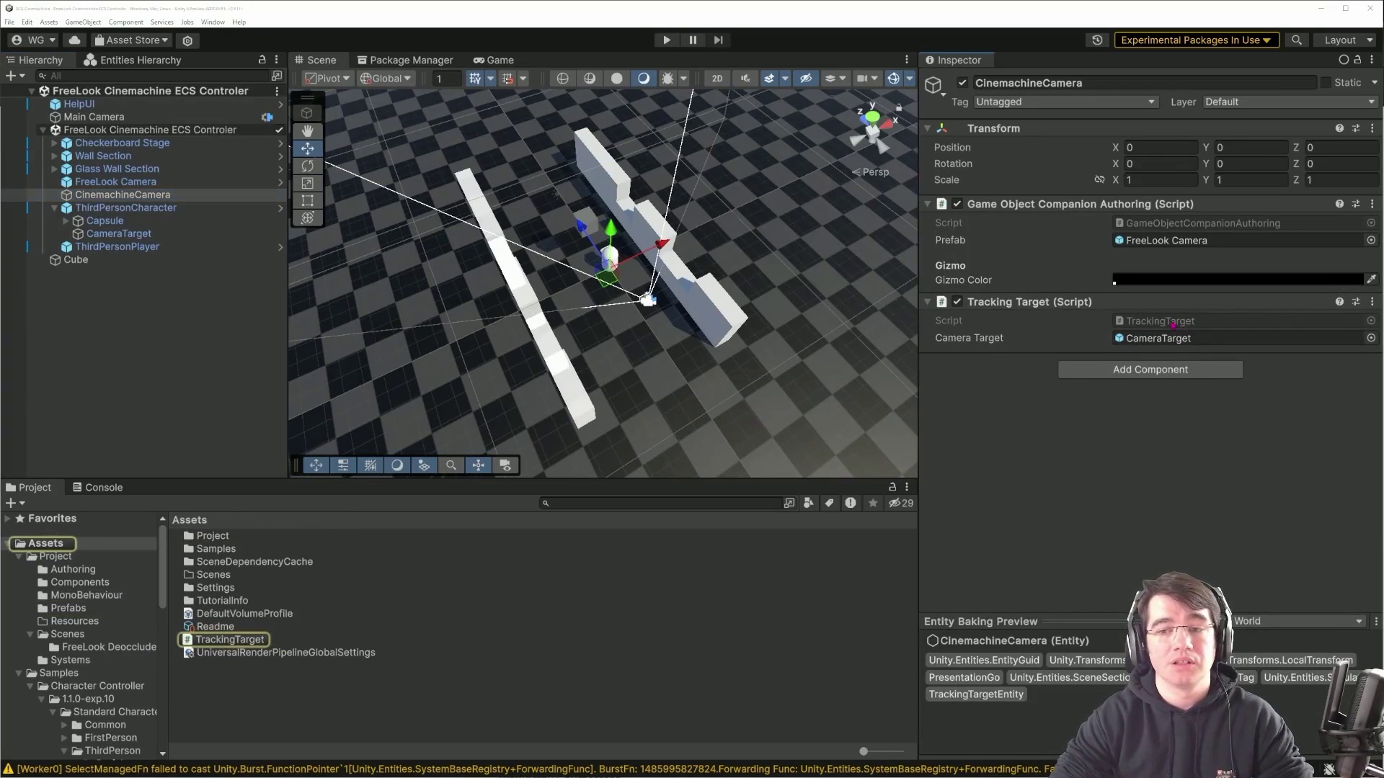
{"action": "left_click_drag", "start_coordinate": [920, 1], "coordinate": [761, 1]}
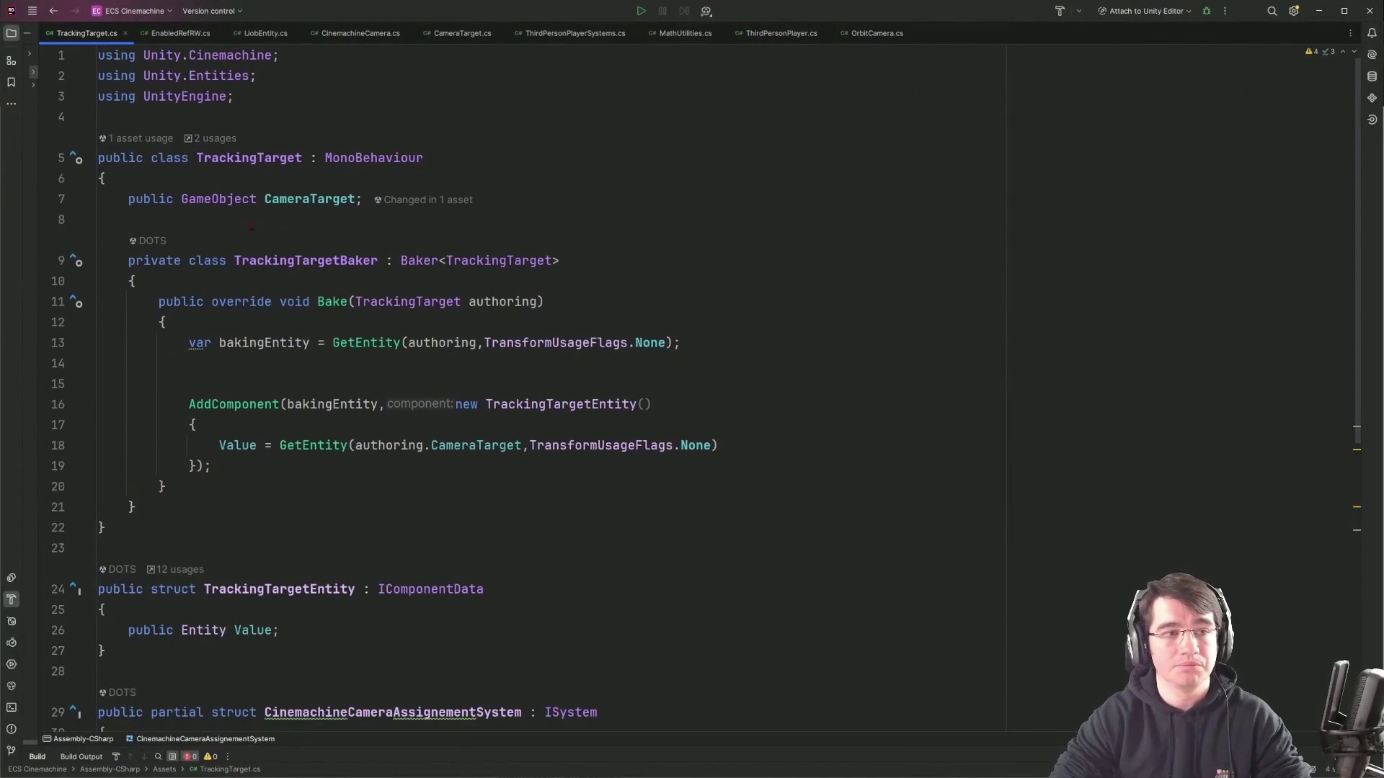
Step: Highlight the CameraTarget field's usages and select the GetEntity call on line 13, then minimize Rider
{"action": "left_click", "coordinate": [318, 199]}
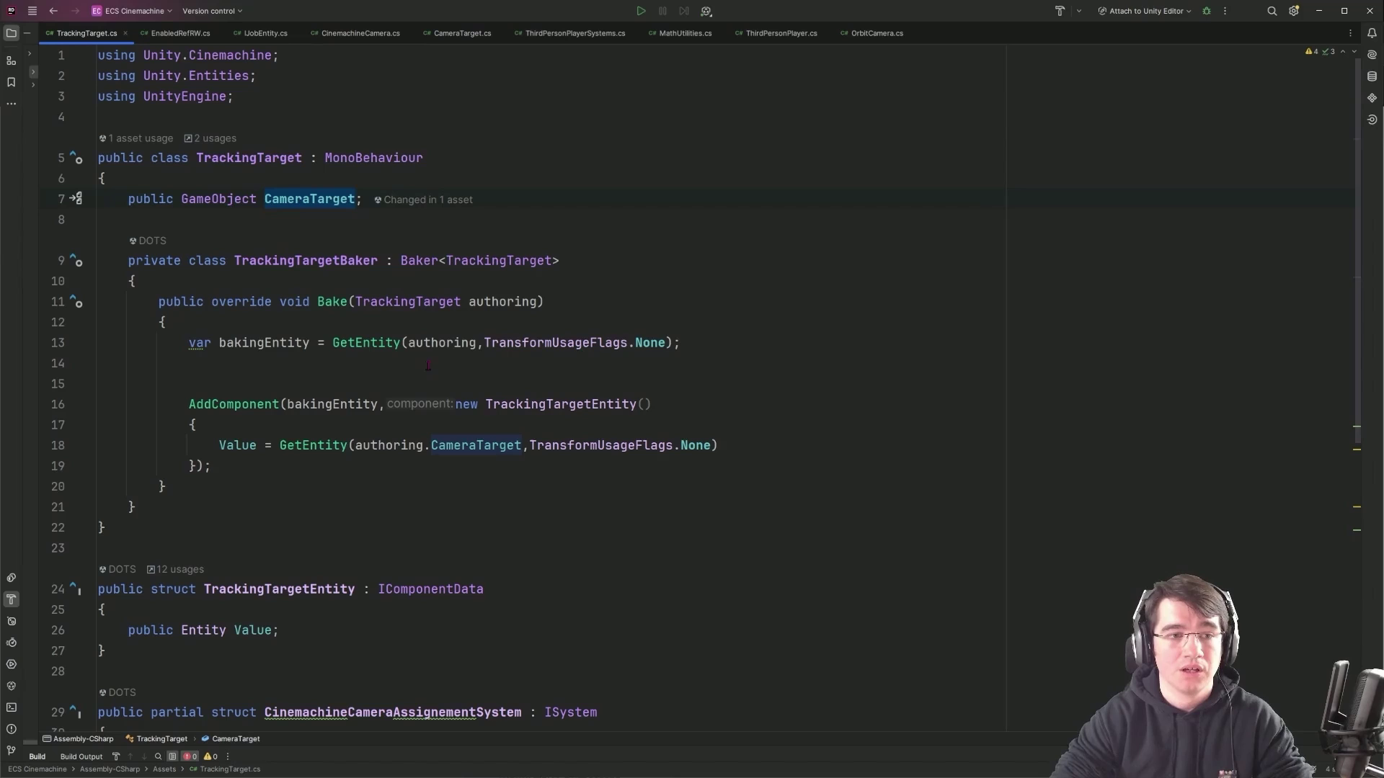
{"action": "left_click_drag", "start_coordinate": [680, 343], "coordinate": [326, 343]}
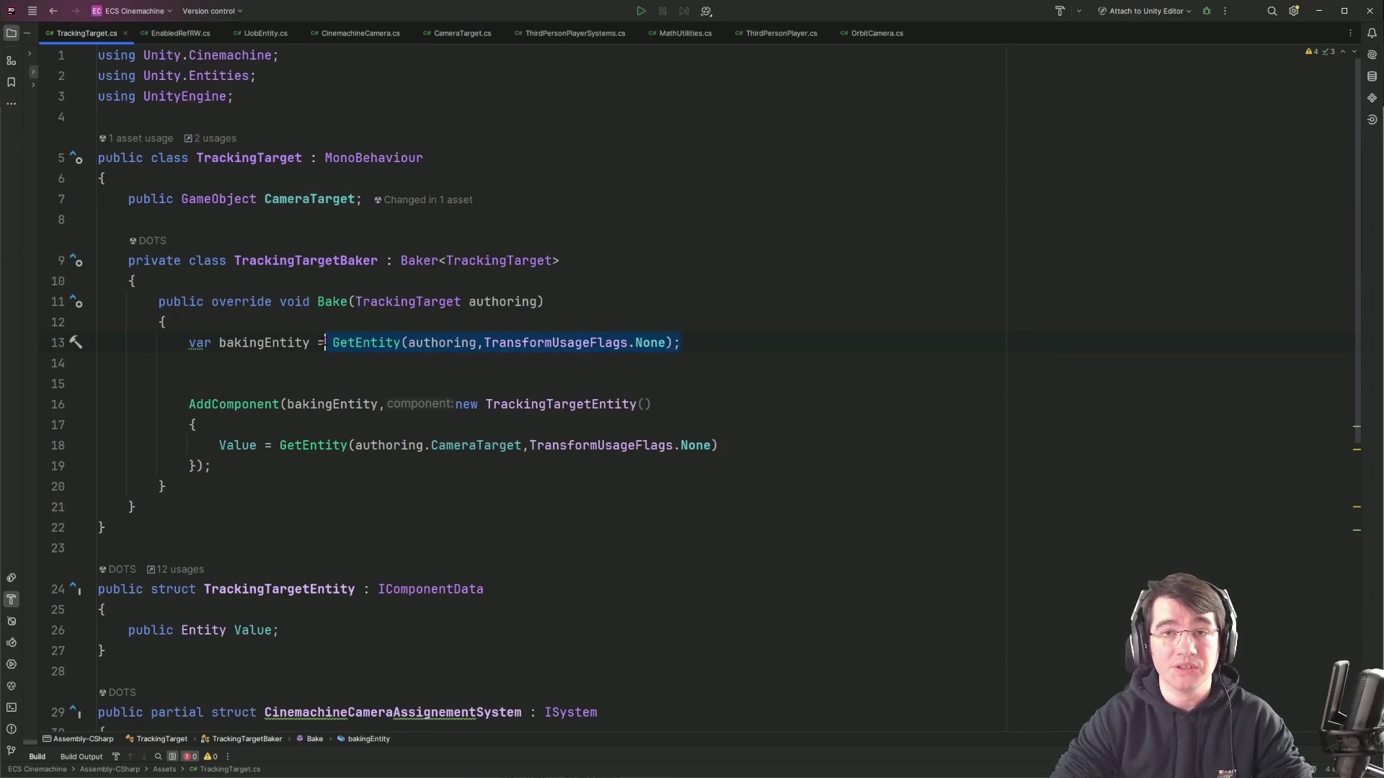
{"action": "left_click", "coordinate": [1320, 11]}
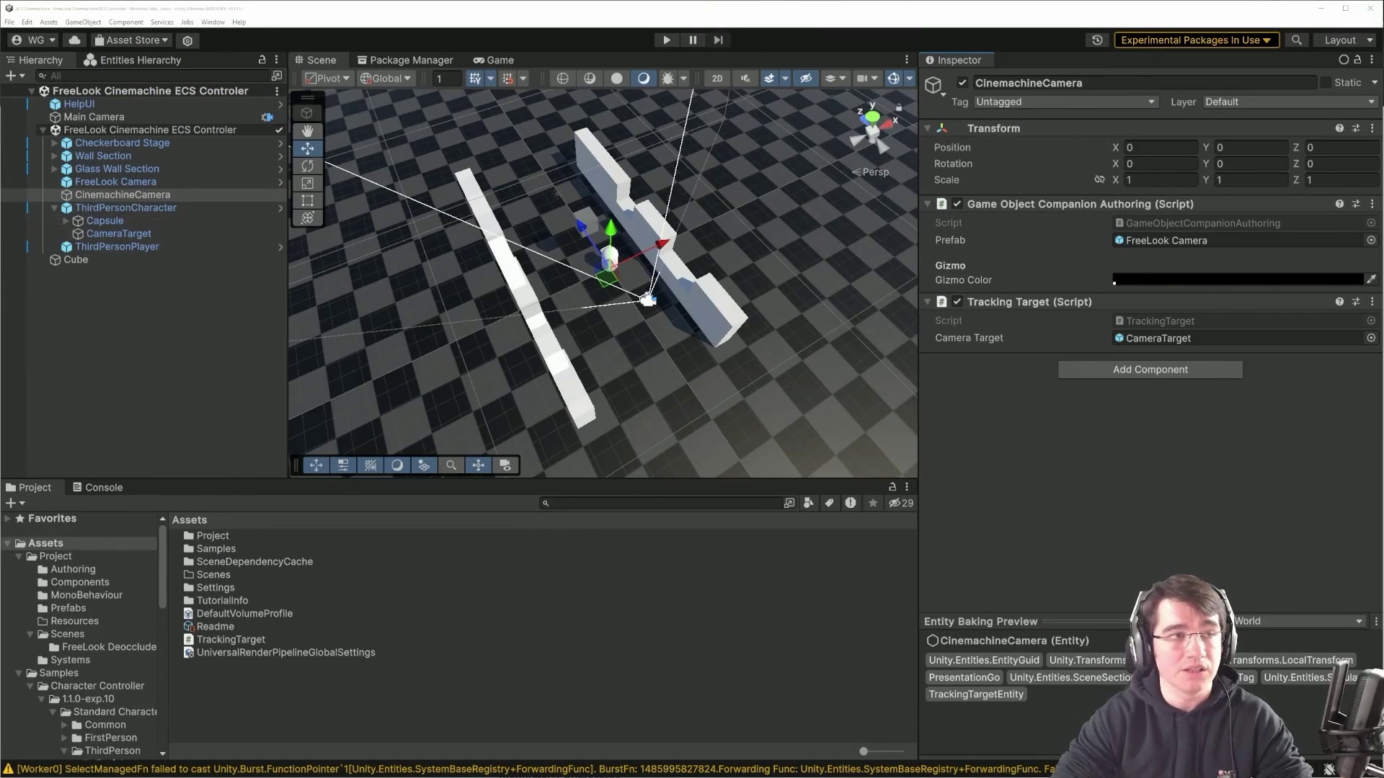
Step: Back in the code, select TrackingTargetEntity on line 16 and the CinemachineCameraAssignementSystem name
{"action": "key", "text": "alt+Tab"}
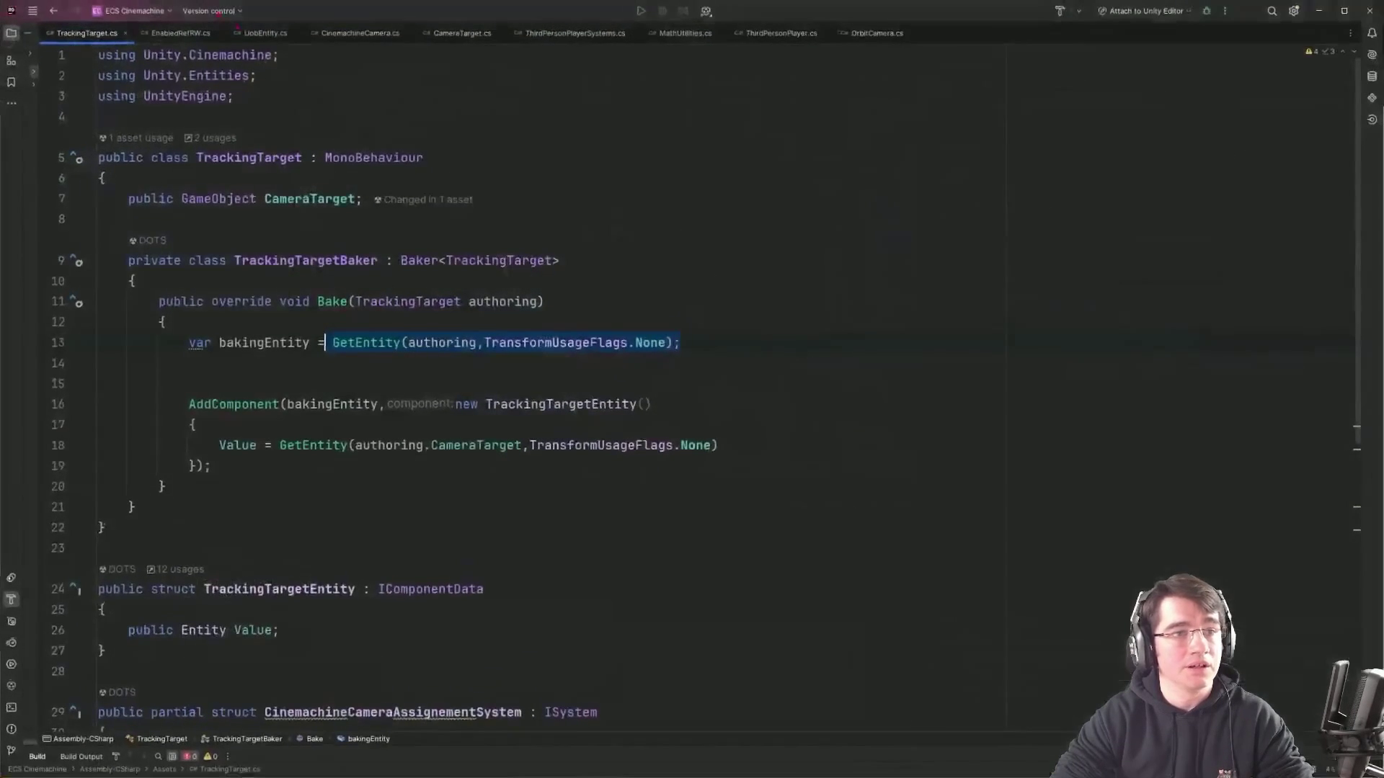
{"action": "double_click", "coordinate": [542, 405]}
{"action": "scroll", "coordinate": [541, 404], "scroll_direction": "down", "scroll_amount": 5}
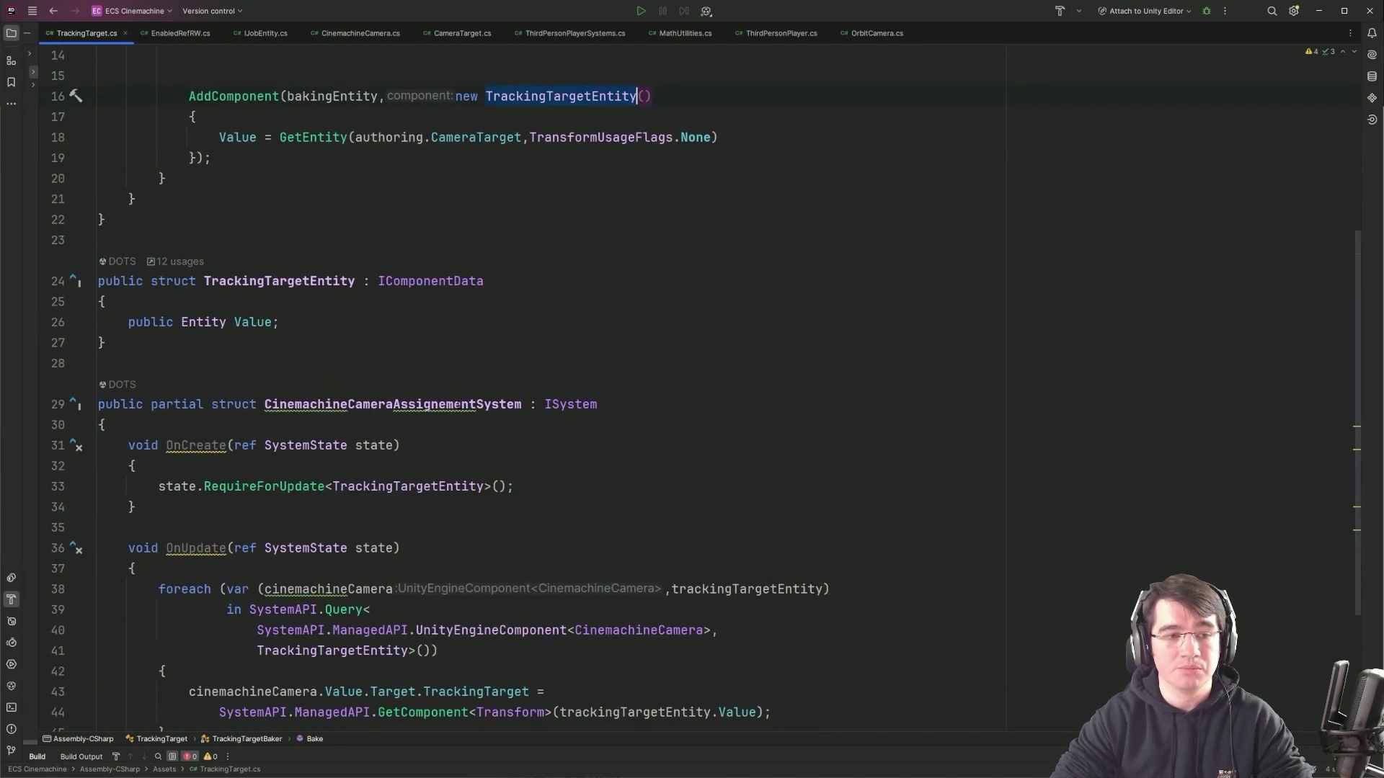
{"action": "double_click", "coordinate": [459, 405]}
{"action": "scroll", "coordinate": [478, 419], "scroll_direction": "down", "scroll_amount": 2}
Step: Select line 33 and the Target.TrackingTarget expression on line 43, then return to Unity
{"action": "left_click", "coordinate": [576, 362]}
{"action": "key", "text": "shift+Home"}
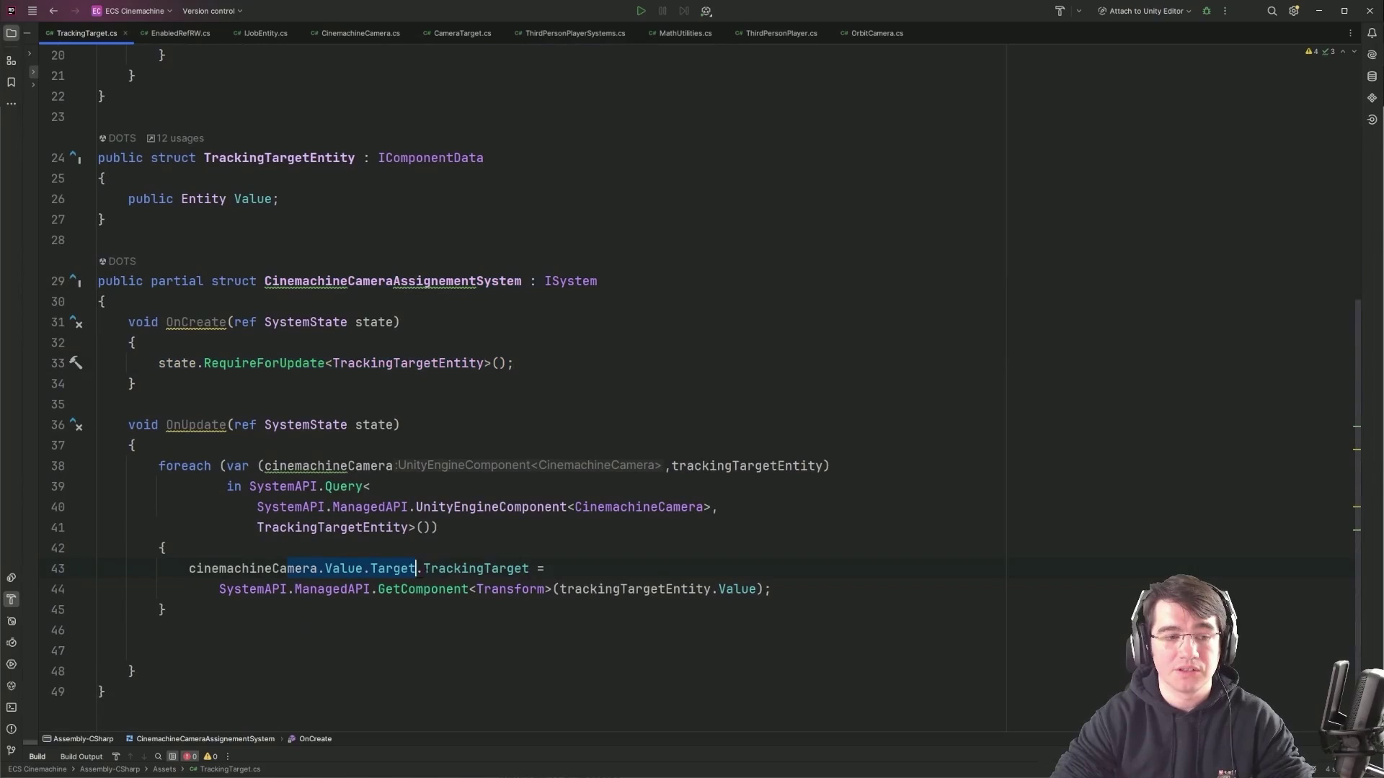
{"action": "left_click_drag", "start_coordinate": [416, 569], "coordinate": [499, 569]}
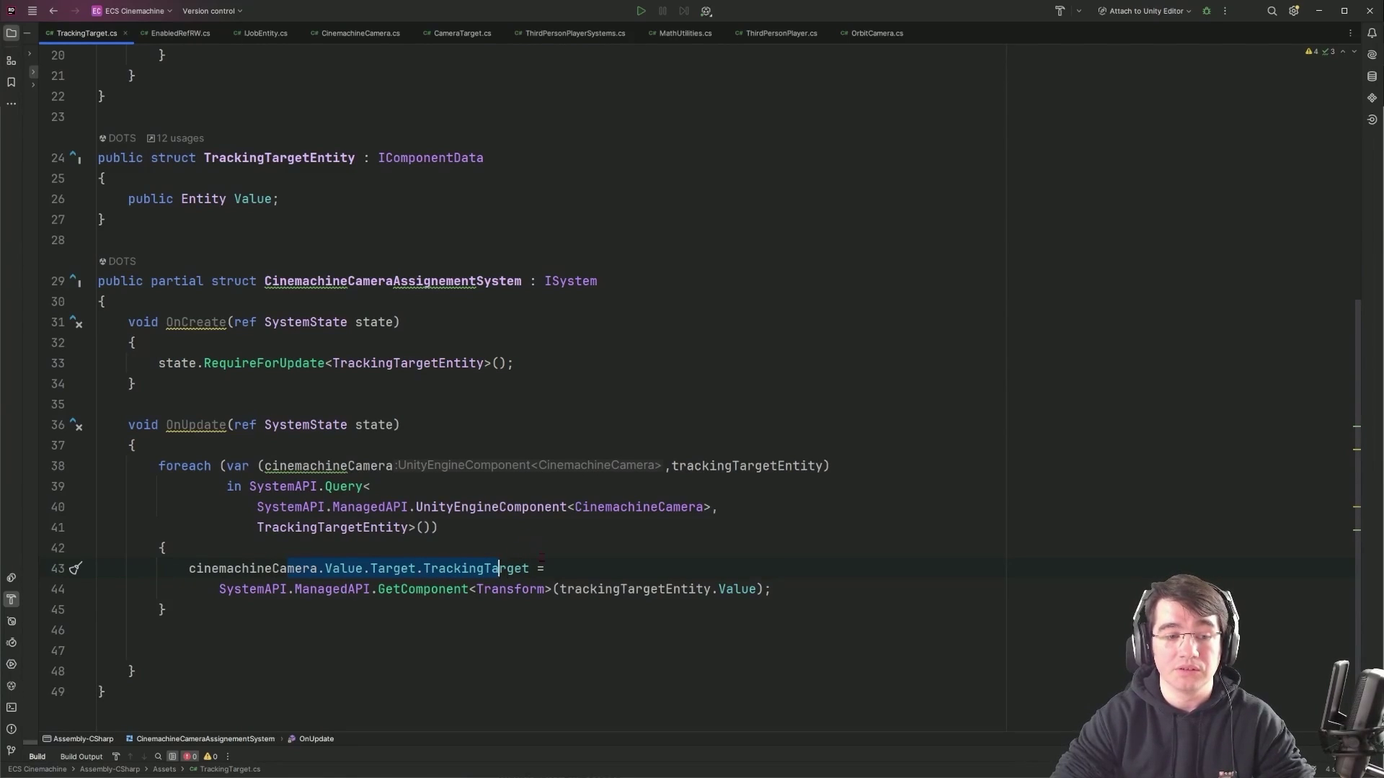
{"action": "left_click", "coordinate": [513, 589]}
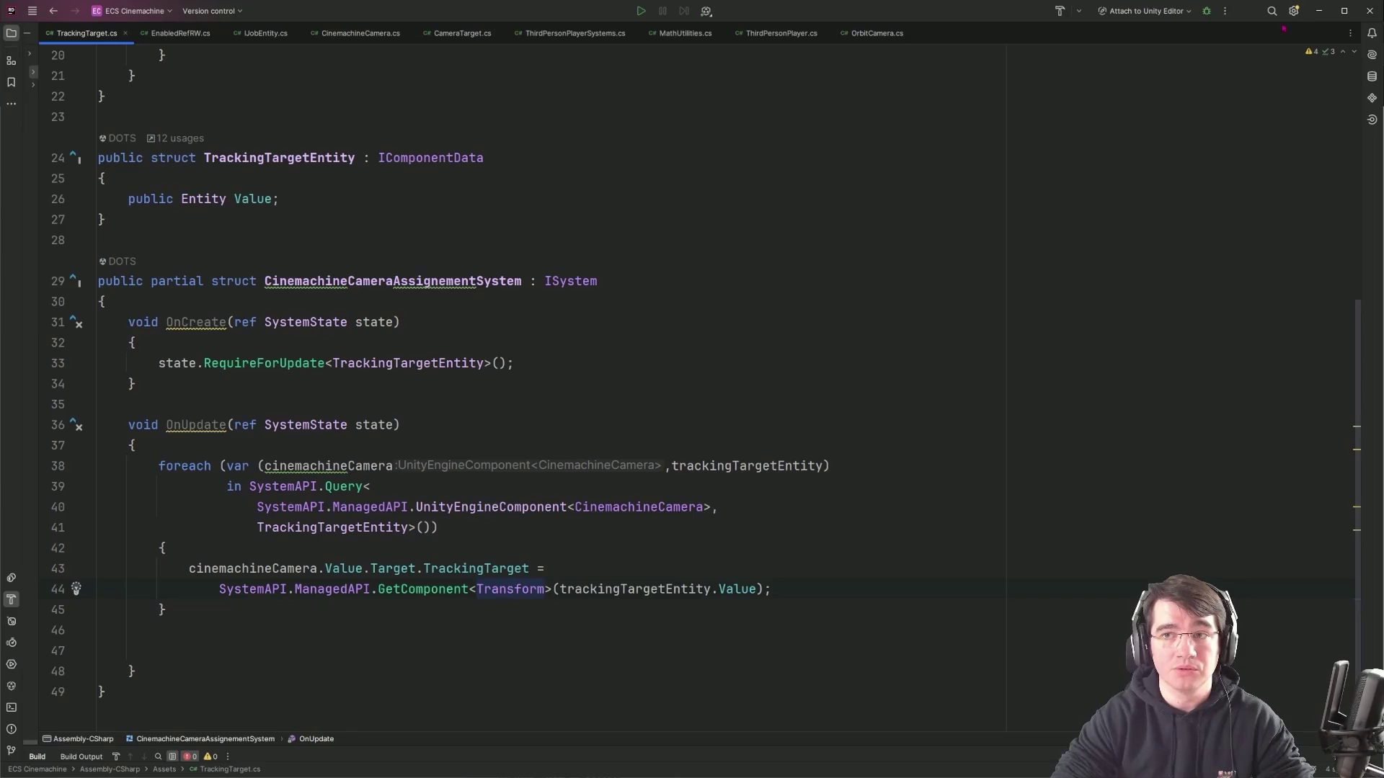
{"action": "left_click", "coordinate": [1318, 11]}
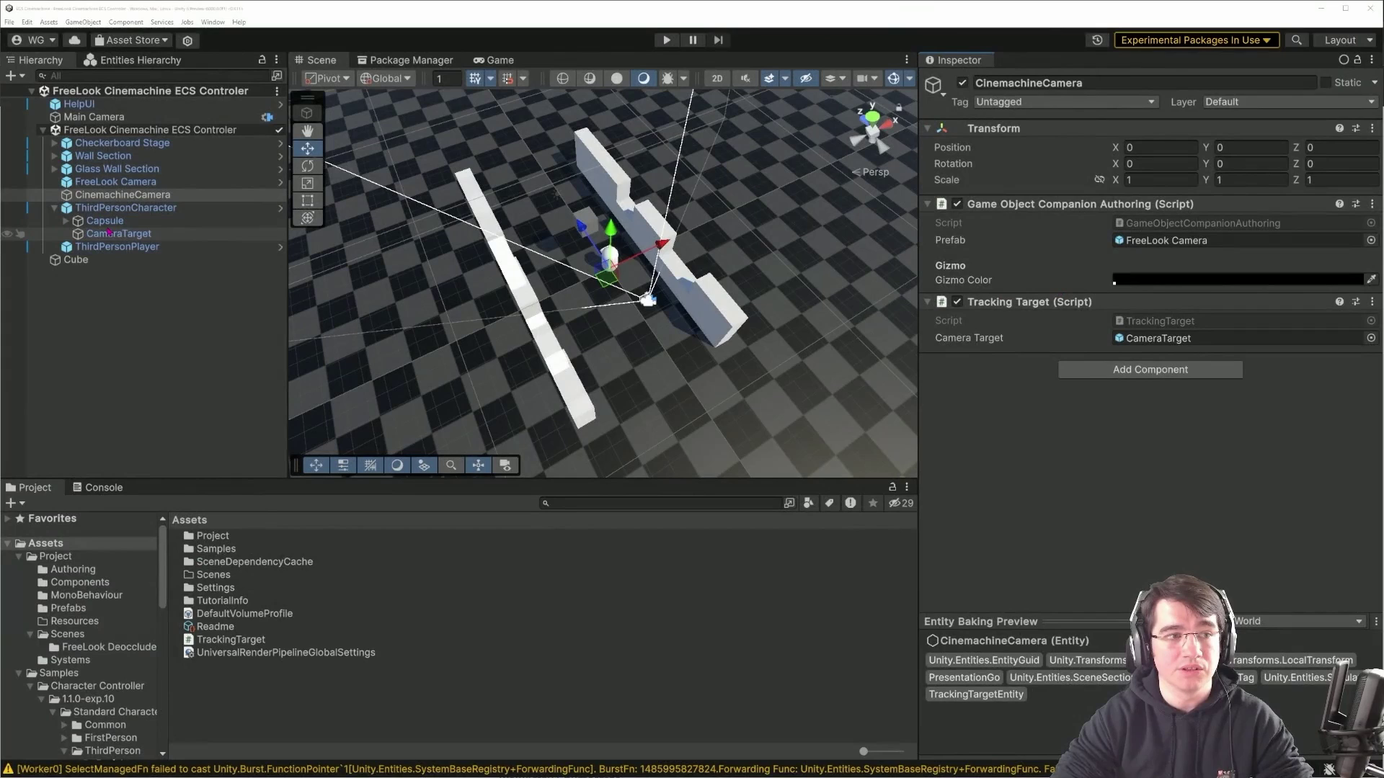
Step: Select CameraTarget and ping its TrackingTarget companion prefab in Assets/Project/Prefabs
{"action": "left_click", "coordinate": [112, 233]}
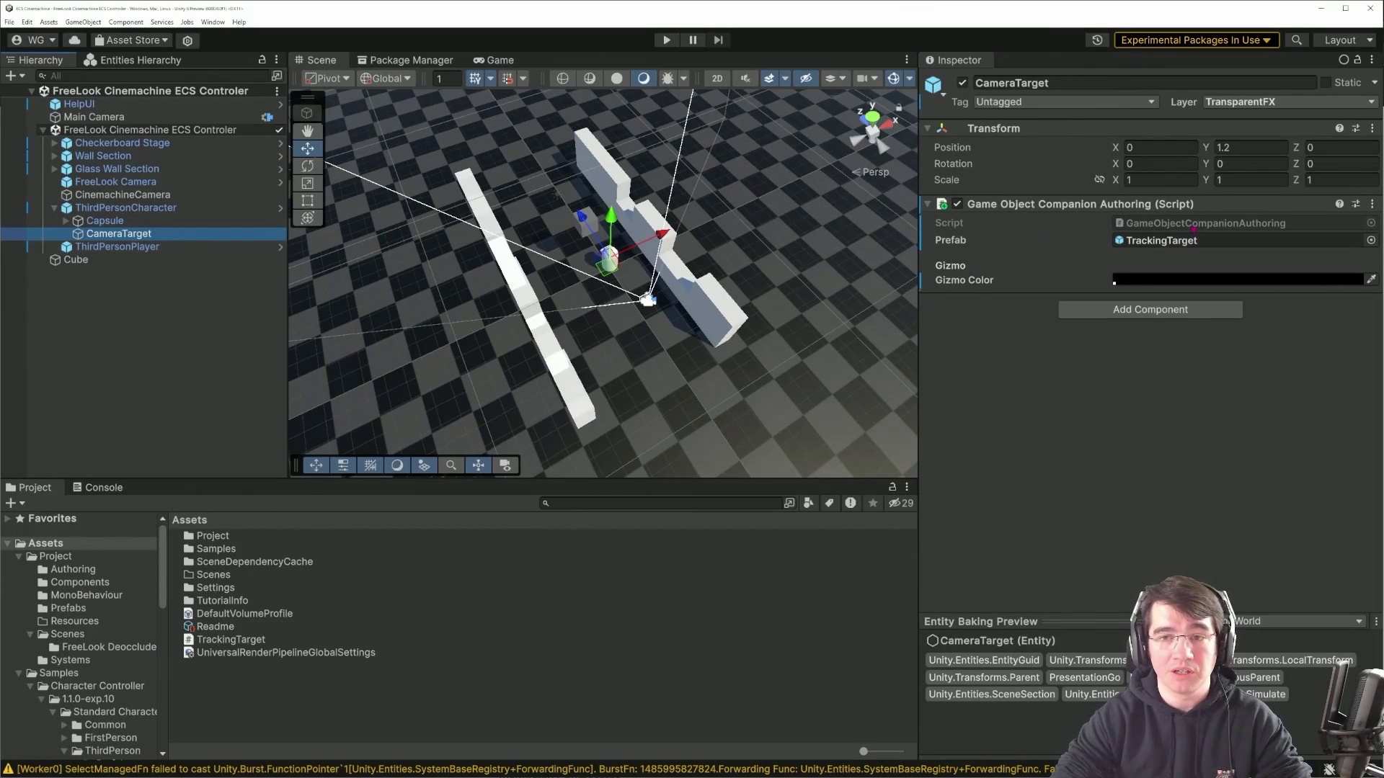
{"action": "left_click", "coordinate": [1163, 242]}
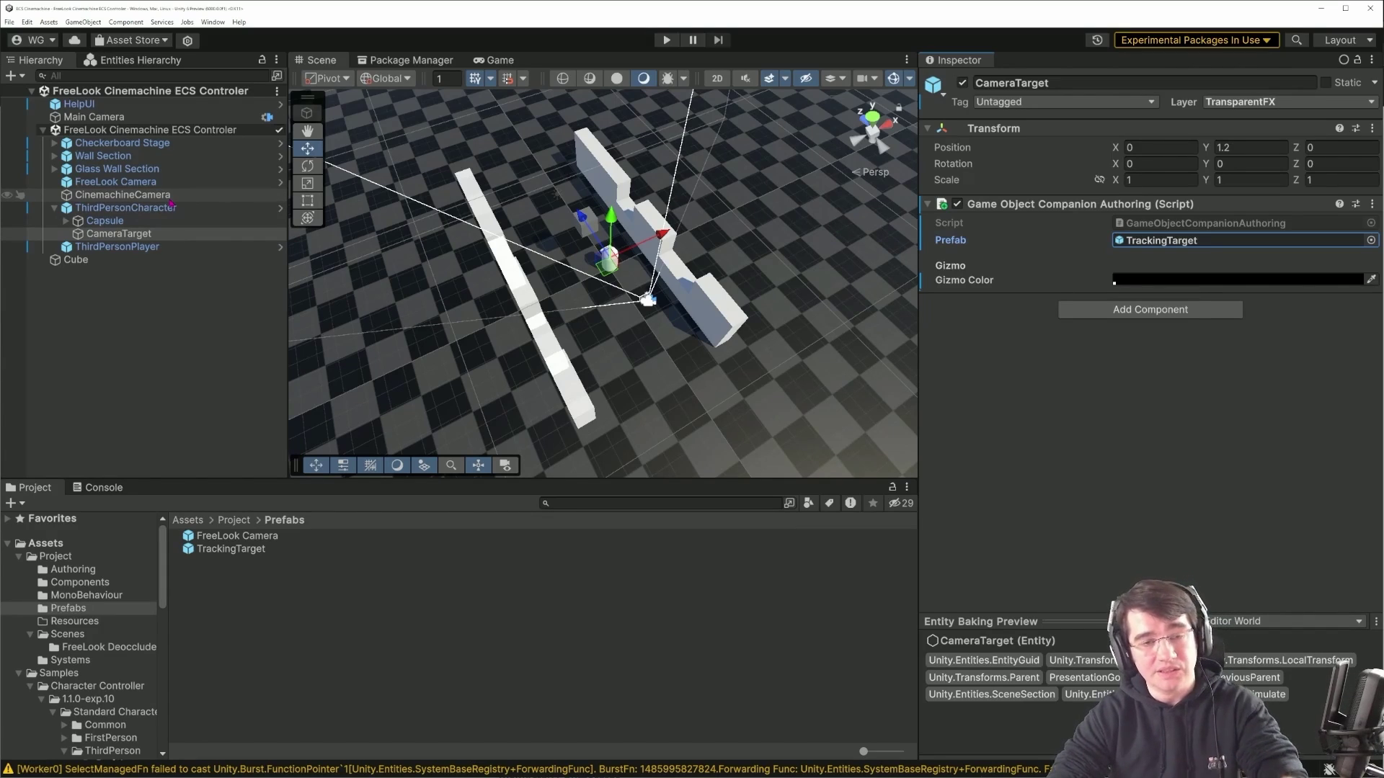
Step: Enter Play mode and steer the capsule around the floor with WASD
{"action": "left_click", "coordinate": [187, 351]}
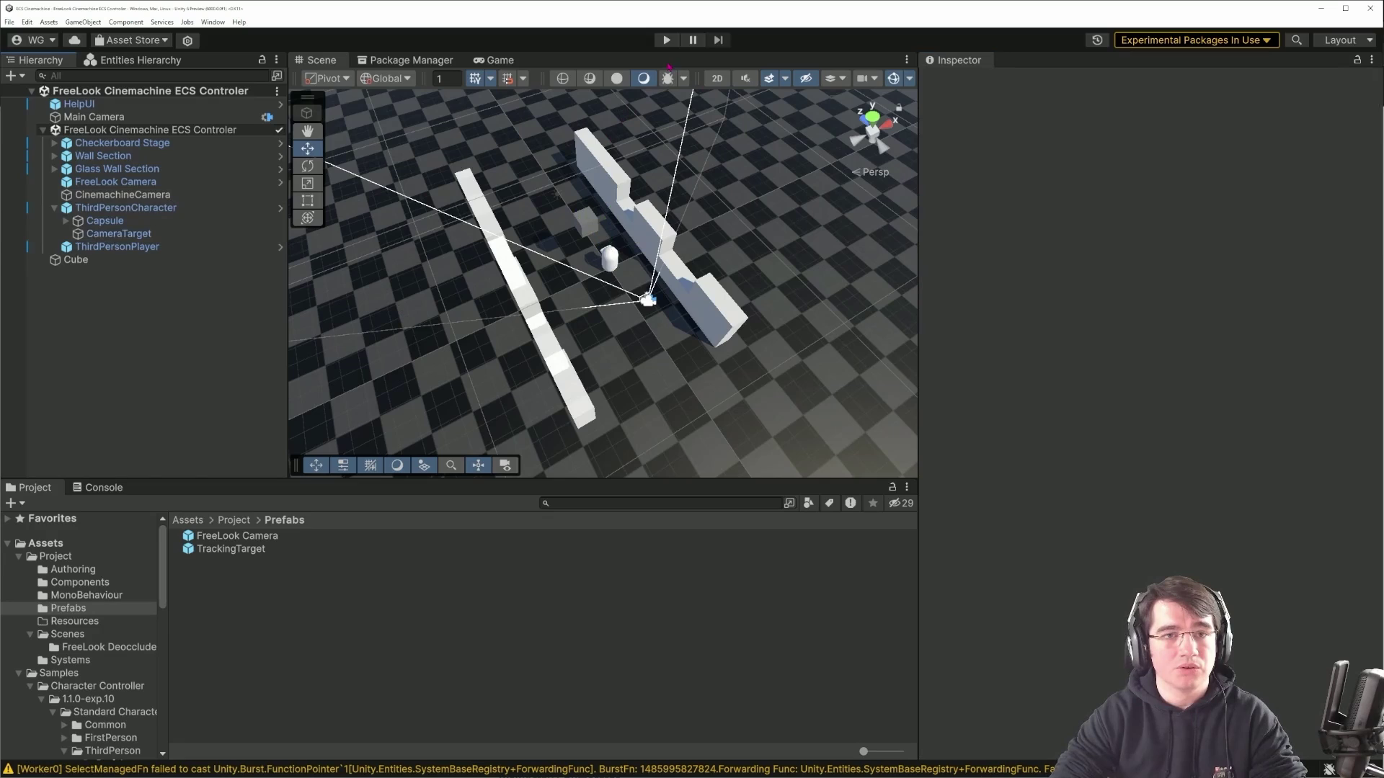
{"action": "left_click", "coordinate": [667, 39]}
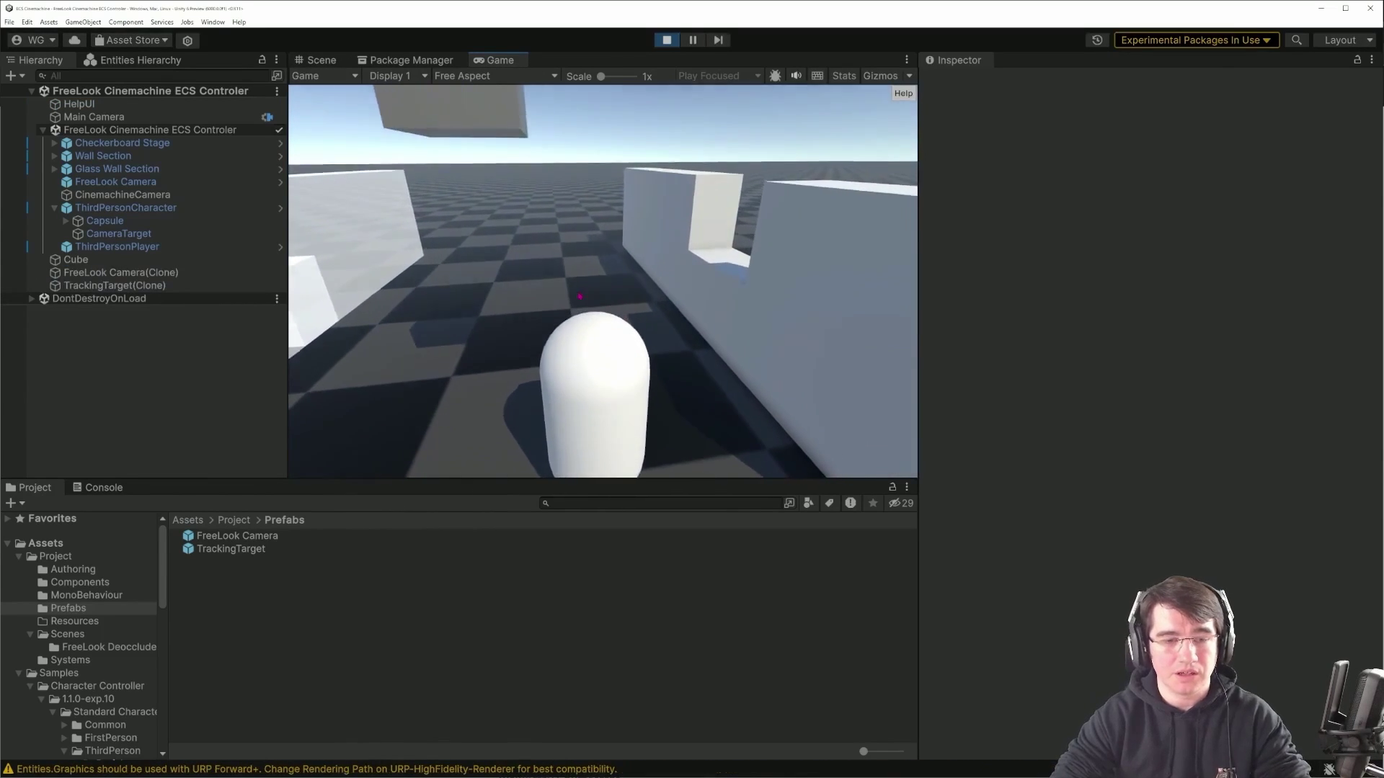
{"action": "key", "text": "s"}
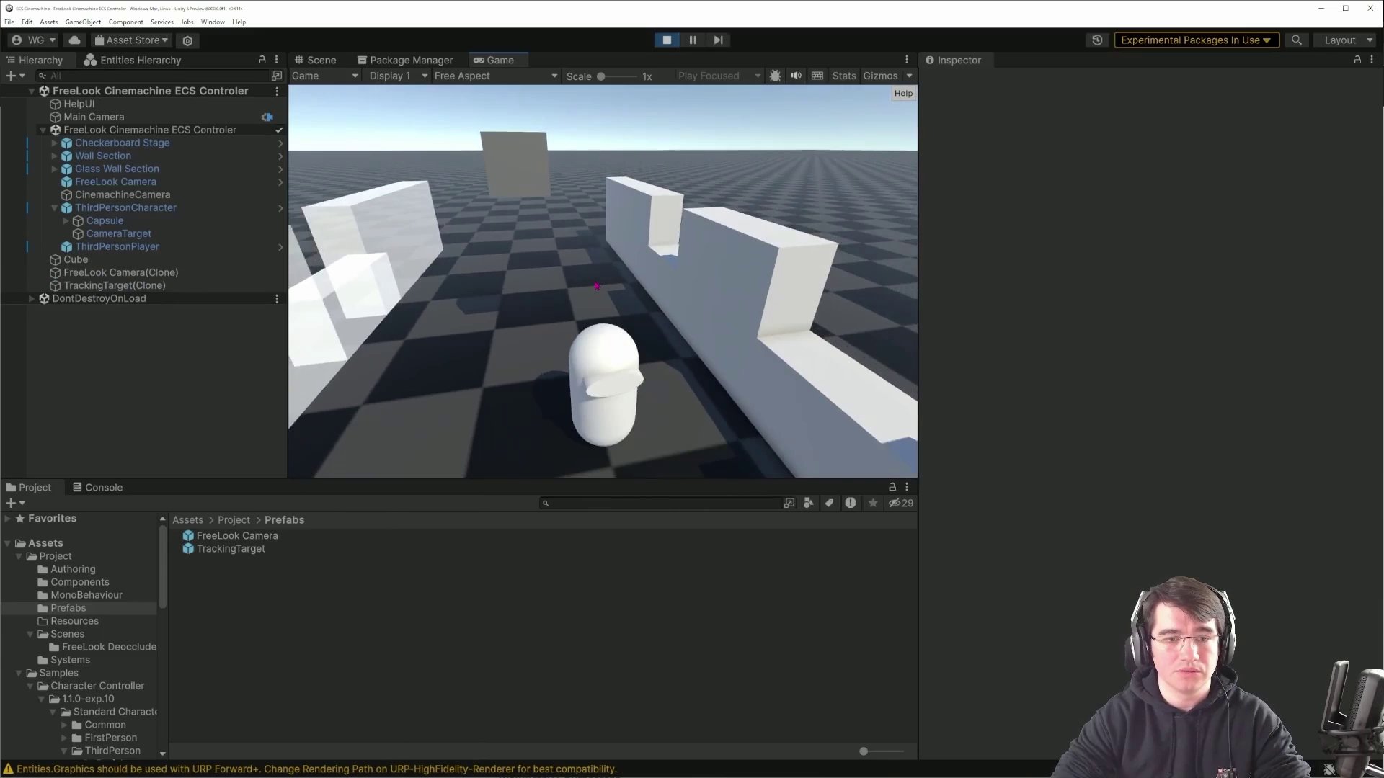
{"action": "key", "text": "d"}
{"action": "key", "text": "a"}
{"action": "key", "text": "s"}
{"action": "key", "text": "w"}
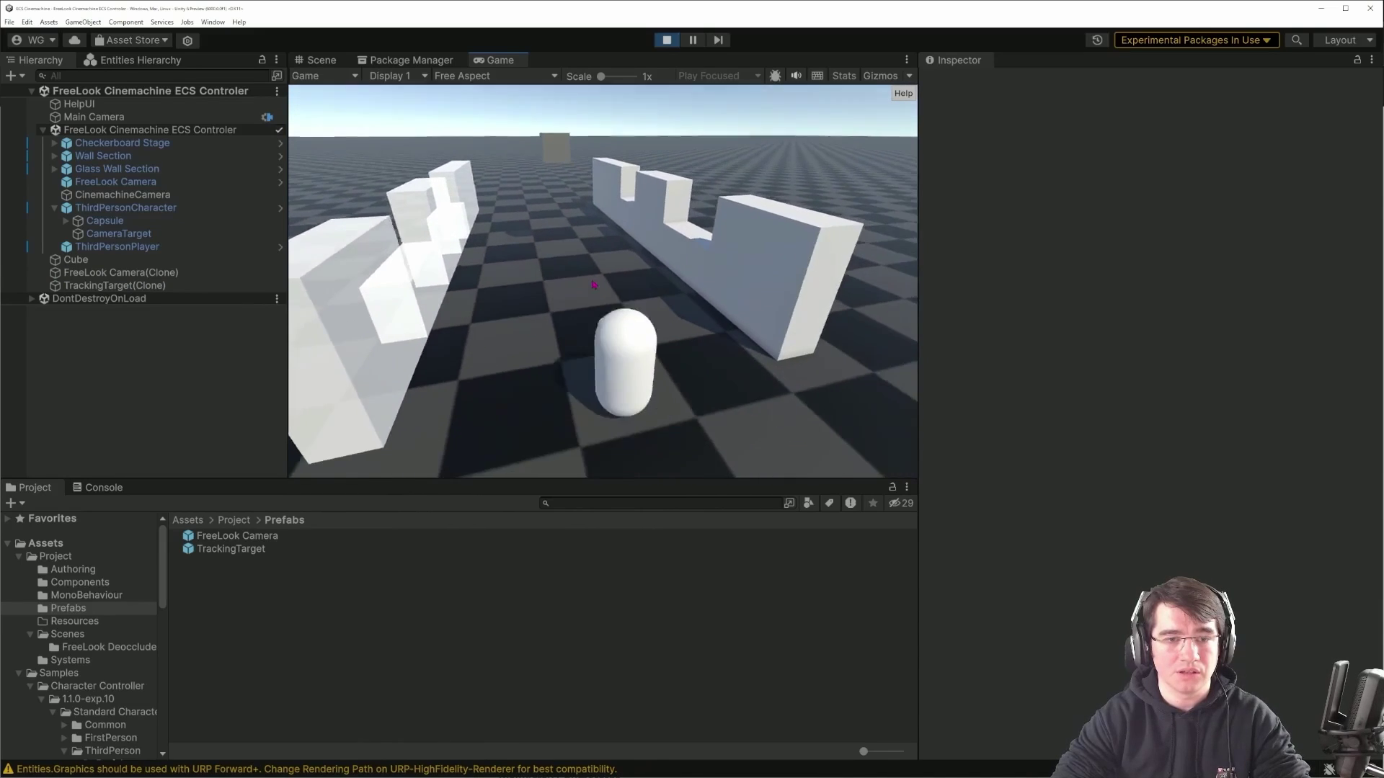
{"action": "key", "text": "a"}
{"action": "key", "text": "d"}
{"action": "key", "text": "w"}
{"action": "key", "text": "d"}
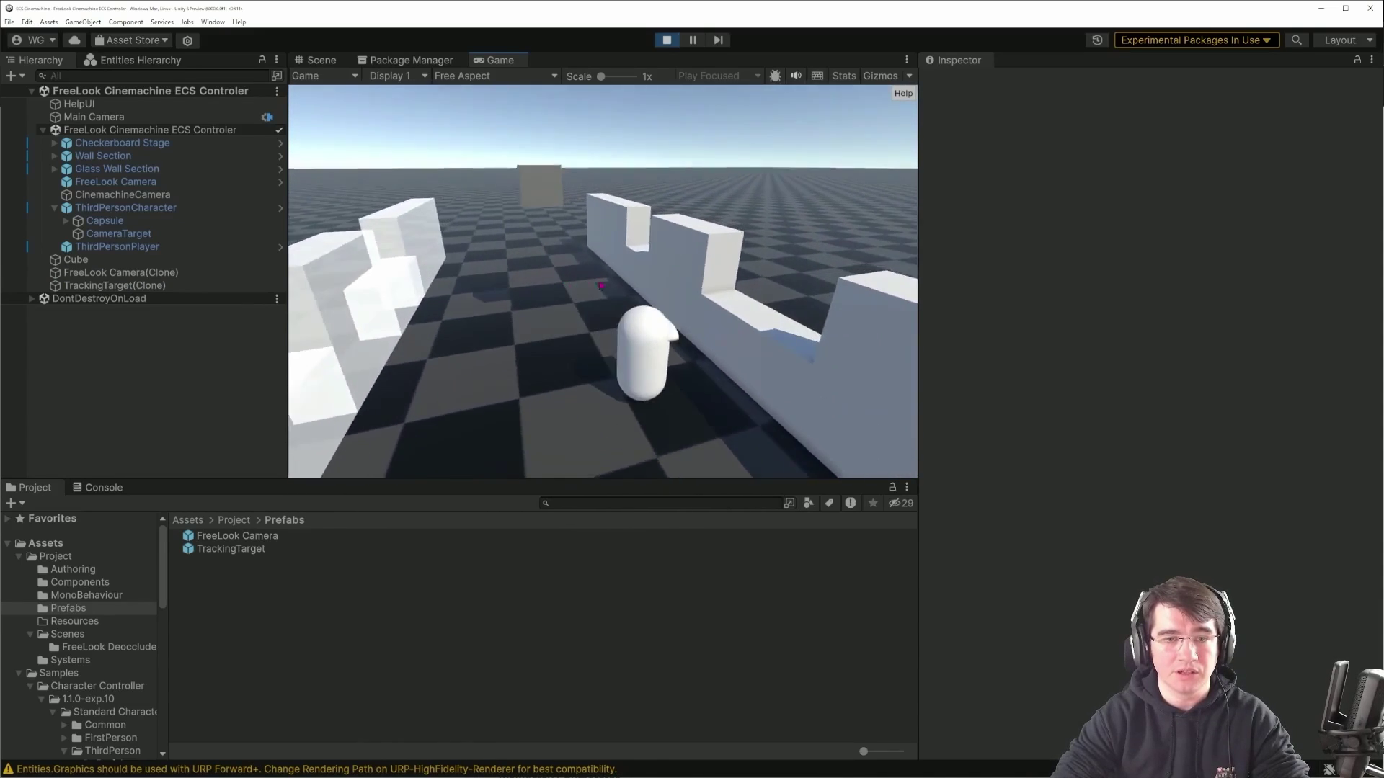
{"action": "key", "text": "s"}
{"action": "key", "text": "d"}
{"action": "key", "text": "w"}
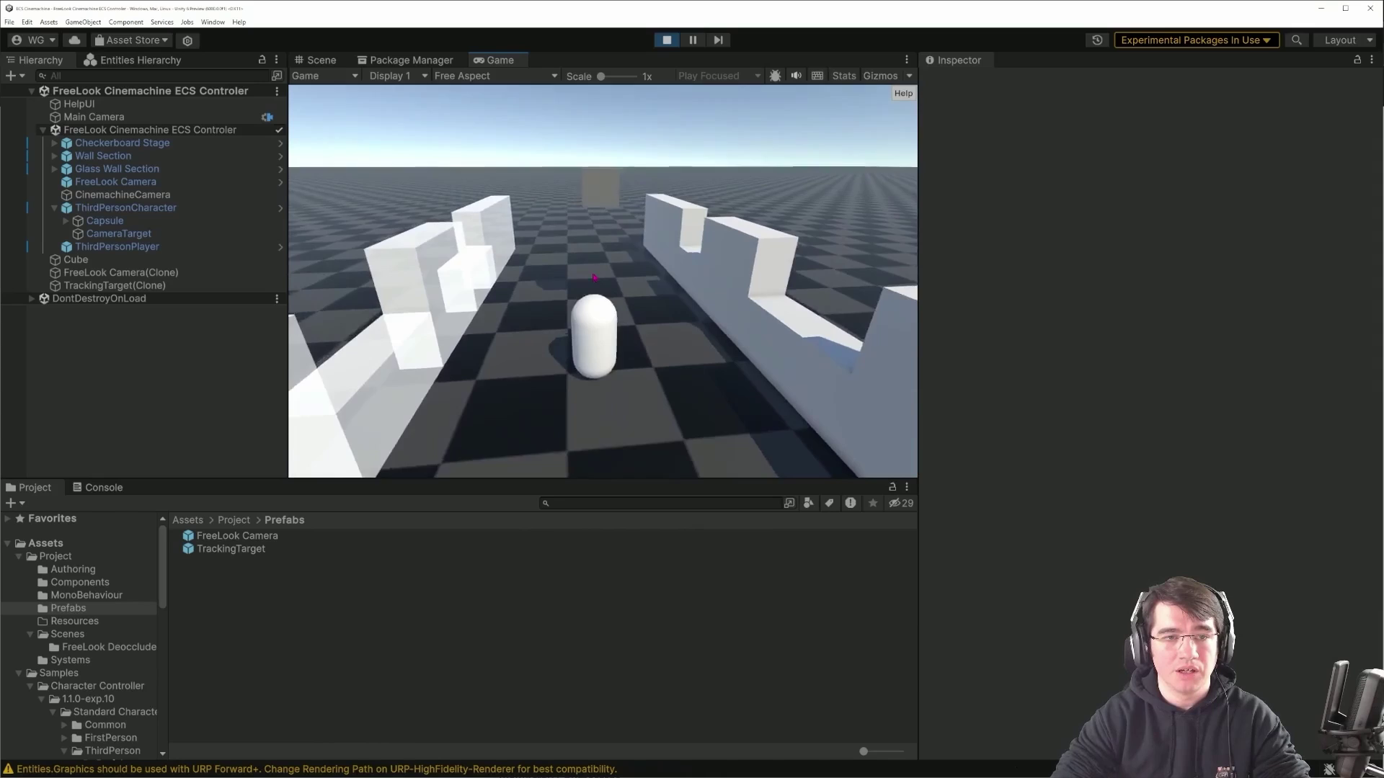
{"action": "key", "text": "d"}
{"action": "key", "text": "a"}
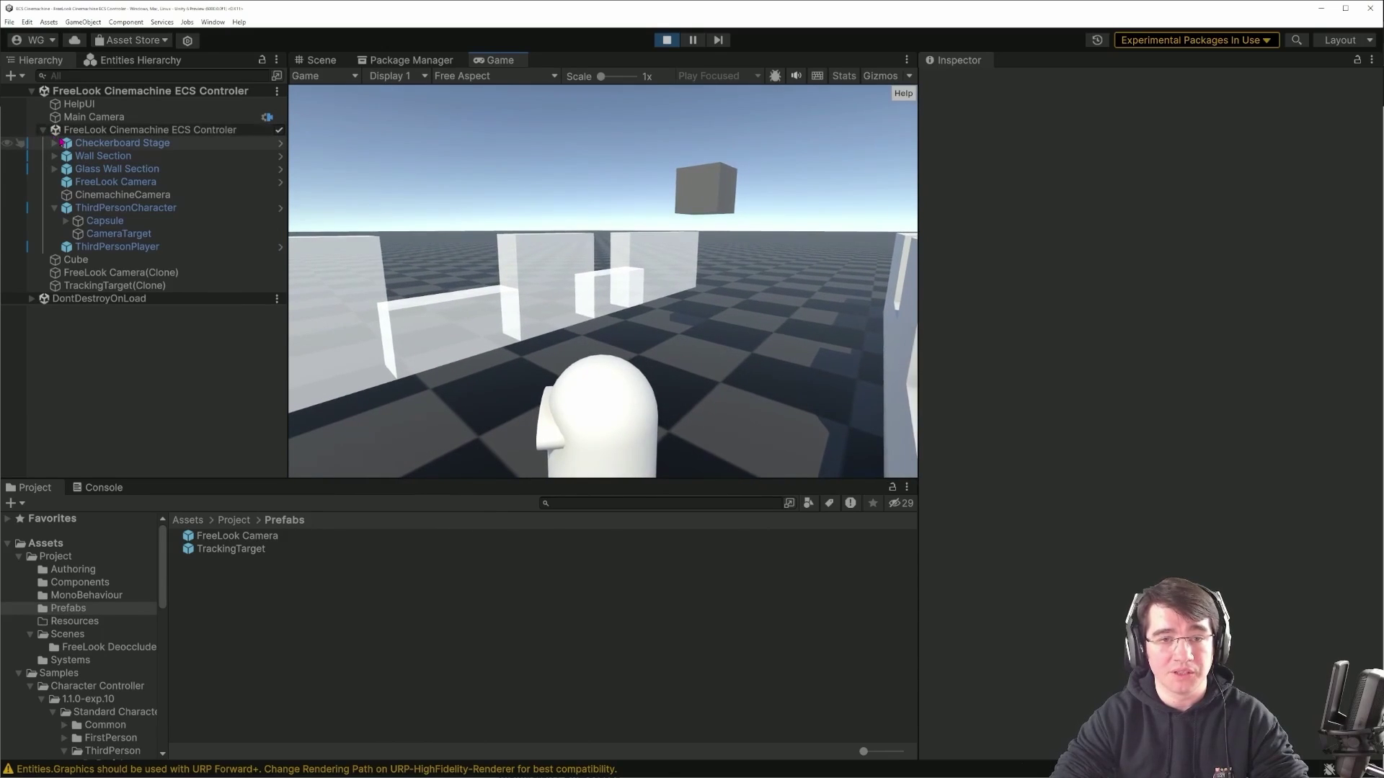
{"action": "key", "text": "a"}
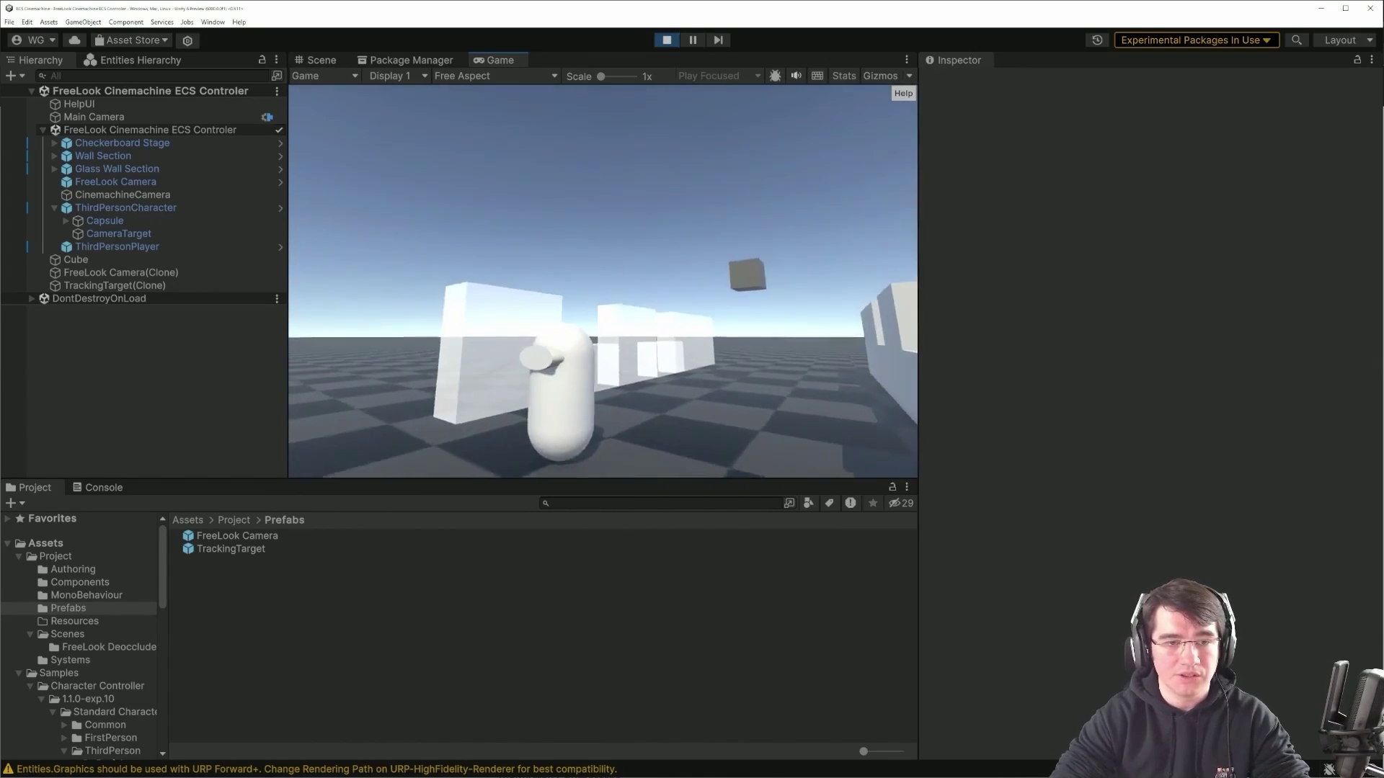
Step: Walk the capsule behind the glass wall and past the cube, then exit Play mode
{"action": "key", "text": "a"}
{"action": "key", "text": "w"}
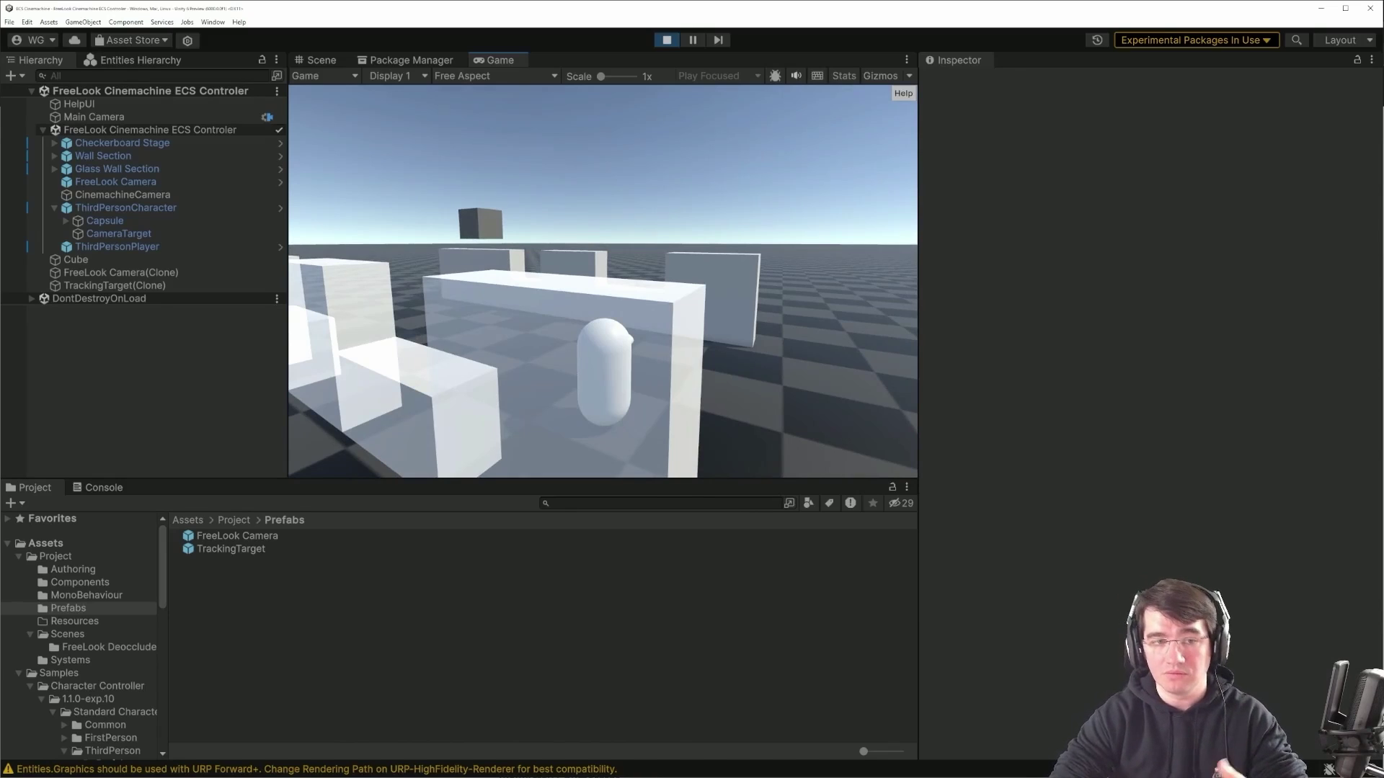
{"action": "key", "text": "a"}
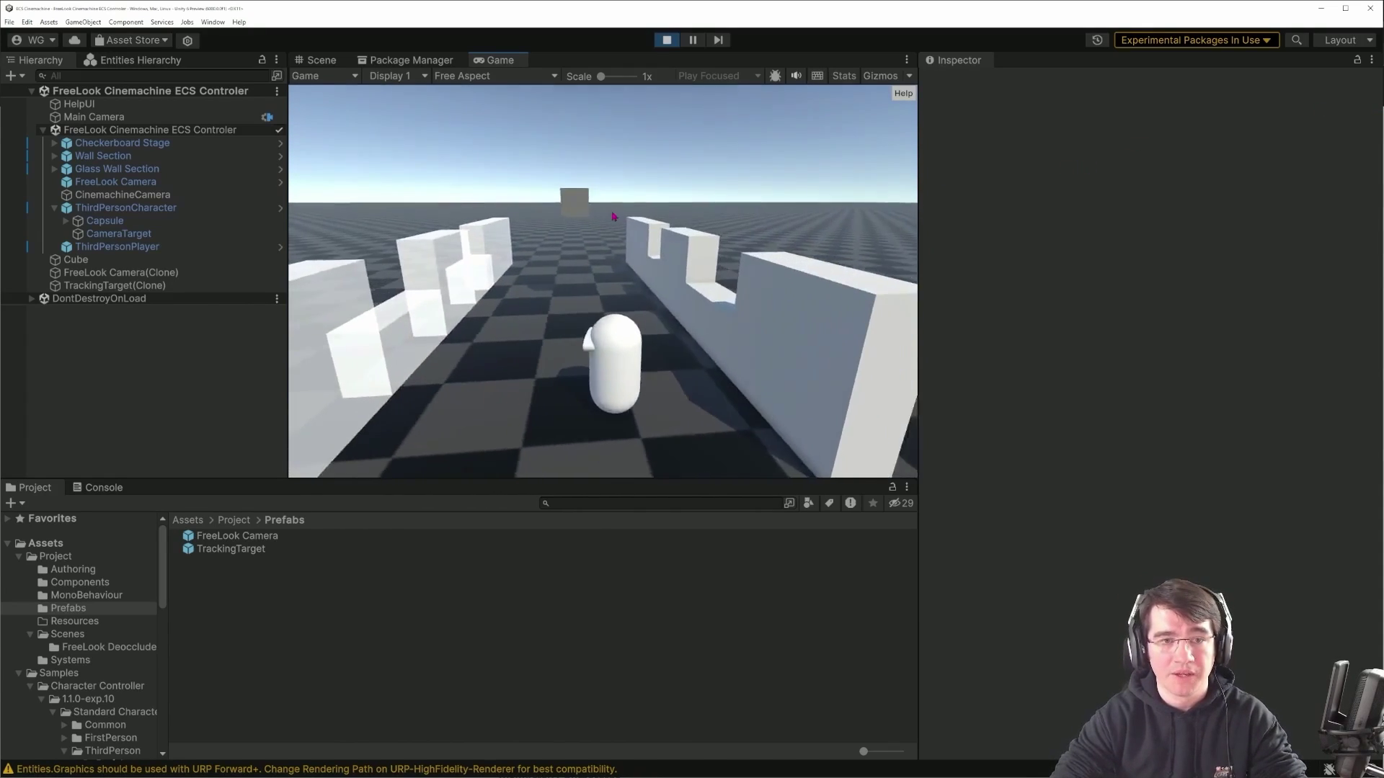
{"action": "key", "text": "d"}
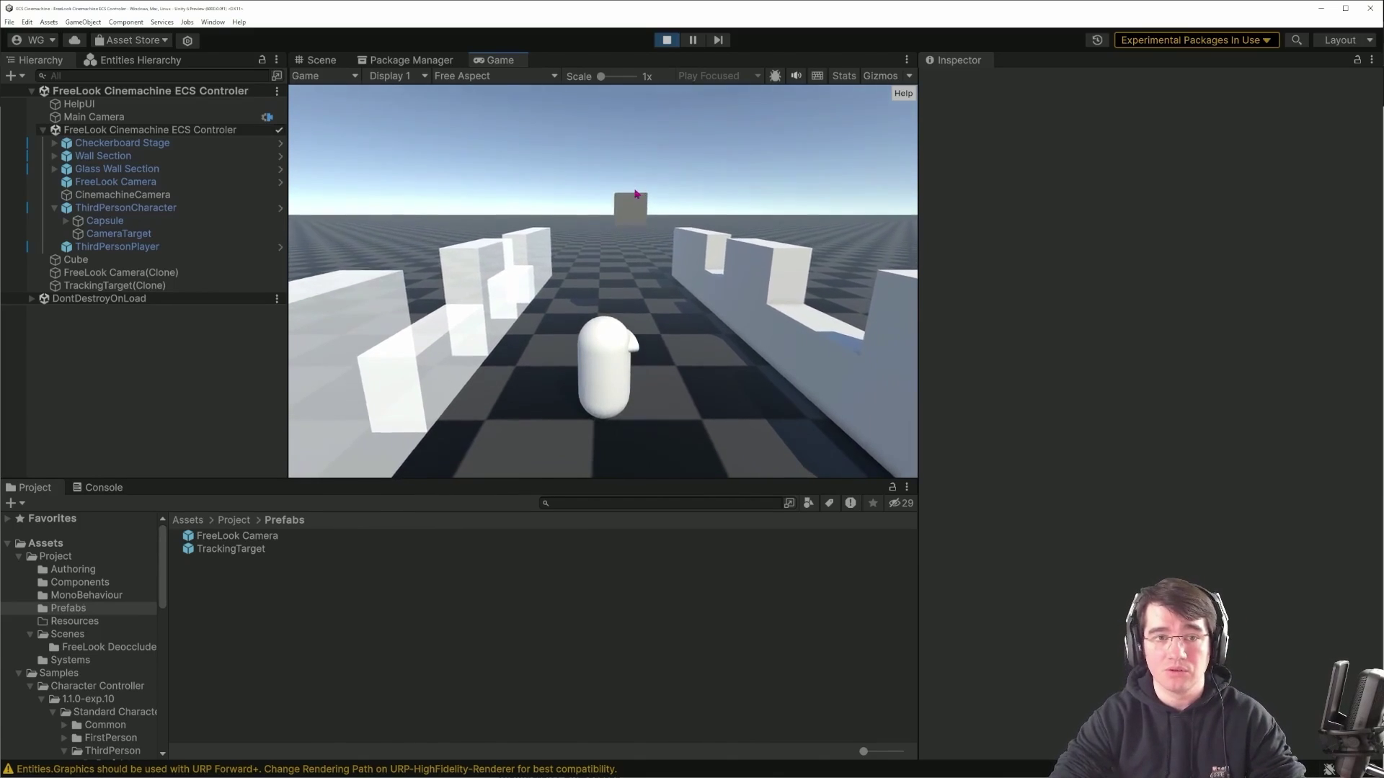
{"action": "key", "text": "w"}
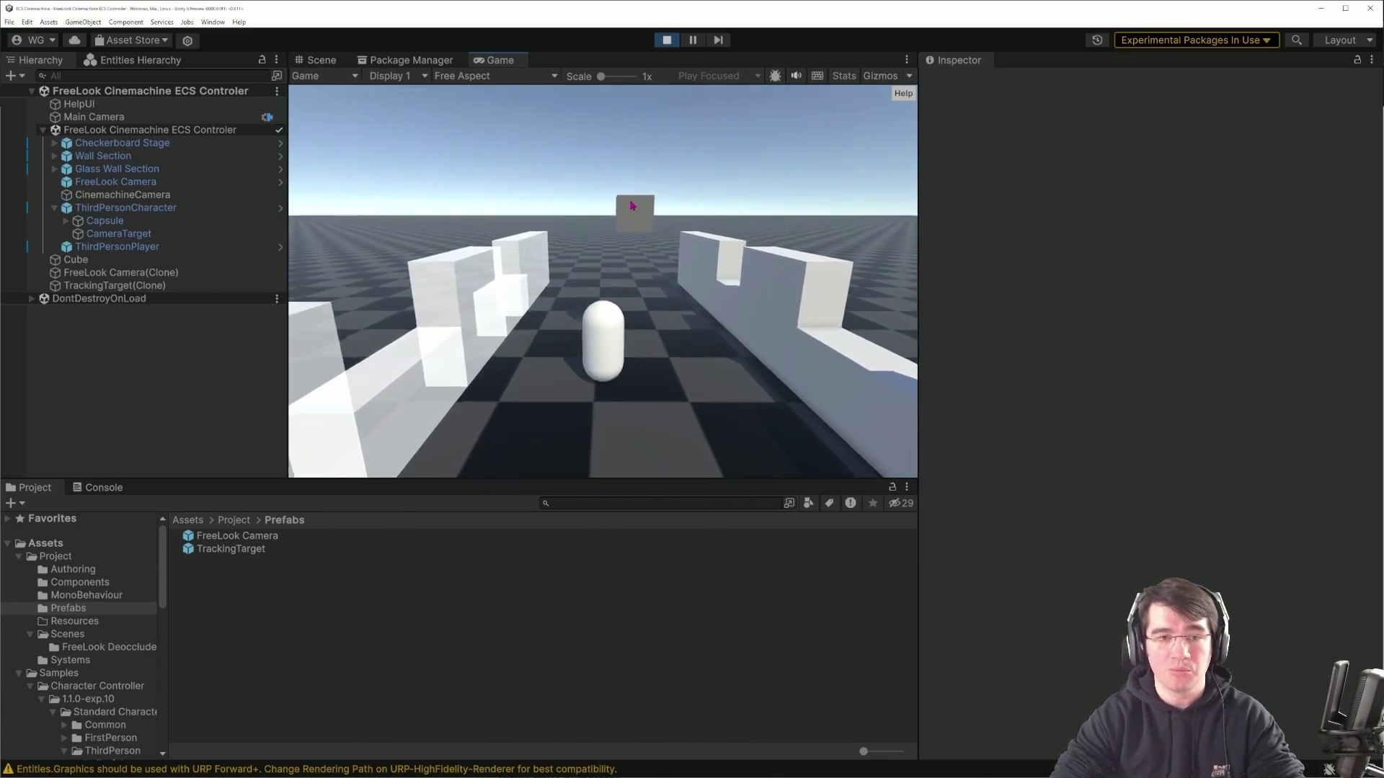
{"action": "key", "text": "d"}
{"action": "key", "text": "s"}
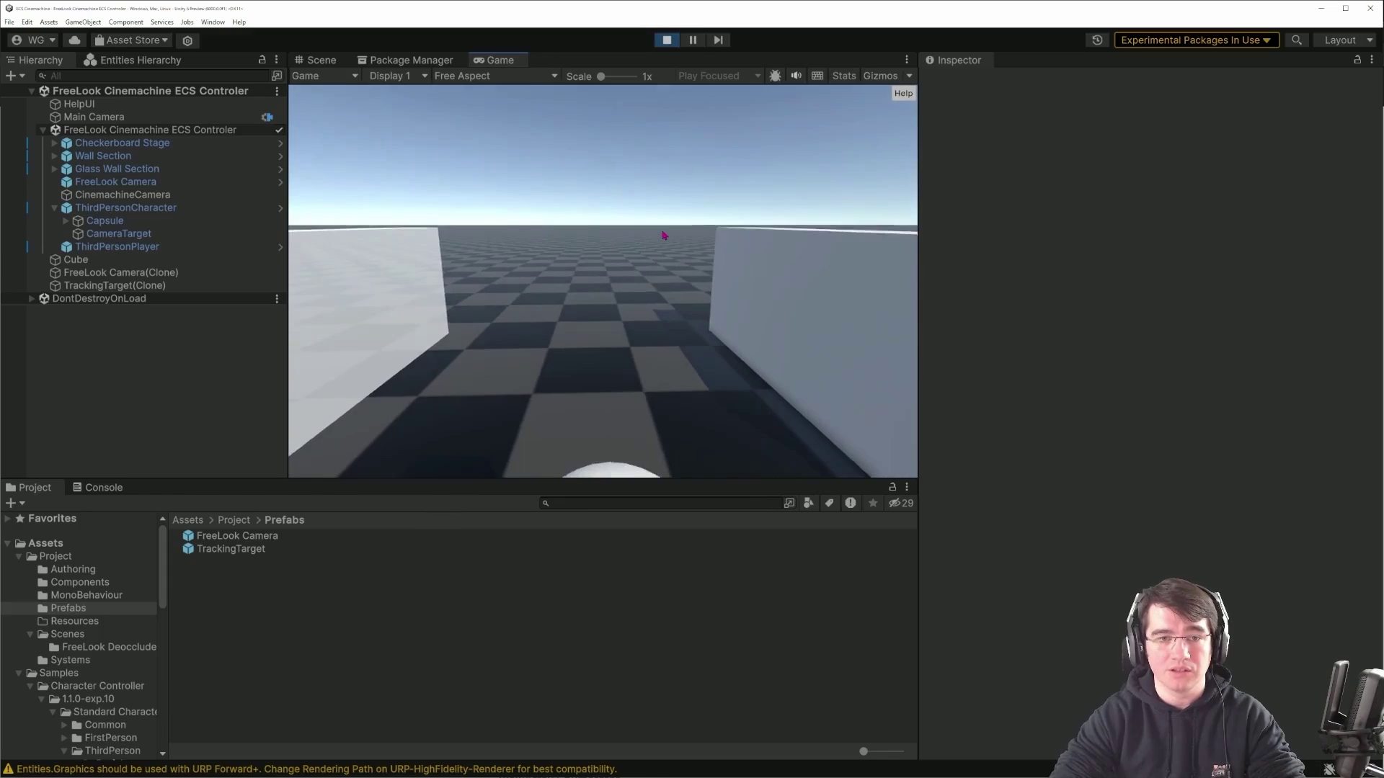
{"action": "key", "text": "w"}
{"action": "key", "text": "w"}
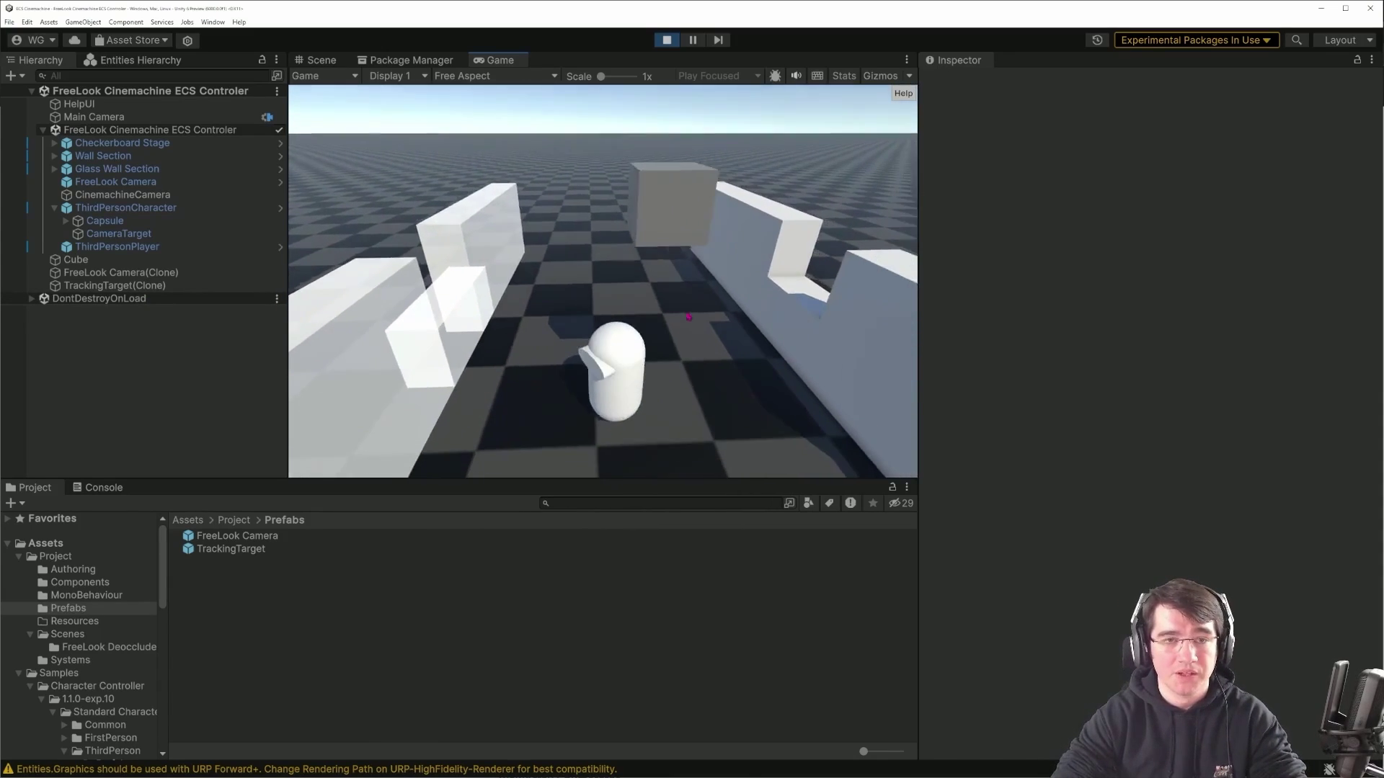
{"action": "key", "text": "ctrl+p"}
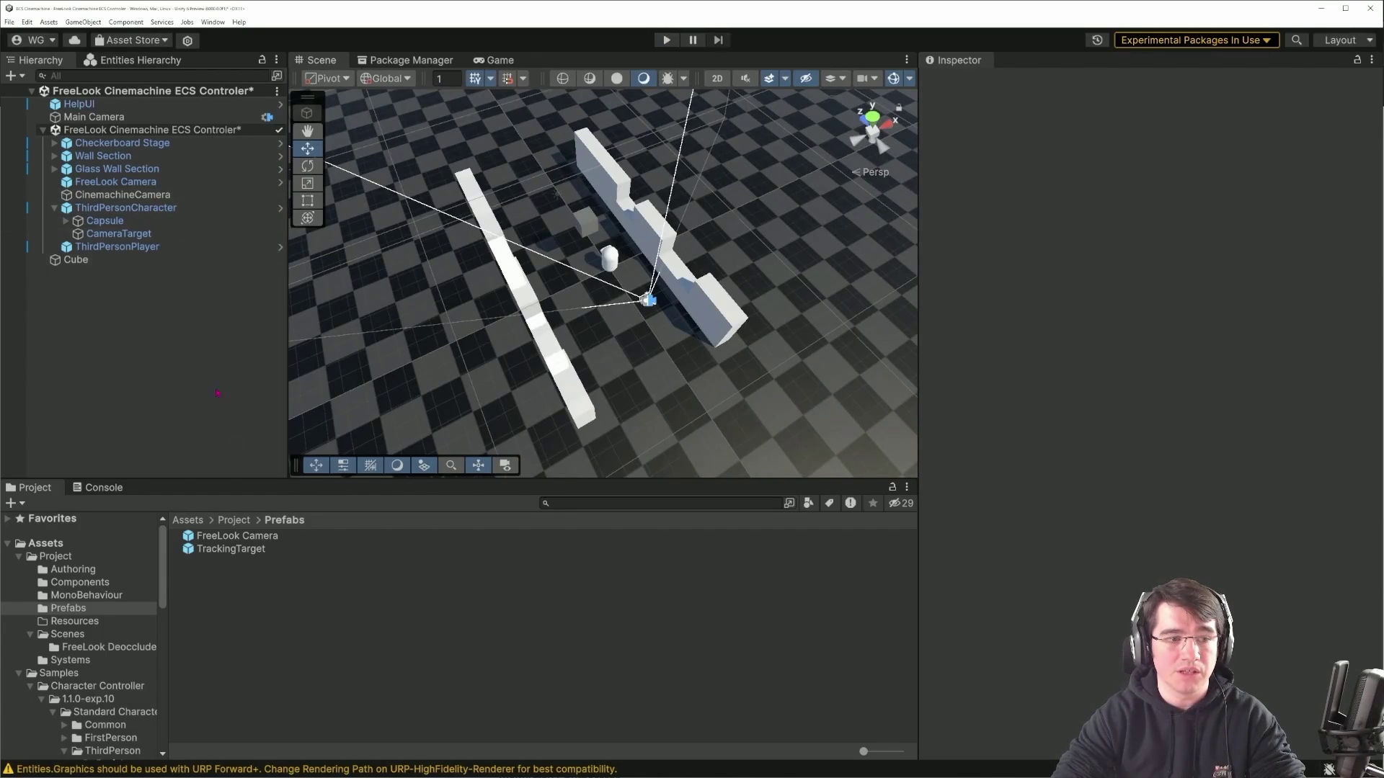
Step: In the FreeLook Camera prefab, set the Cinemachine Deoccluder's Transparent Layers to TransparentFX
{"action": "double_click", "coordinate": [237, 536]}
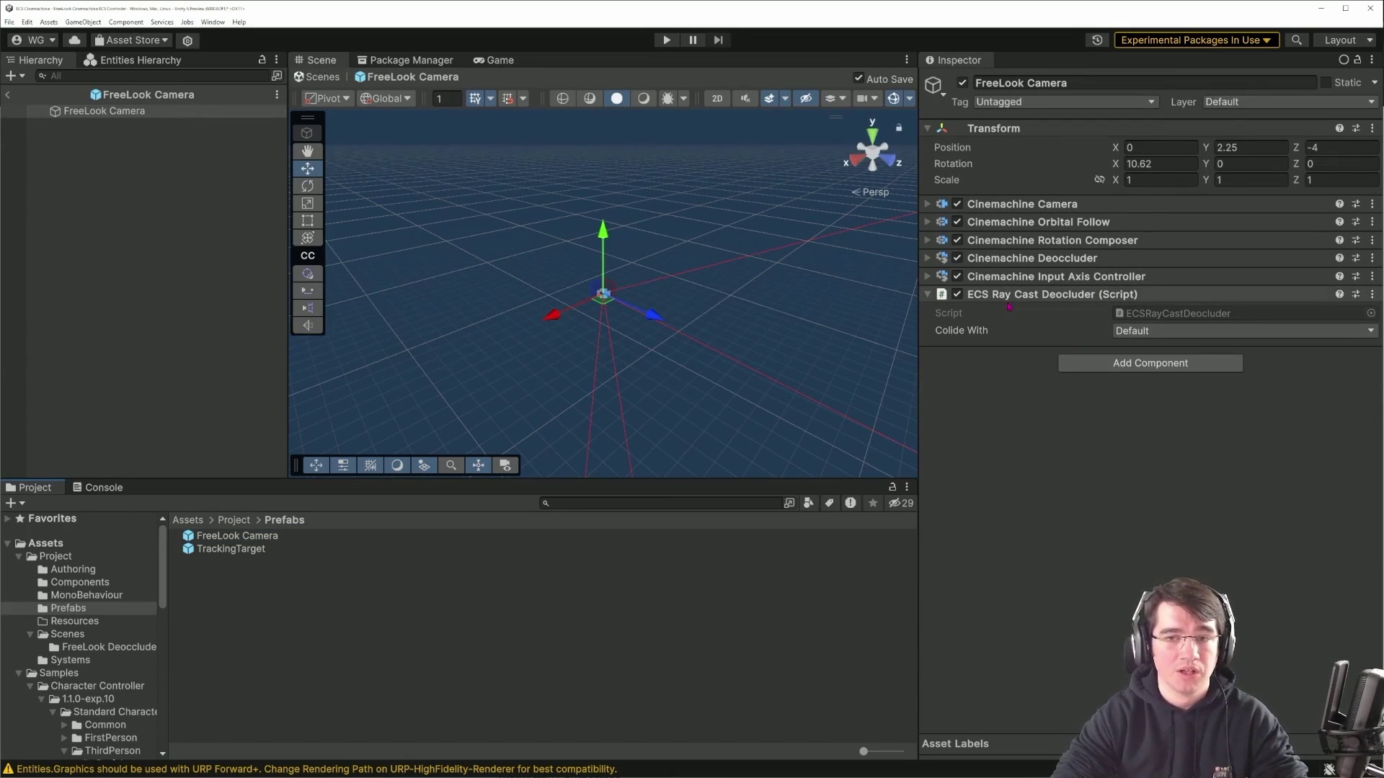
{"action": "left_click", "coordinate": [930, 260]}
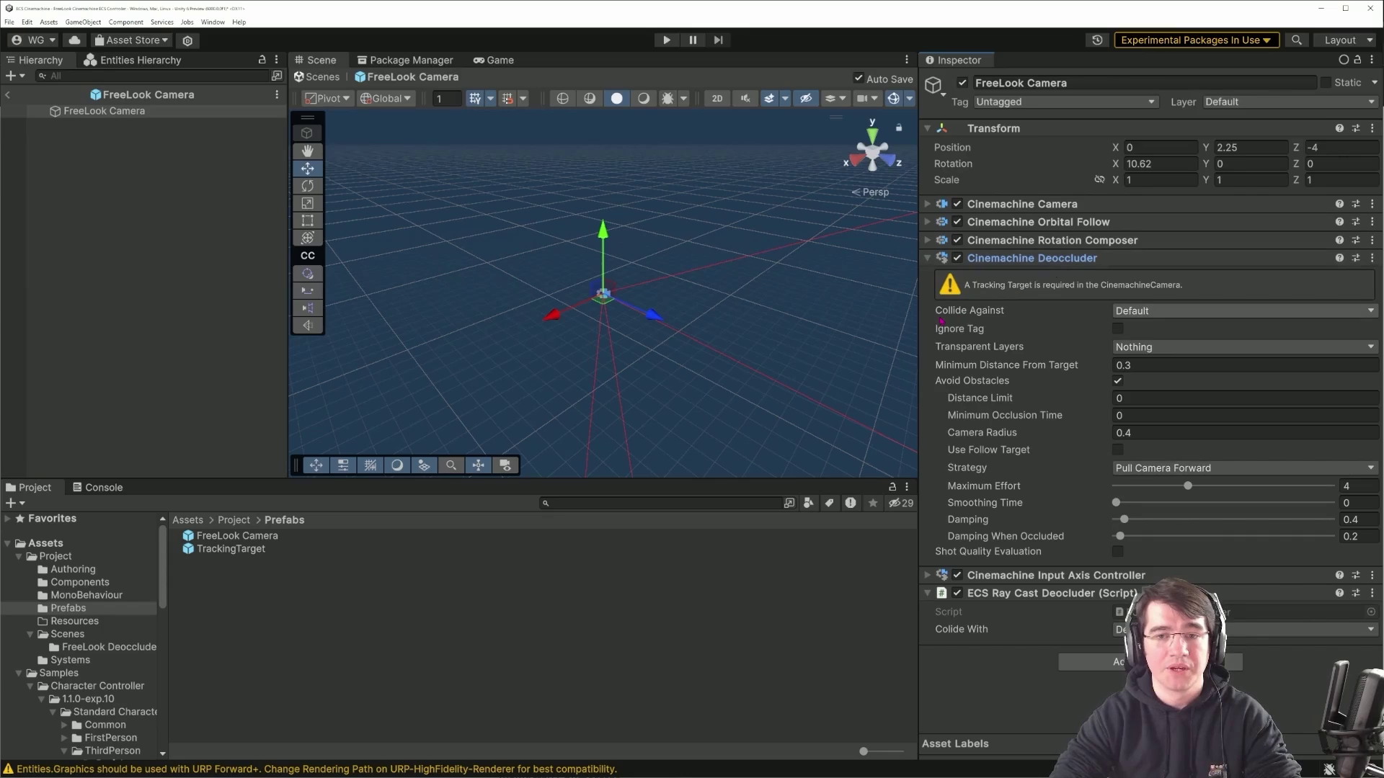
{"action": "left_click", "coordinate": [1161, 348]}
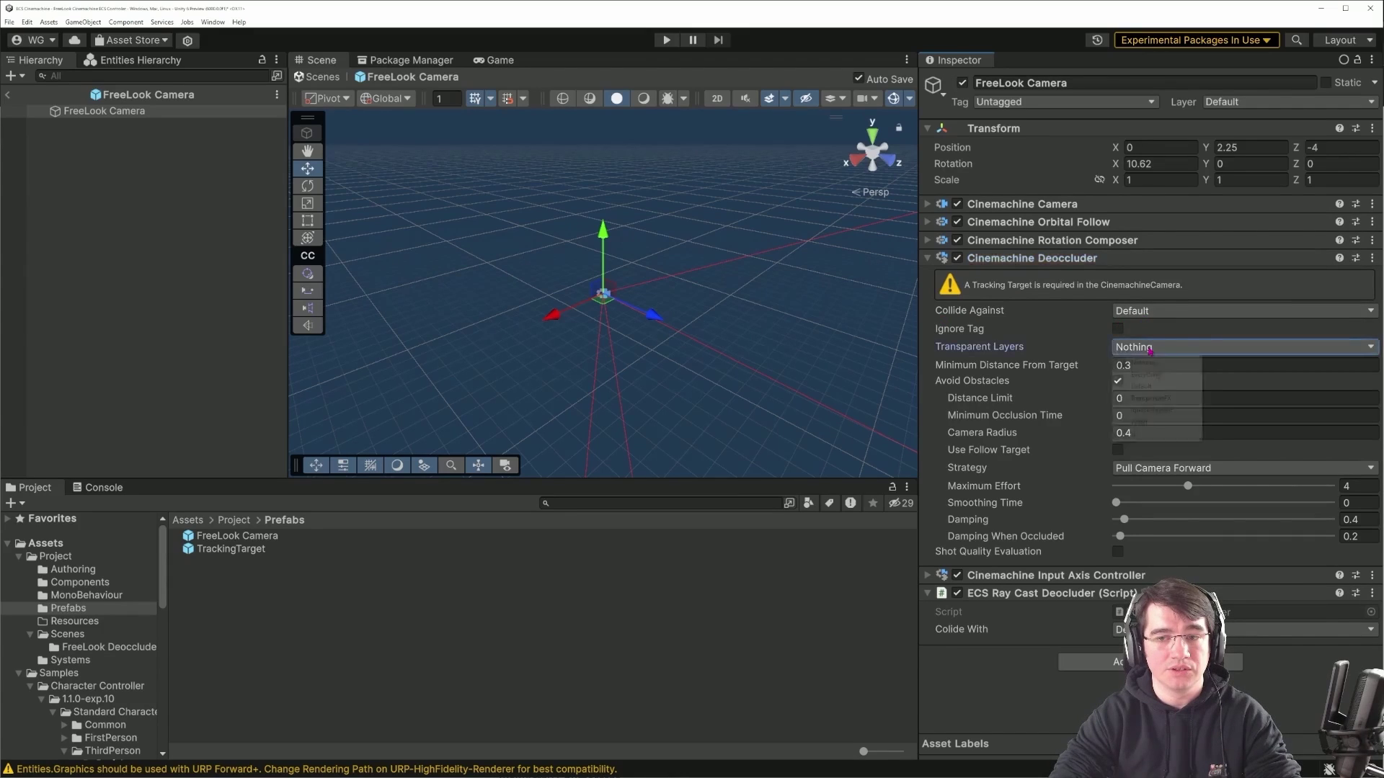
{"action": "left_click", "coordinate": [1172, 400]}
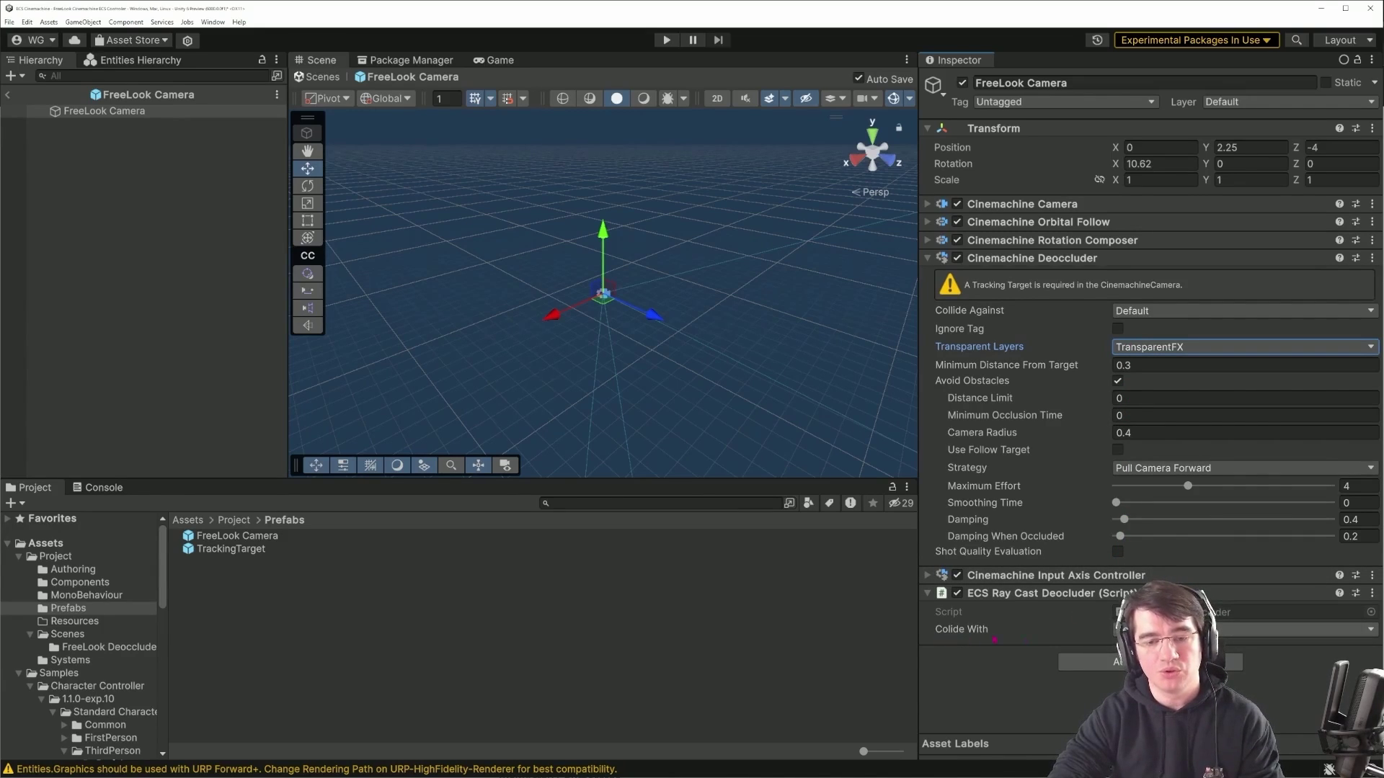
{"action": "left_click", "coordinate": [1124, 629]}
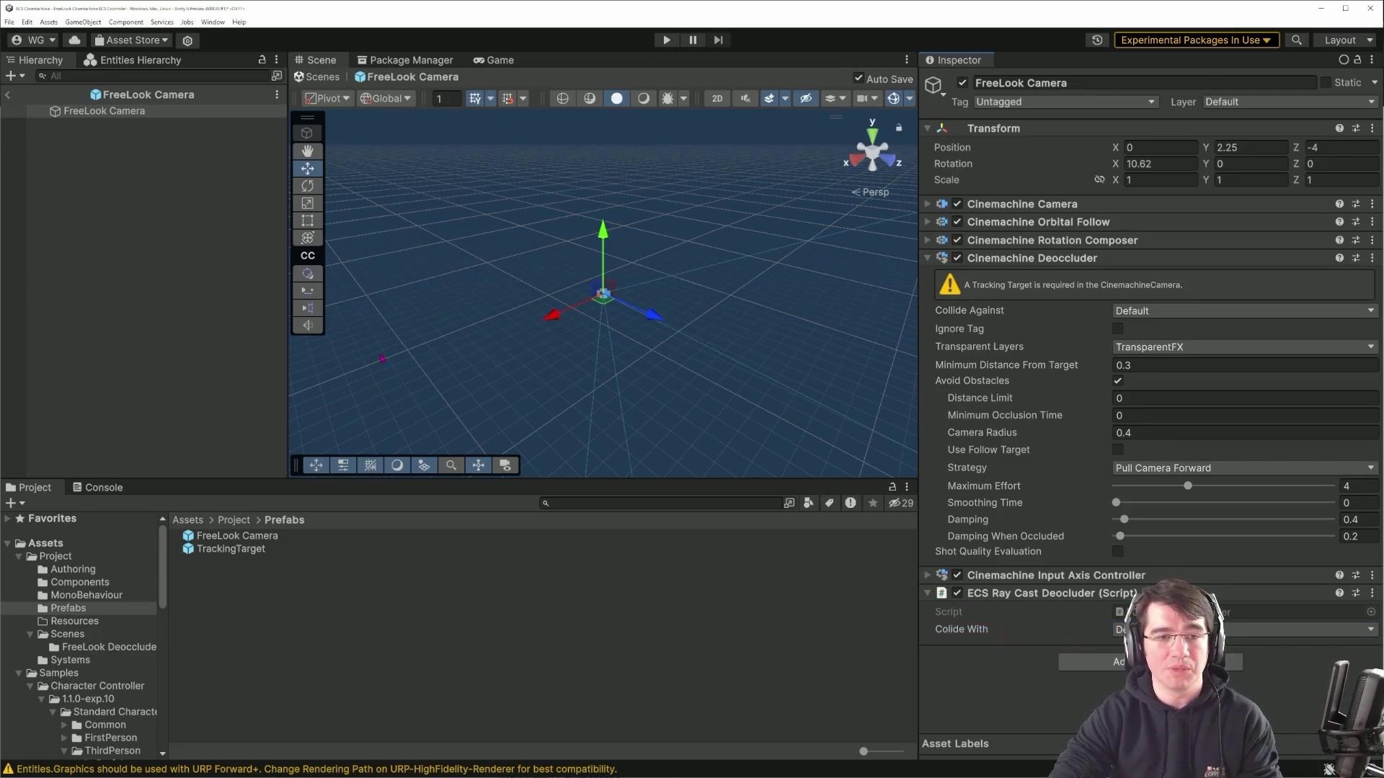
{"action": "left_click", "coordinate": [7, 94]}
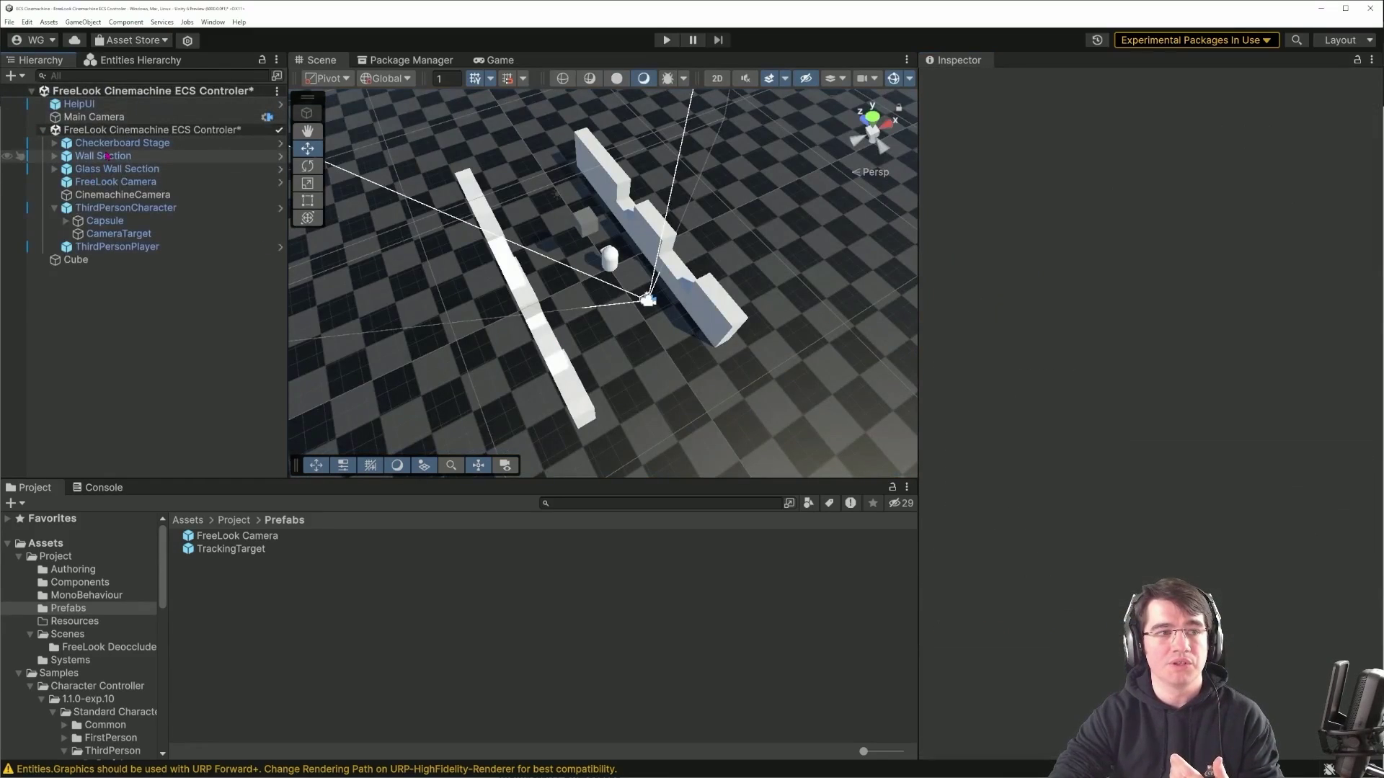
Step: Inspect Wall Section, Checkerboard Stage and Glass Wall Section, confirming the glass wall uses TransparentFX
{"action": "left_click", "coordinate": [106, 156]}
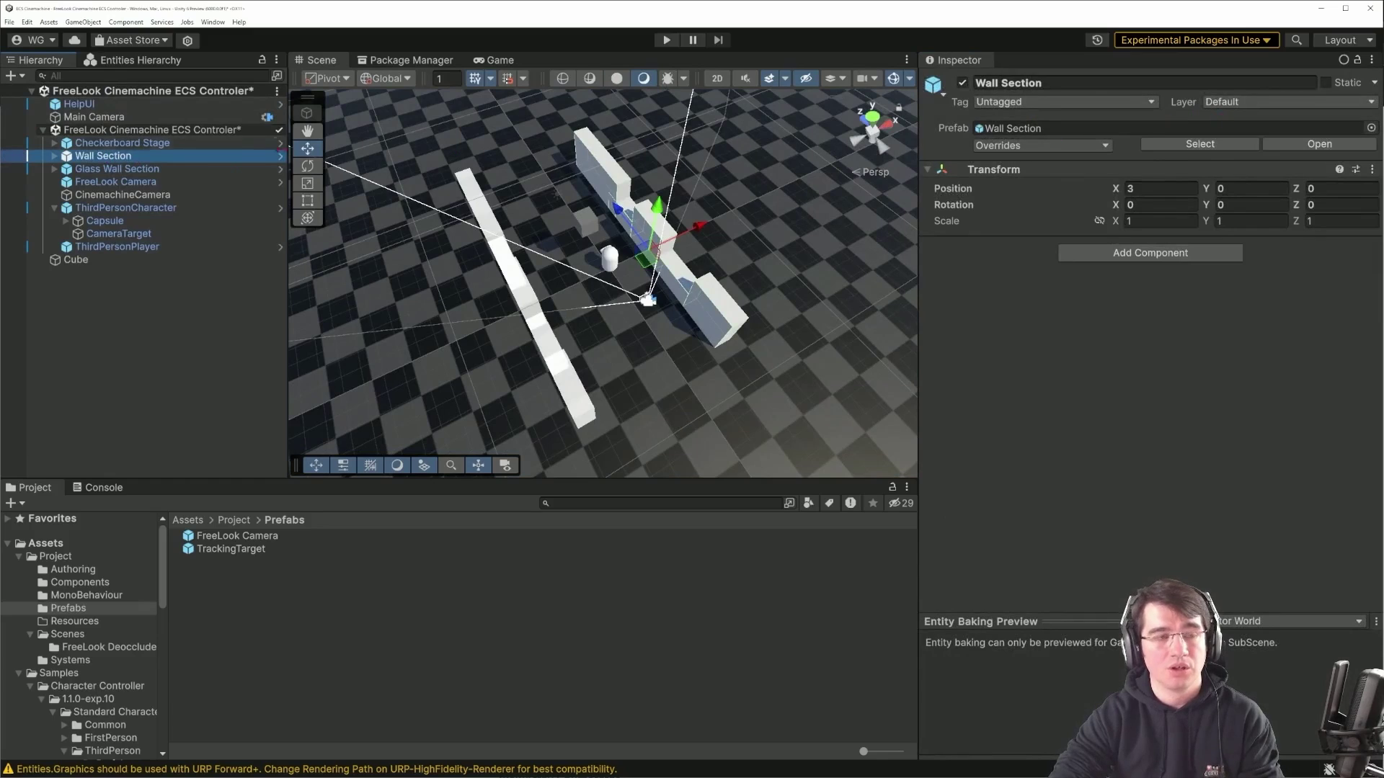
{"action": "left_click", "coordinate": [137, 144]}
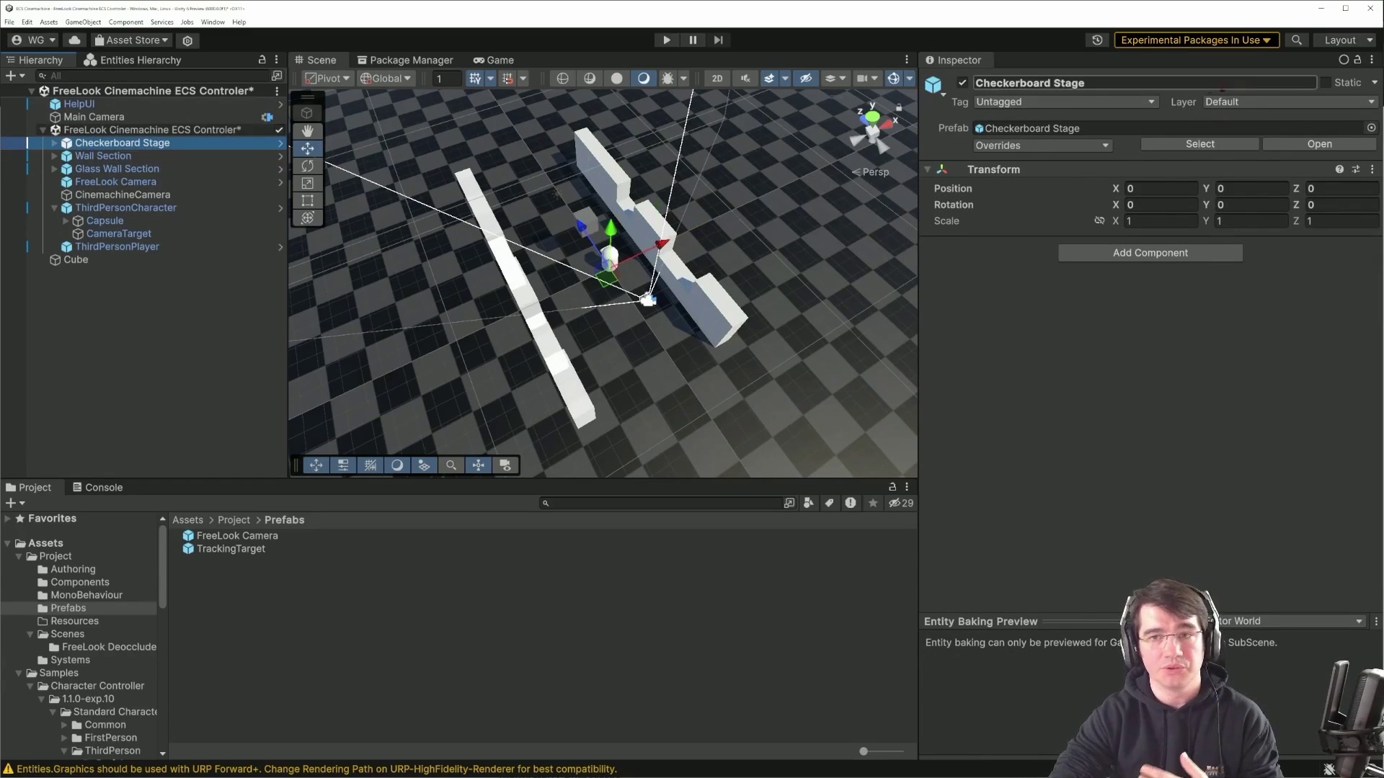
{"action": "left_click", "coordinate": [141, 170]}
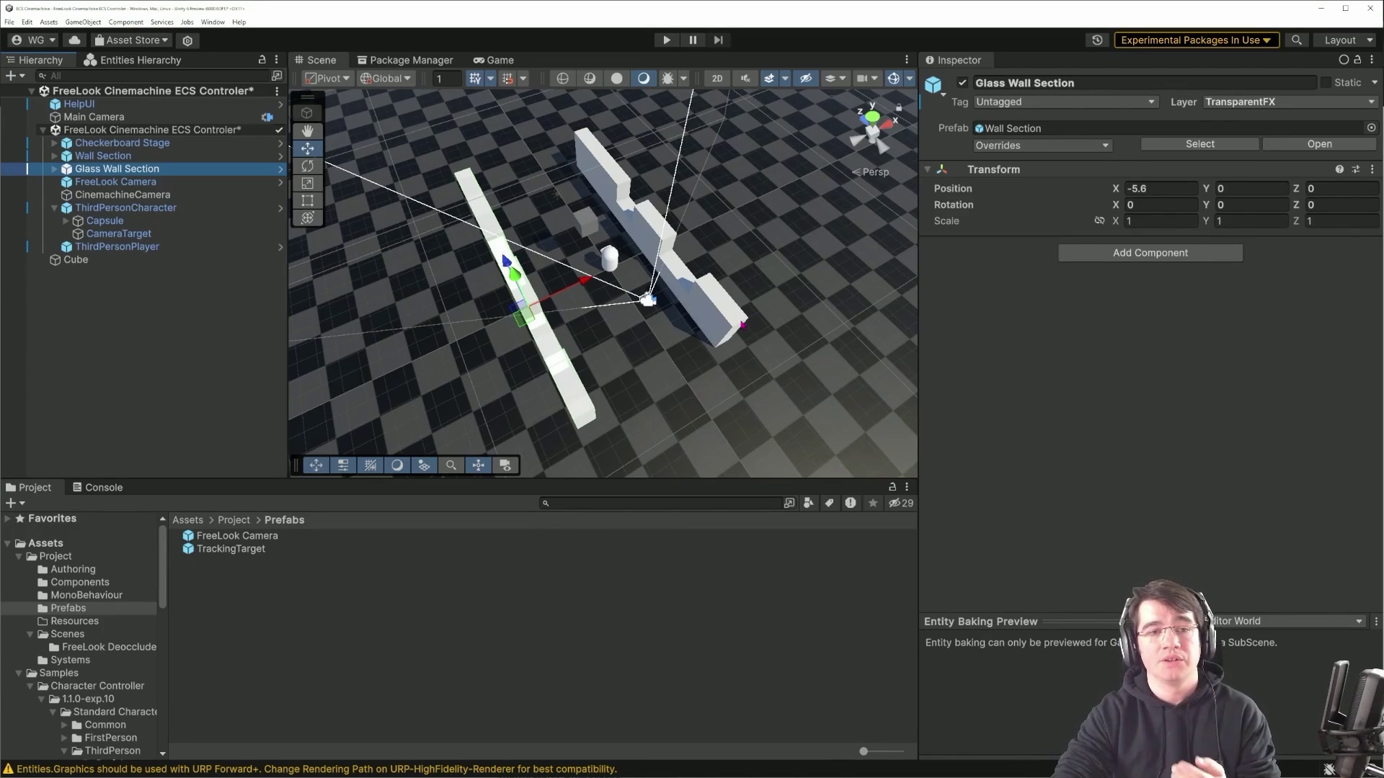
Step: Run the game to watch the camera behind the walls, then stop it
{"action": "left_click", "coordinate": [665, 39]}
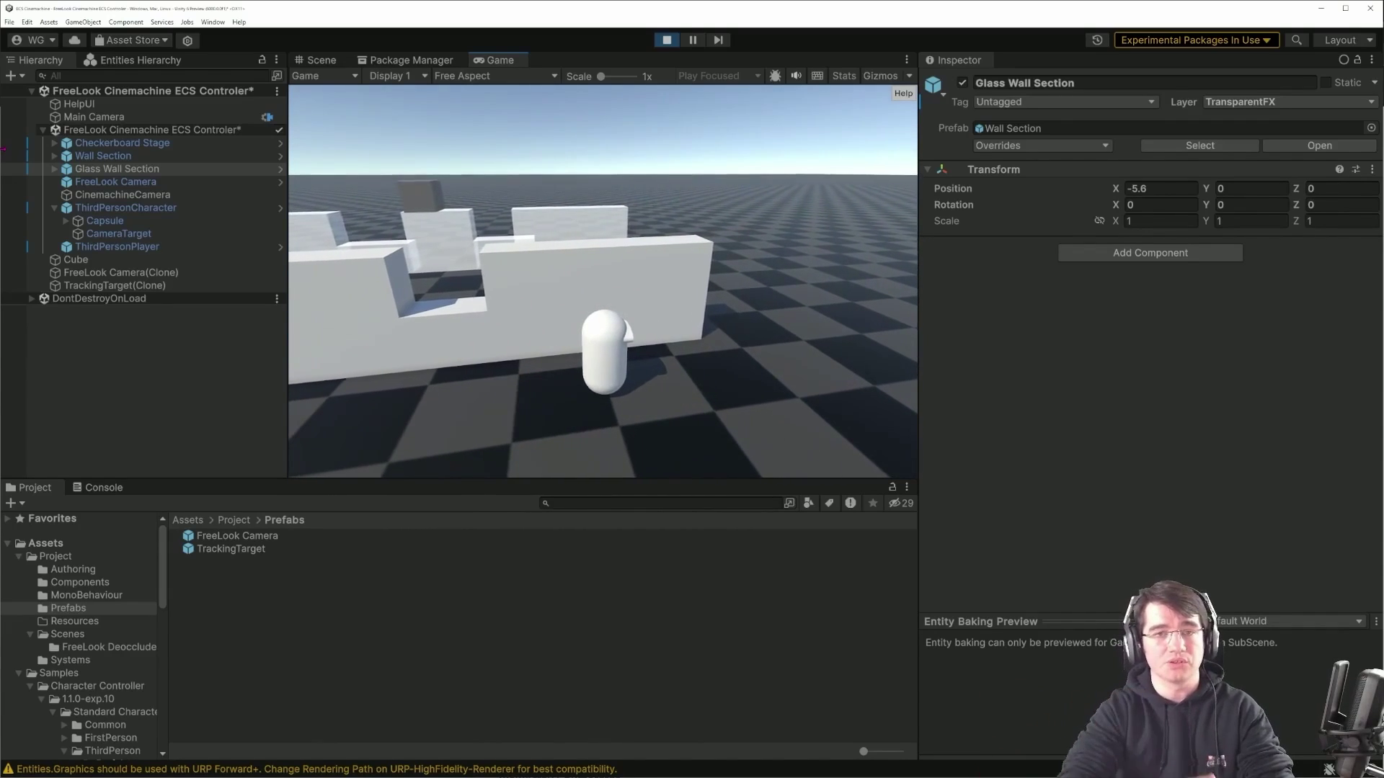
{"action": "left_click", "coordinate": [665, 41]}
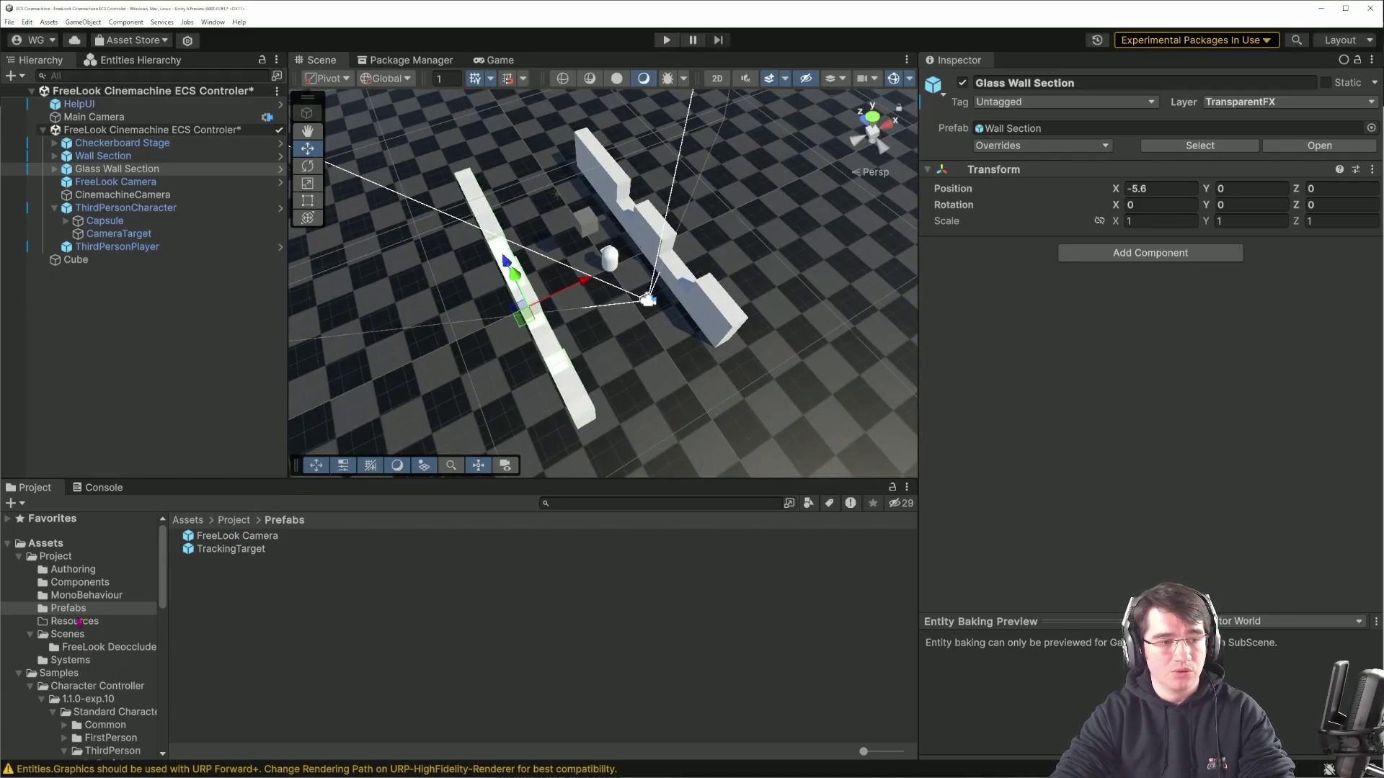
Step: Load the FreeLook Third Person ECS Controler scene from Assets/Project/Scenes and walk the capsule
{"action": "left_click", "coordinate": [74, 632]}
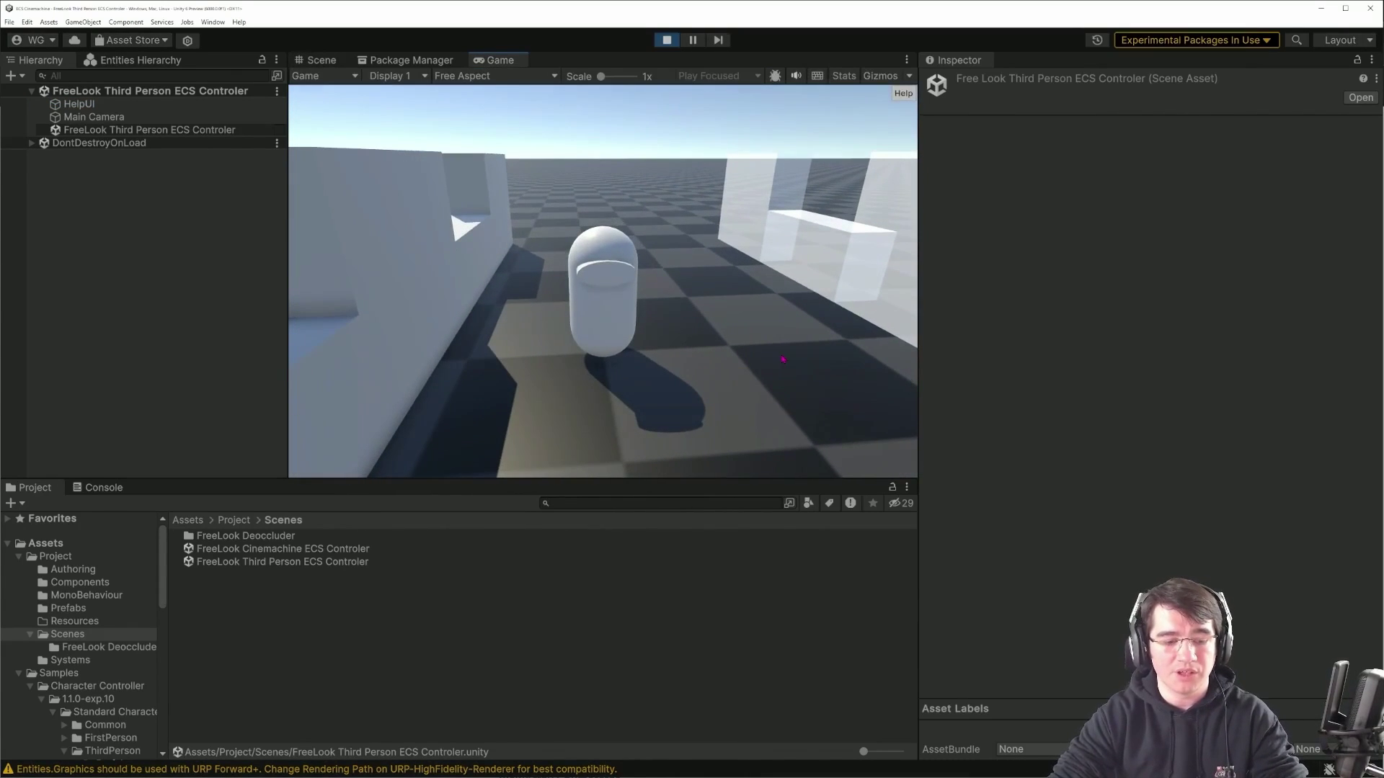
{"action": "key", "text": "d"}
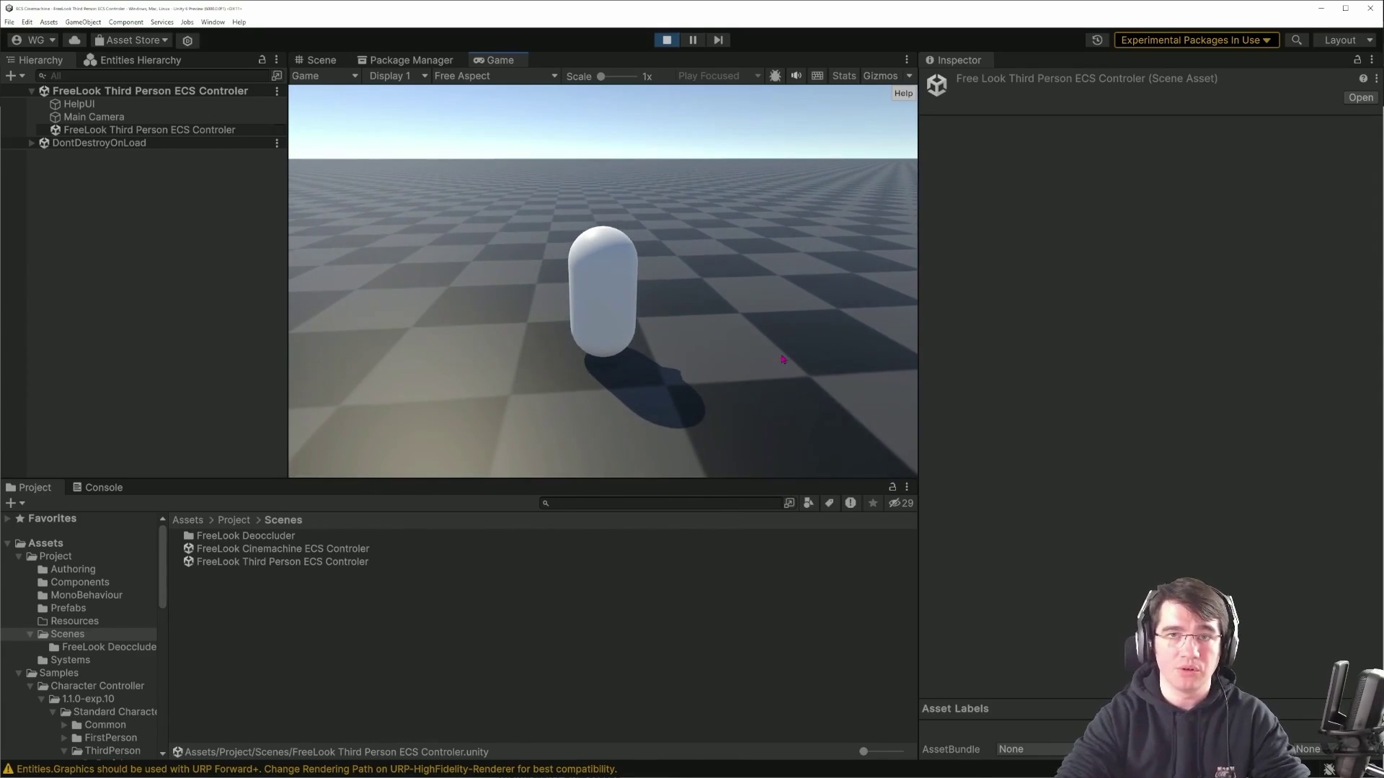